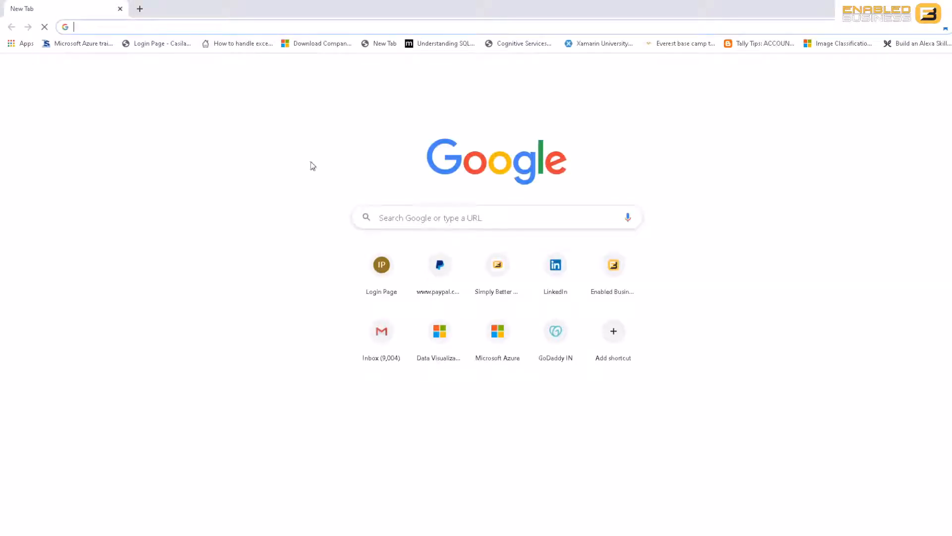
# Search the web for "download PowerBI desktop" and open Microsoft's Power BI downloads page
pyautogui.click(402, 212)
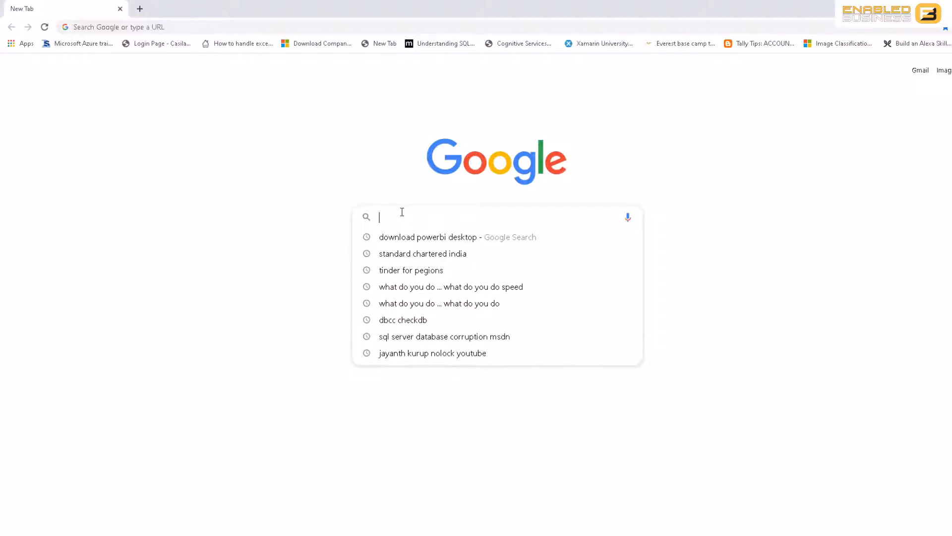
pyautogui.write('ownload')
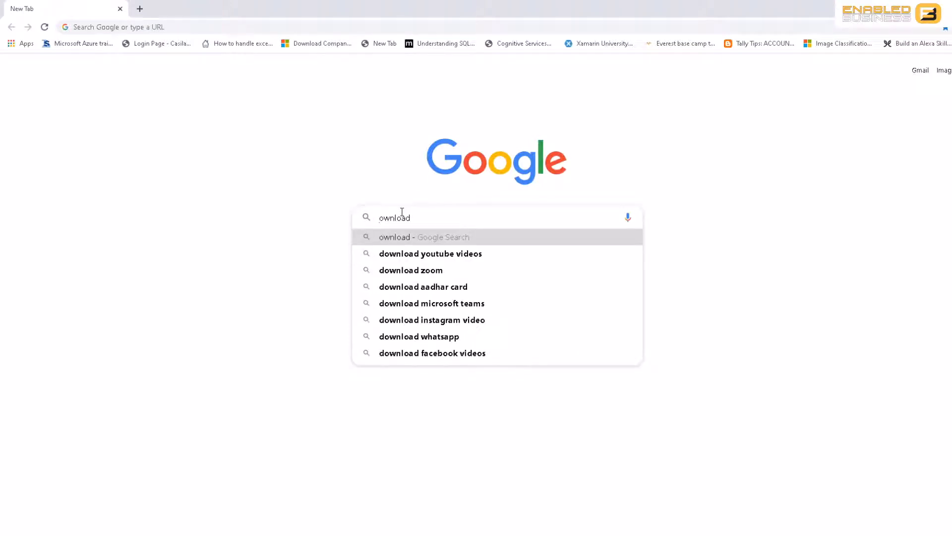
pyautogui.press('Home')
pyautogui.write('d')
pyautogui.press('End')
pyautogui.press('Down')
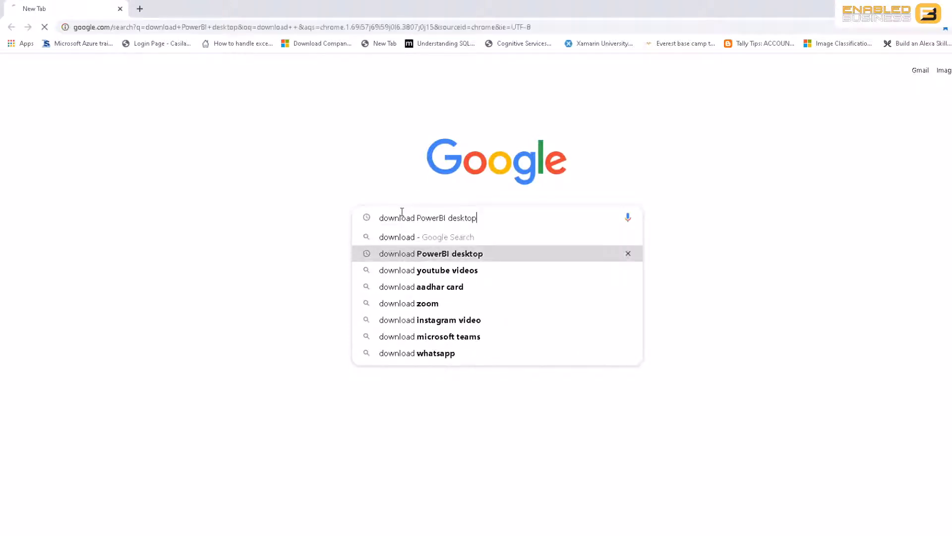
pyautogui.press('Return')
pyautogui.click(142, 179)
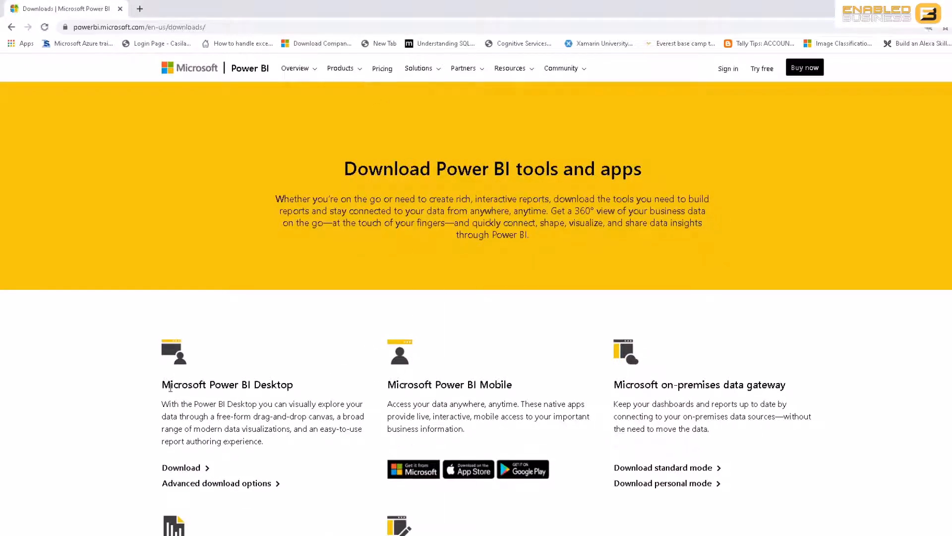
# Select PBIDesktopSetup_x64.exe under Power BI Desktop's advanced download options, in English, and close the file choice without downloading
pyautogui.scroll(-1, 287, 397)
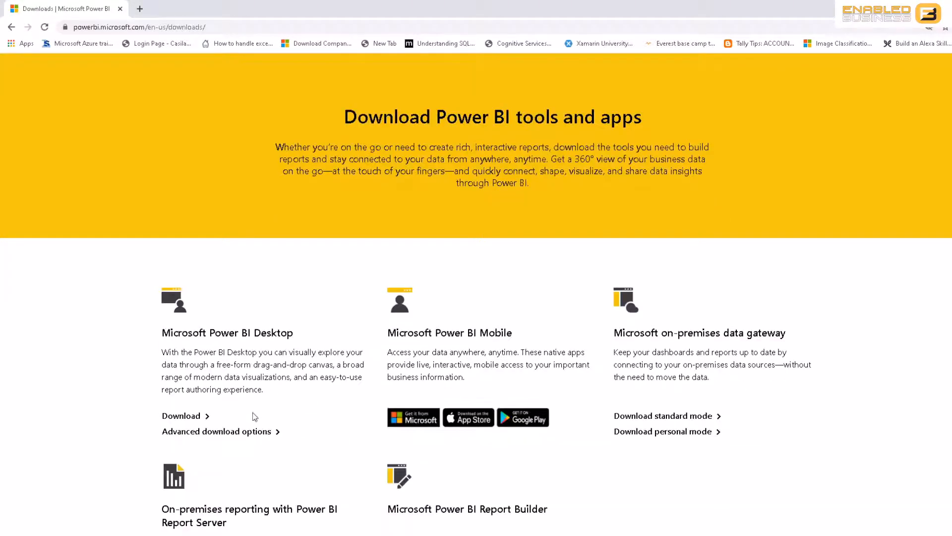
pyautogui.click(243, 432)
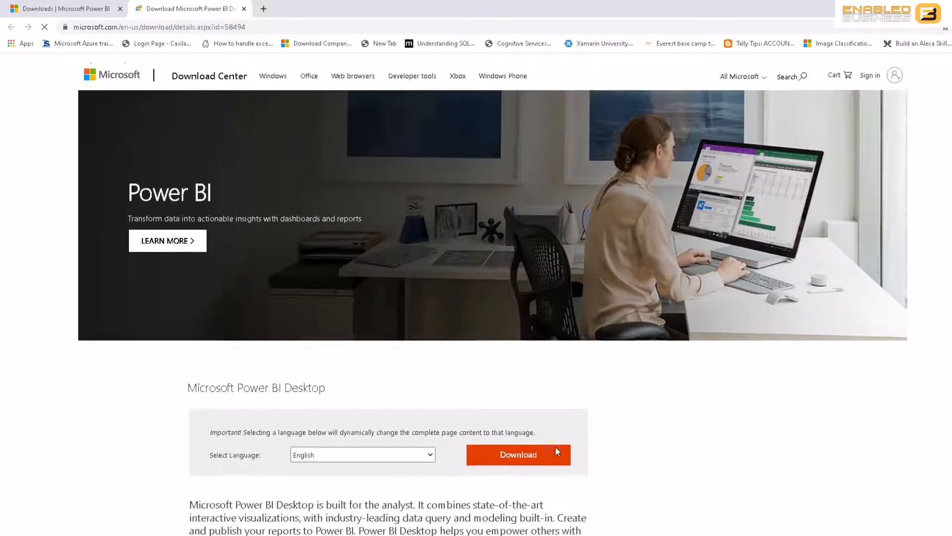
pyautogui.scroll(-1, 555, 446)
pyautogui.click(538, 391)
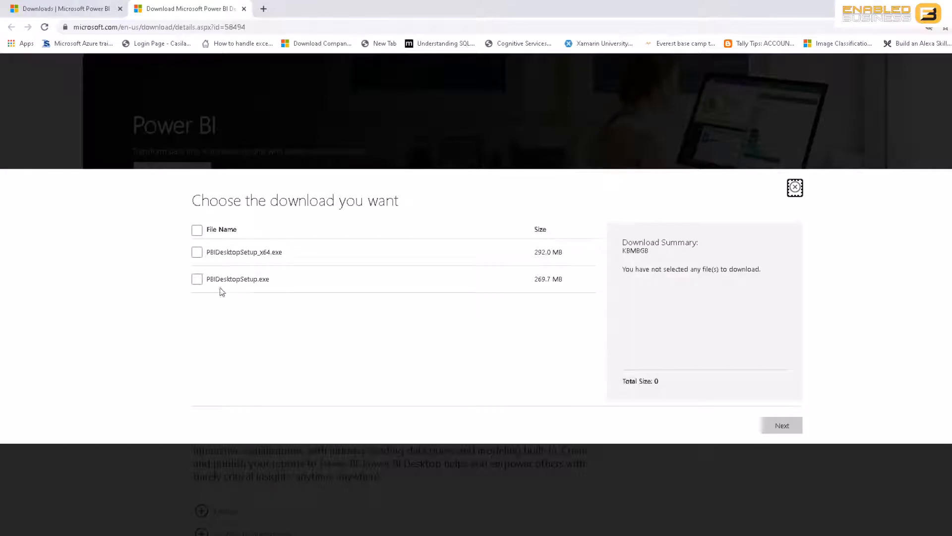
pyautogui.click(197, 252)
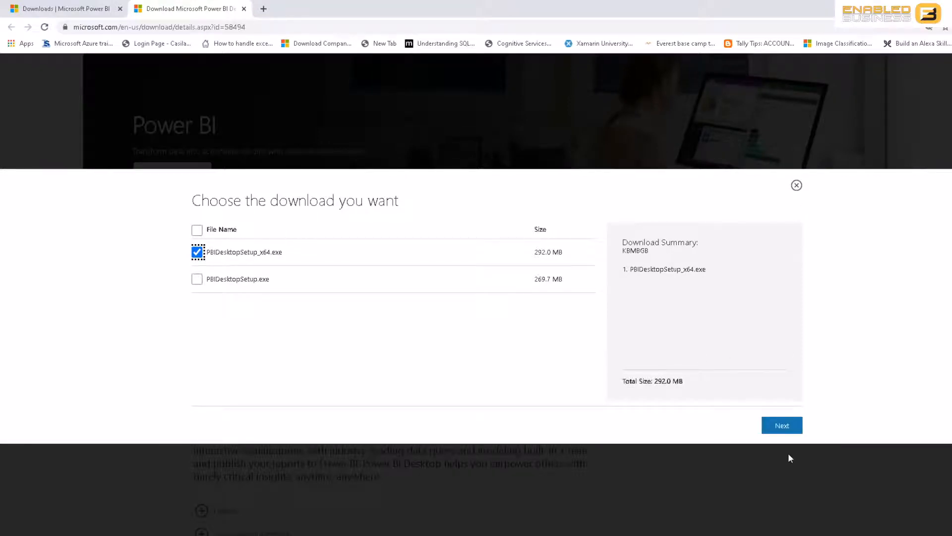
pyautogui.click(797, 185)
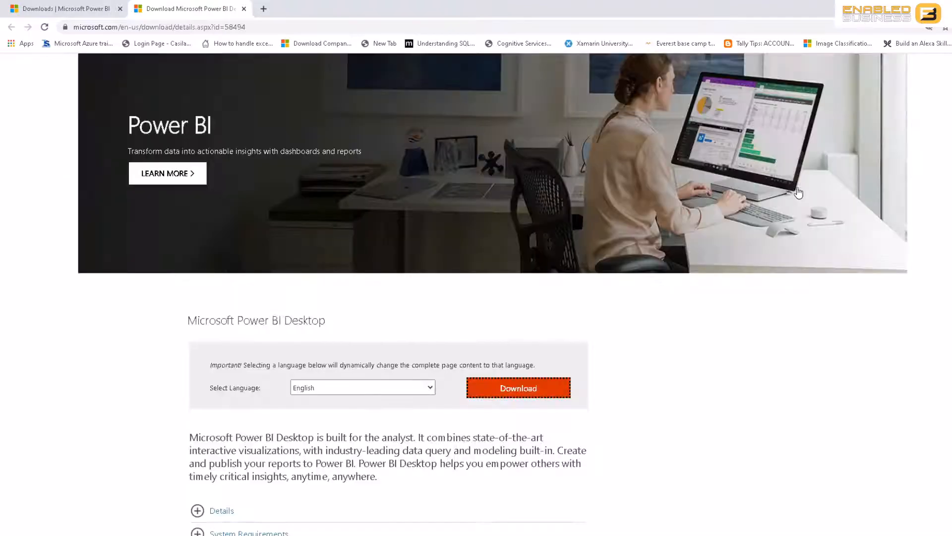
# Locate the downloaded PBIDesktopSetup_x64.exe in its folder and start the Power BI Desktop setup in English
pyautogui.click(945, 27)
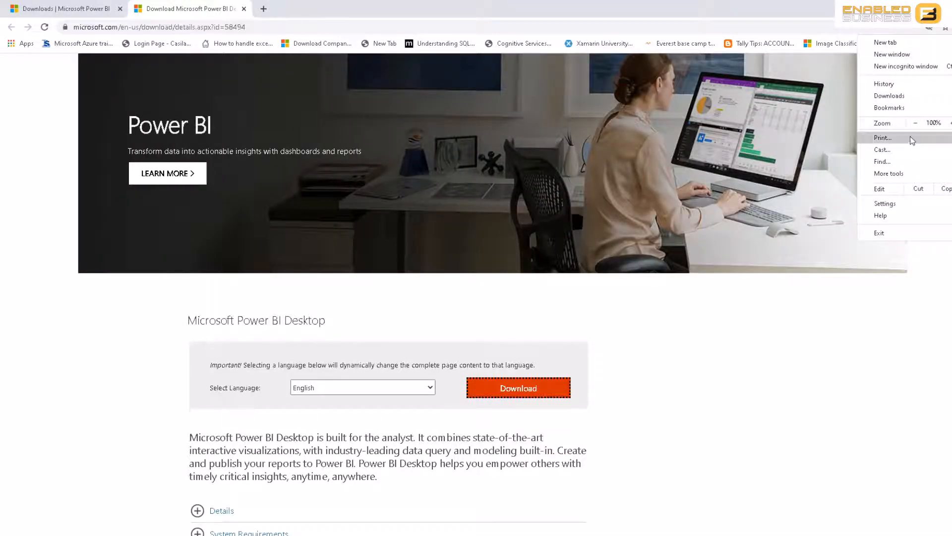
pyautogui.click(887, 98)
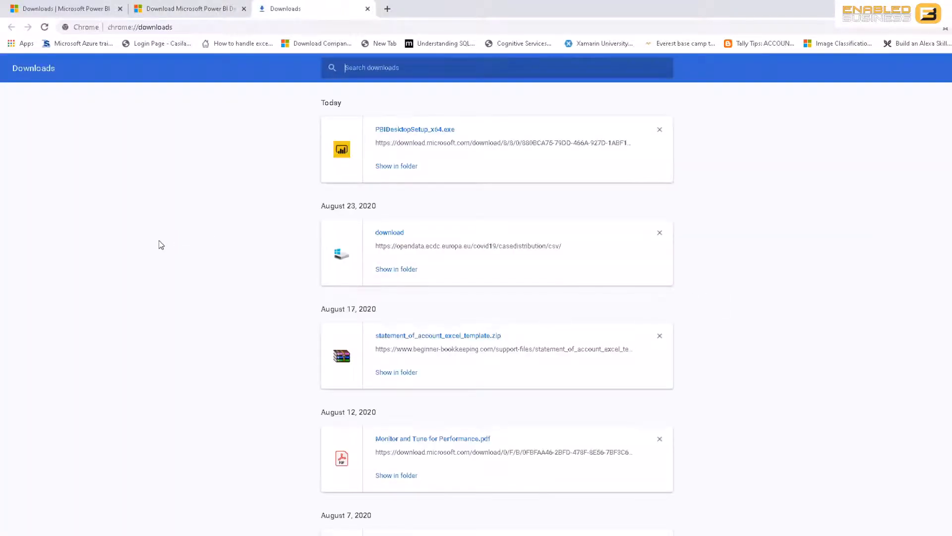
pyautogui.click(394, 167)
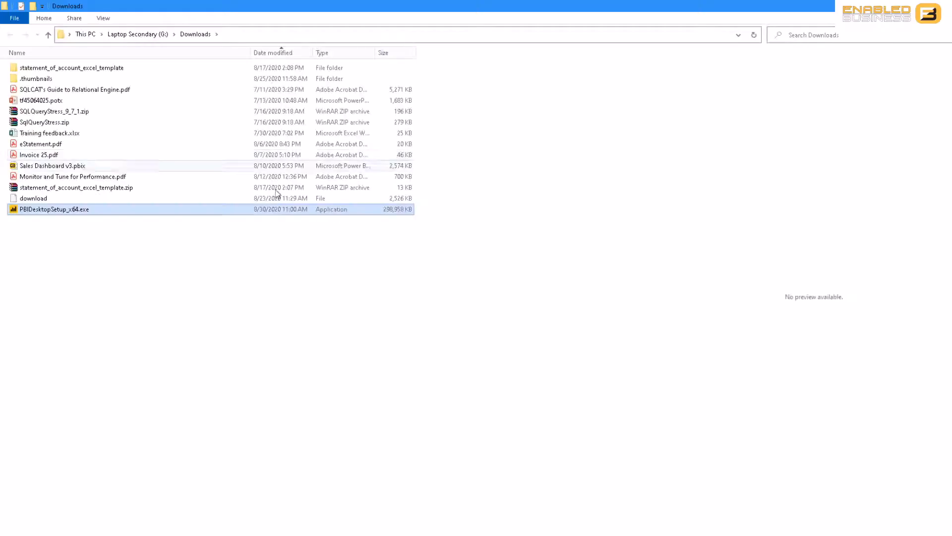
pyautogui.doubleClick(127, 213)
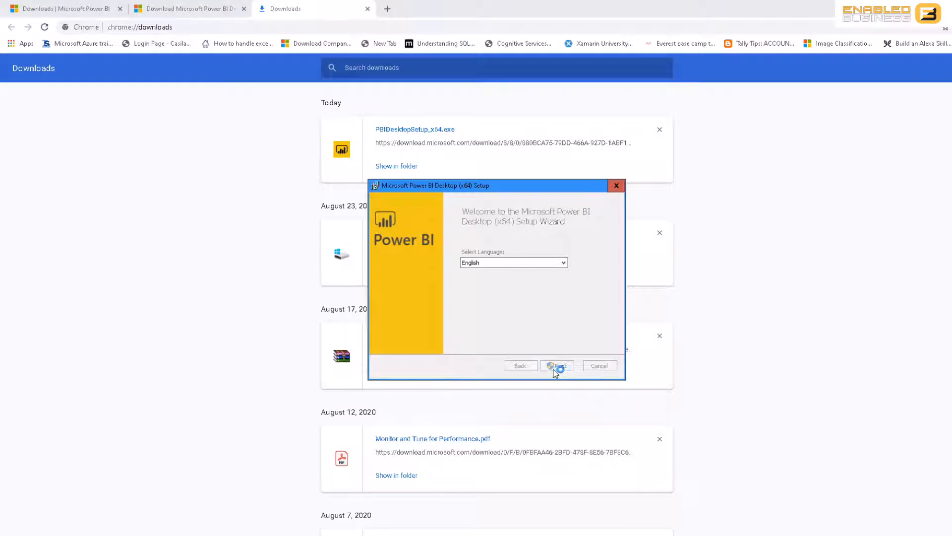
pyautogui.click(940, 7)
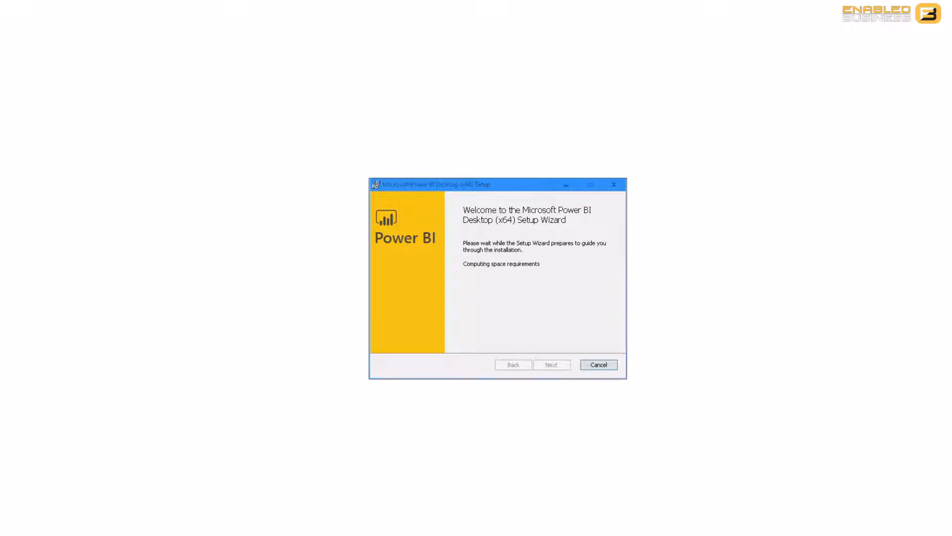
# Bring PowerBi.csv into view in Excel and maximize its window
pyautogui.click(440, 249)
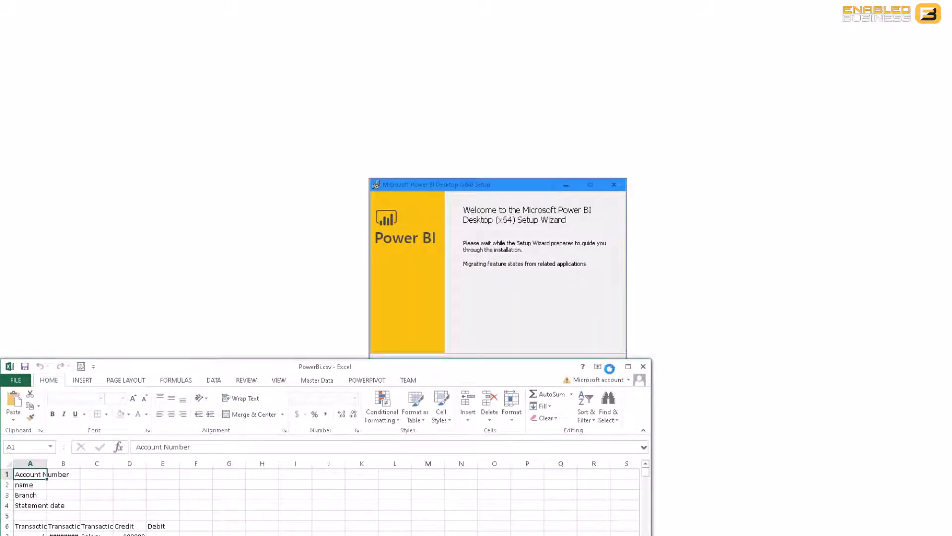
pyautogui.moveTo(512, 371); pyautogui.dragTo(642, 108)
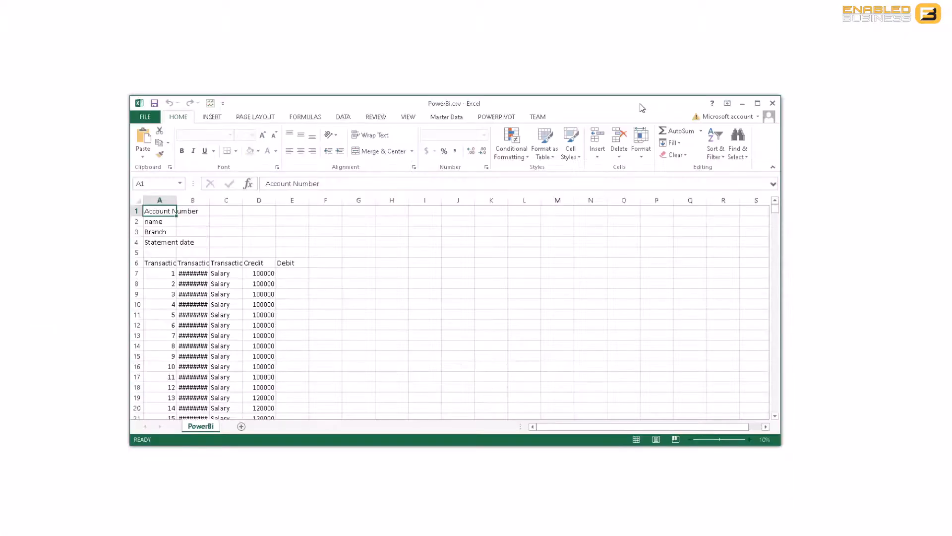
pyautogui.doubleClick(639, 103)
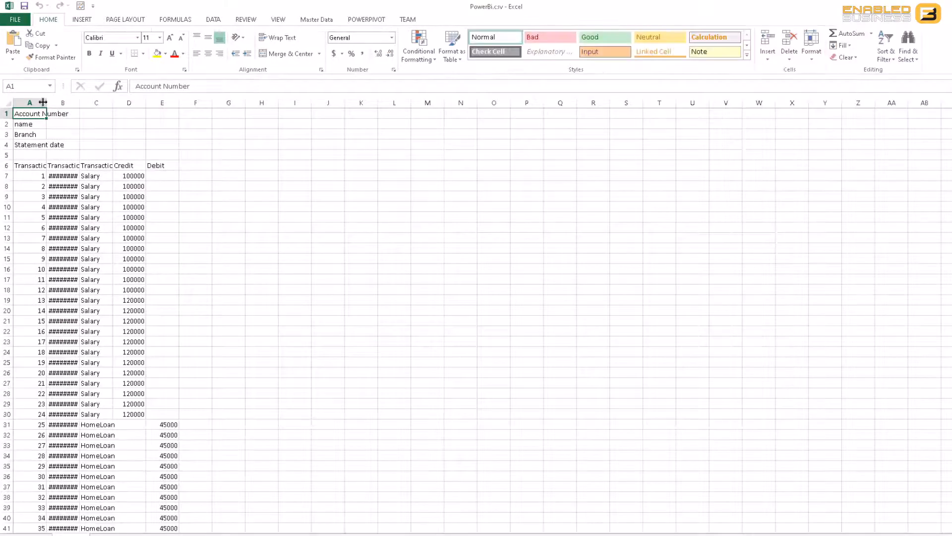
# Fit the widths of columns A to D to their contents
pyautogui.doubleClick(44, 102)
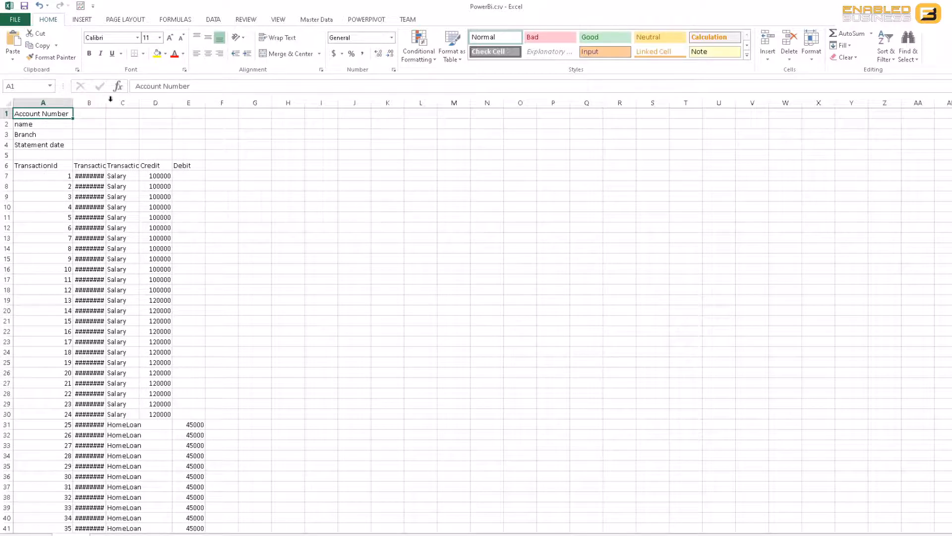
pyautogui.doubleClick(107, 102)
pyautogui.doubleClick(164, 103)
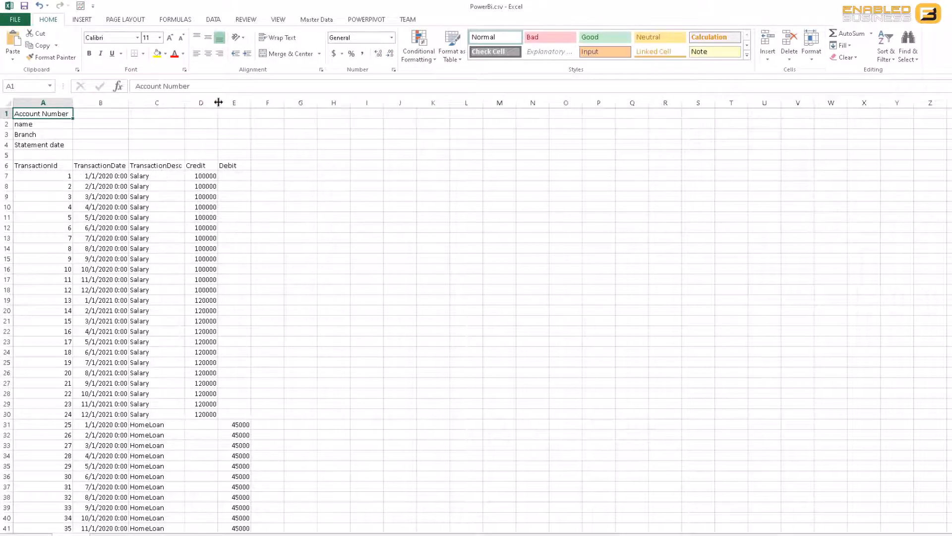
pyautogui.doubleClick(218, 102)
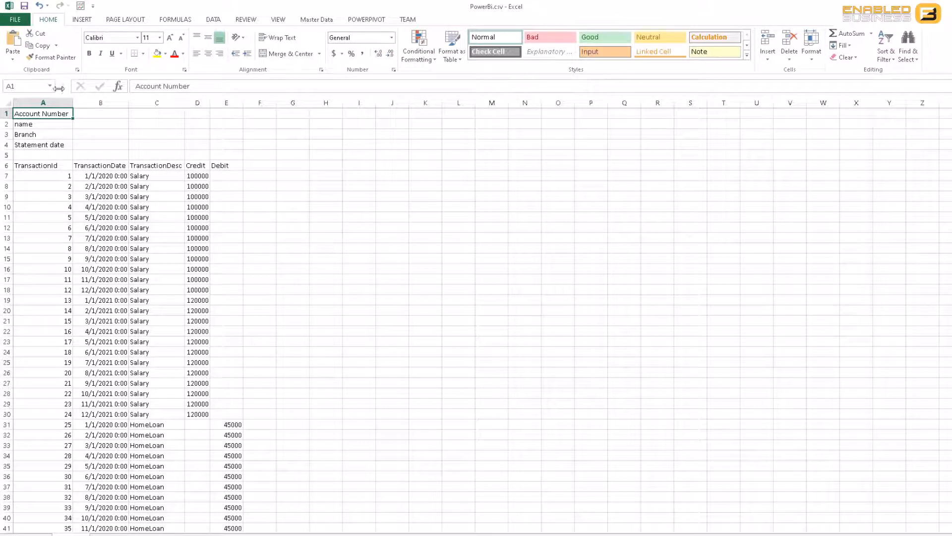
pyautogui.moveTo(45, 144); pyautogui.dragTo(15, 71)
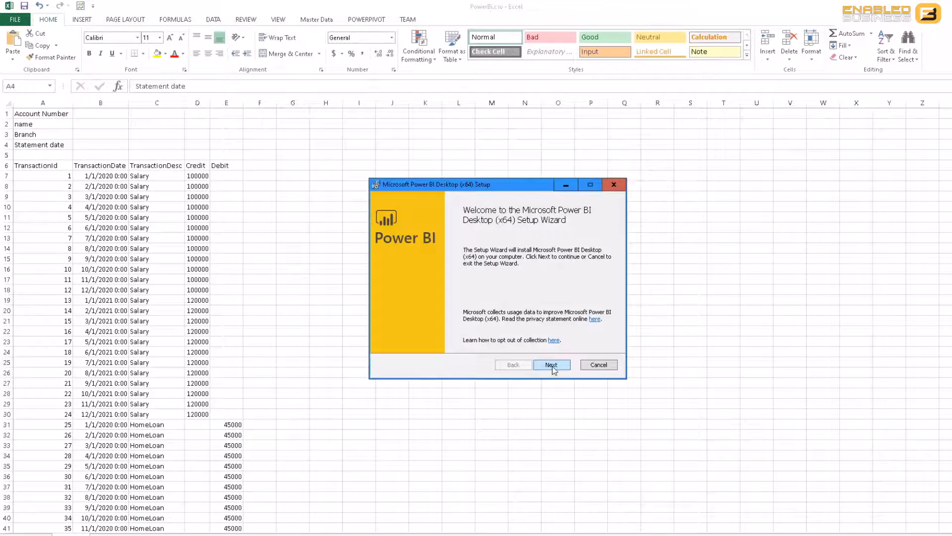
# In the setup wizard, accept the license terms, keep the default destination folder and desktop shortcut, and start installing Power BI Desktop
pyautogui.click(552, 365)
pyautogui.click(407, 342)
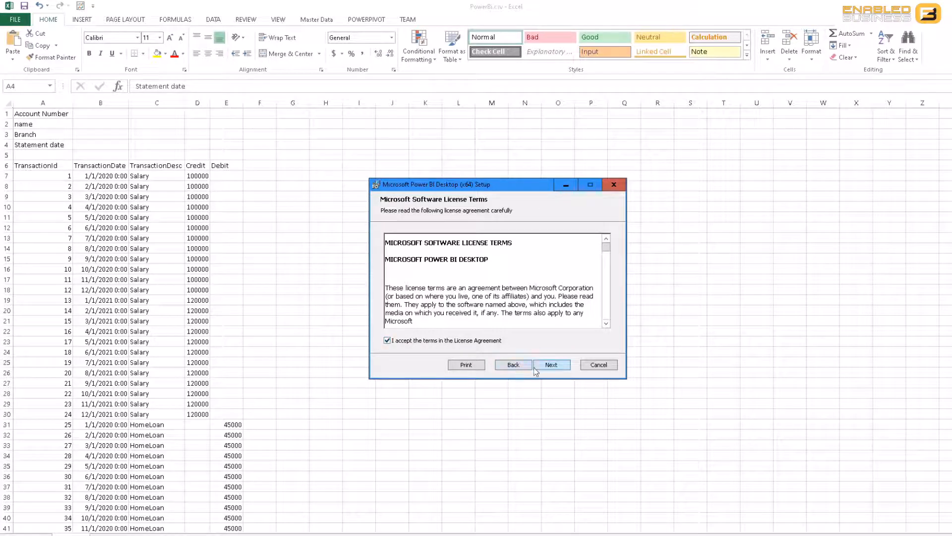
pyautogui.click(551, 365)
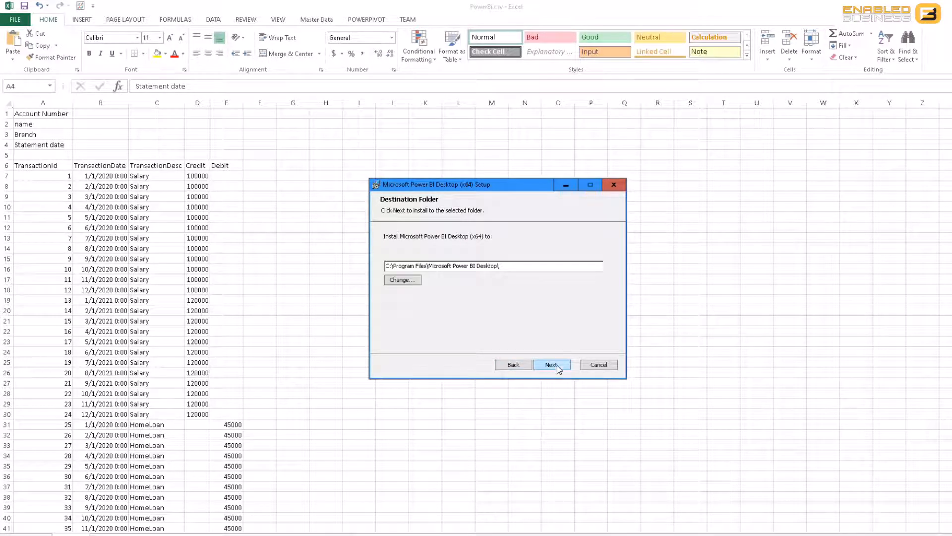
pyautogui.click(556, 365)
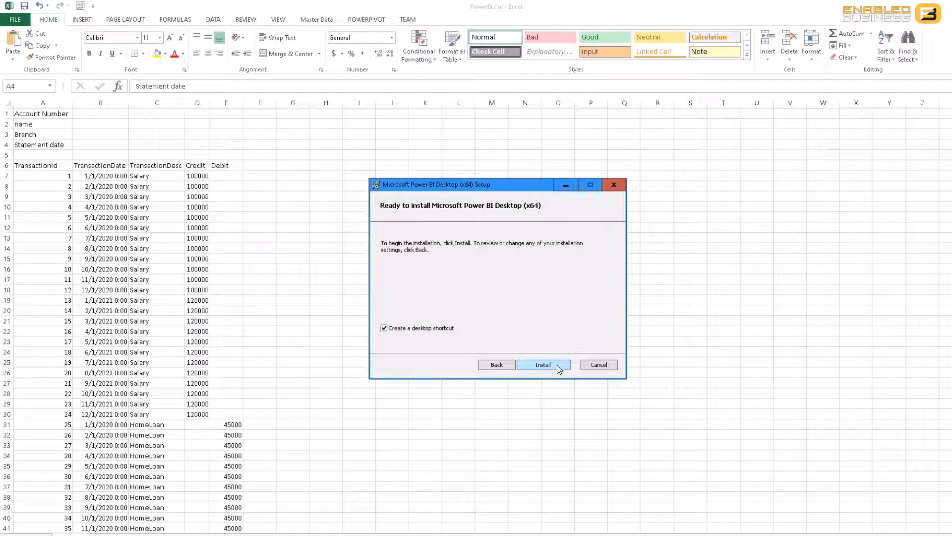
pyautogui.click(557, 365)
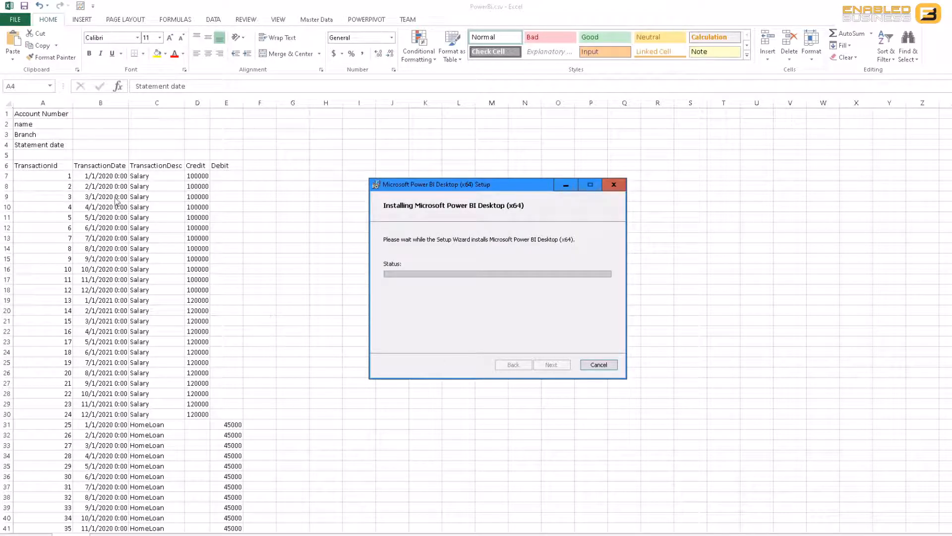
# Examine the statement's transaction rows in PowerBi.csv, including their IDs, dates, descriptions, and credit and debit columns
pyautogui.click(148, 191)
pyautogui.click(143, 176)
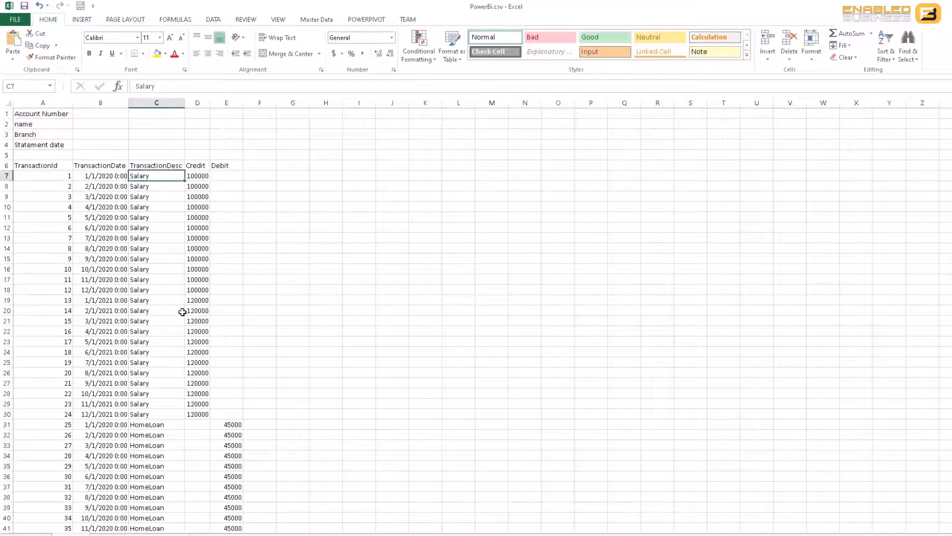
pyautogui.scroll(-6, 182, 311)
pyautogui.scroll(-11, 185, 338)
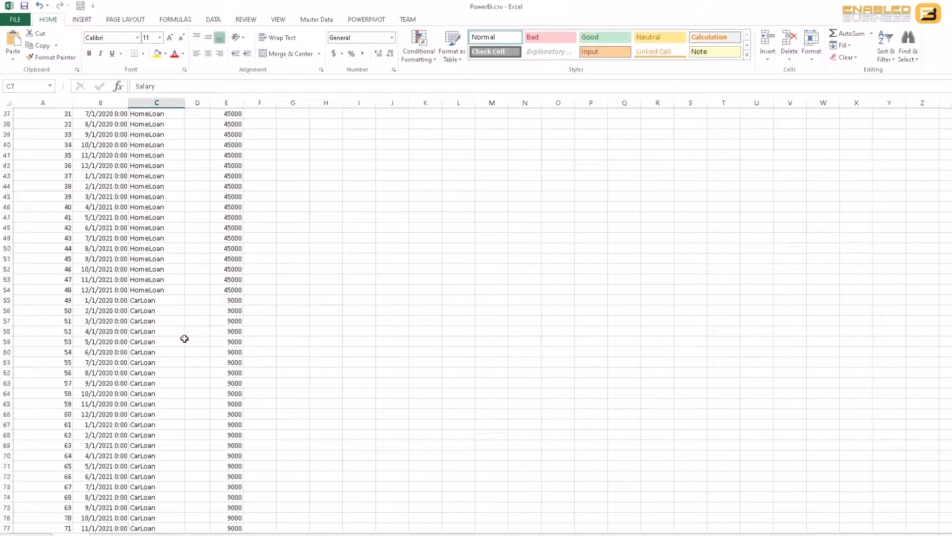
pyautogui.scroll(11, 184, 339)
pyautogui.scroll(6, 160, 315)
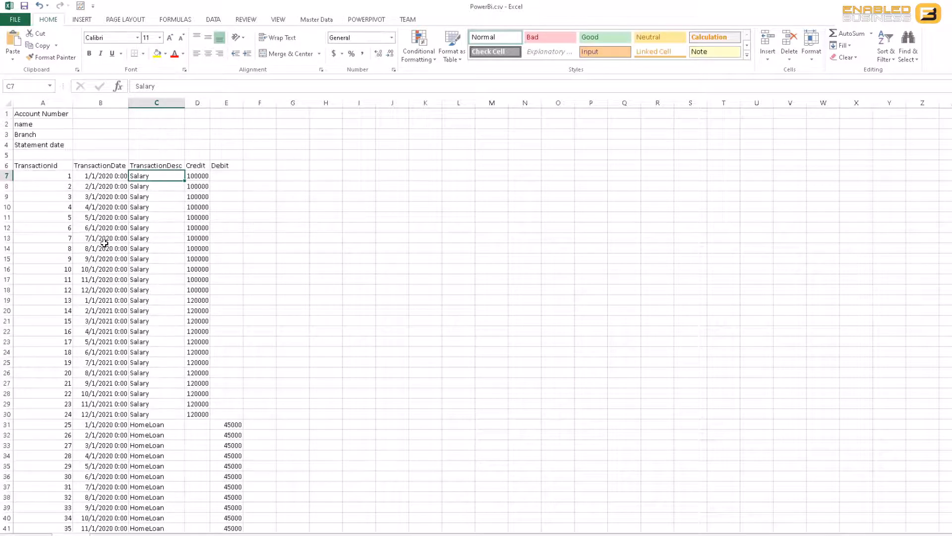
pyautogui.moveTo(62, 165); pyautogui.dragTo(65, 481)
pyautogui.scroll(-20, 70, 468)
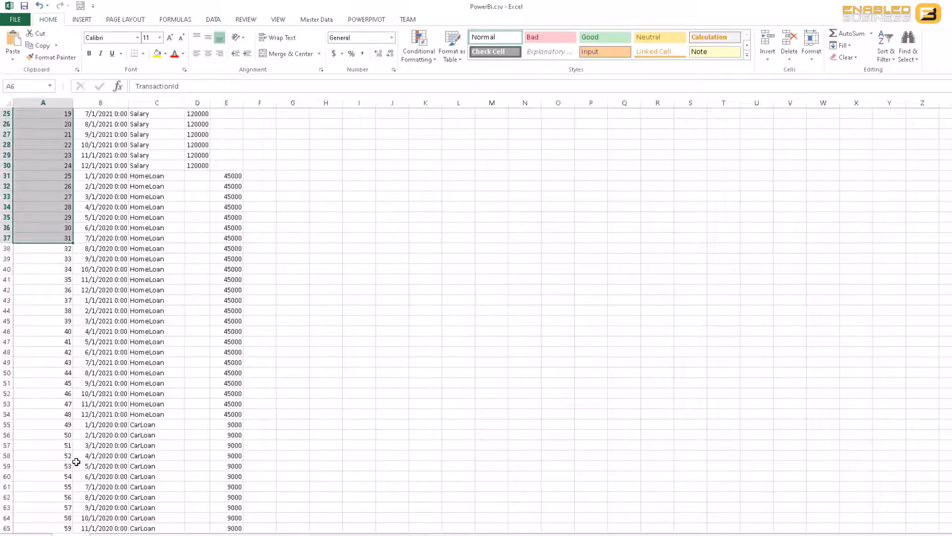
pyautogui.scroll(-7, 27, 471)
pyautogui.scroll(20, 170, 357)
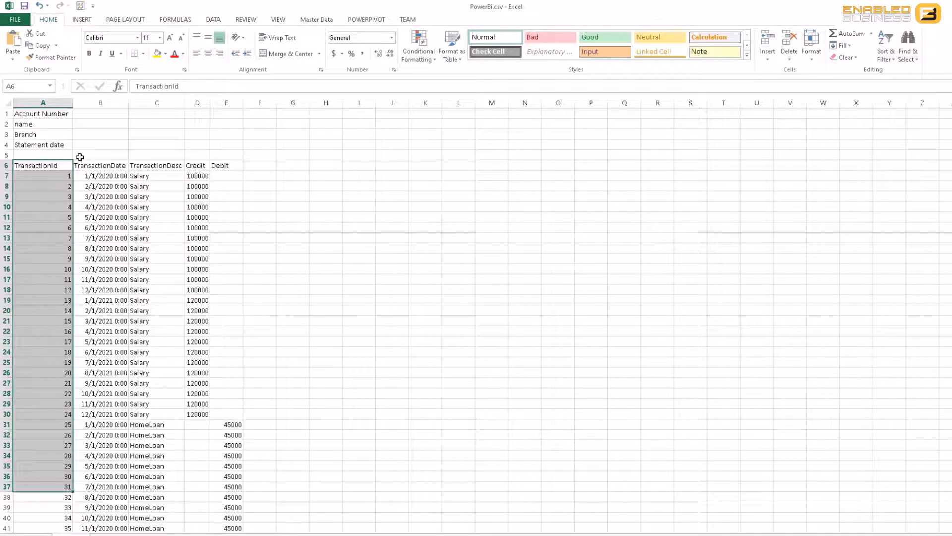
pyautogui.moveTo(81, 165); pyautogui.dragTo(251, 290)
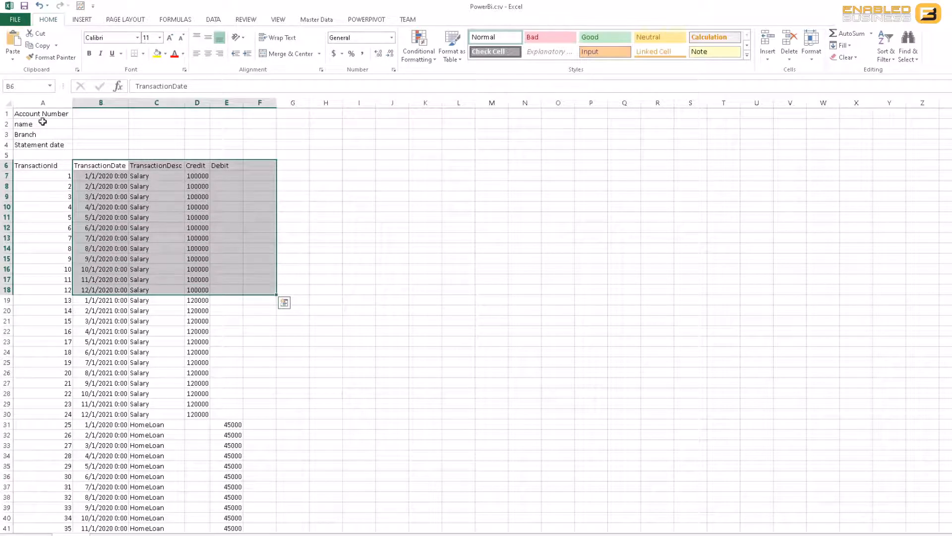
pyautogui.moveTo(43, 115); pyautogui.dragTo(239, 361)
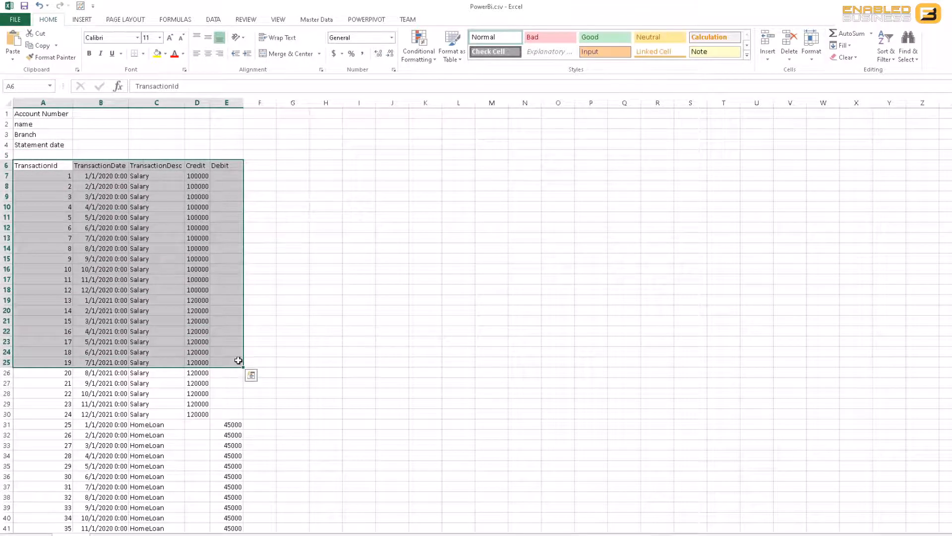
# Go through the header cells in row 6, and check the end of the TransactionDesc data down to row 758
pyautogui.press('Down')
pyautogui.press('Up')
pyautogui.press('Up')
pyautogui.press('Right')
pyautogui.press('Right')
pyautogui.press('Down')
pyautogui.press('Right')
pyautogui.press('Right')
pyautogui.press('Right')
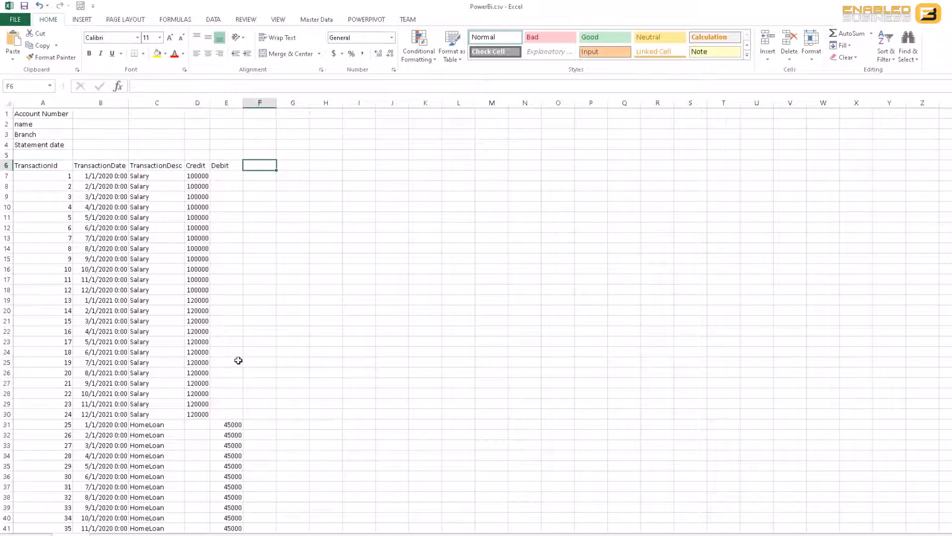
pyautogui.press('Left')
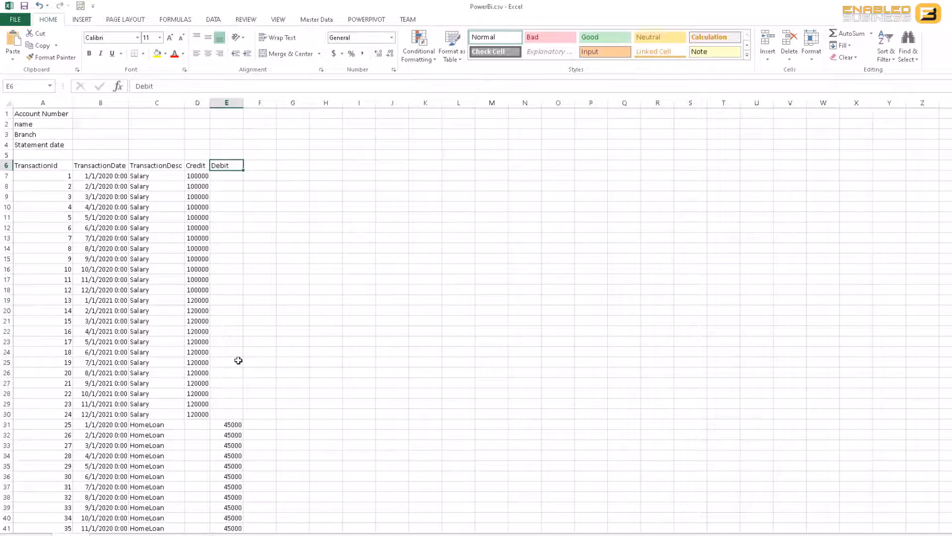
pyautogui.press('Left')
pyautogui.press('Left')
pyautogui.hotkey('ctrl', 'Down')
pyautogui.press('Down')
pyautogui.press('Down')
pyautogui.press('Down')
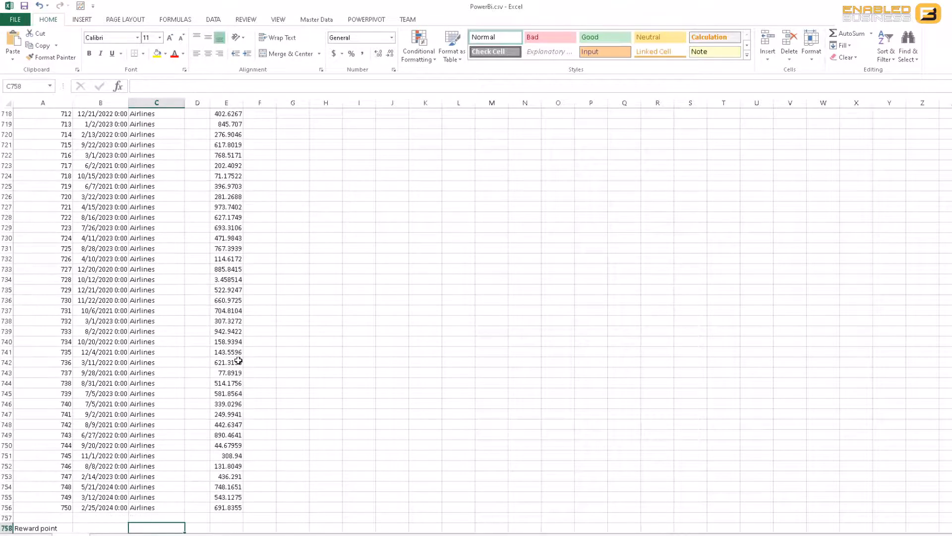
# Examine the non-transaction footer entries in A758 and A759 at the end of the statement data
pyautogui.press('Left')
pyautogui.press('Left')
pyautogui.press('Up')
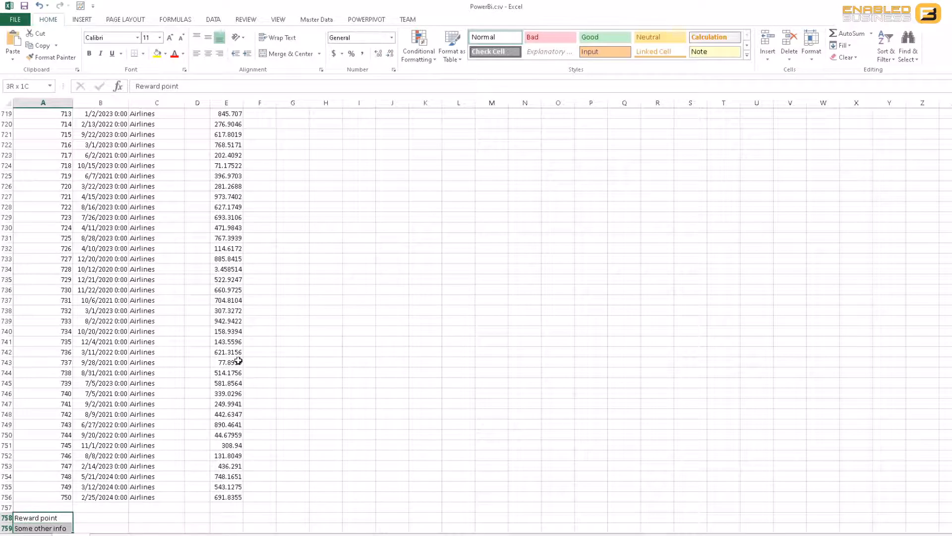
pyautogui.scroll(-1, 239, 361)
pyautogui.hotkey('shift', 'Right')
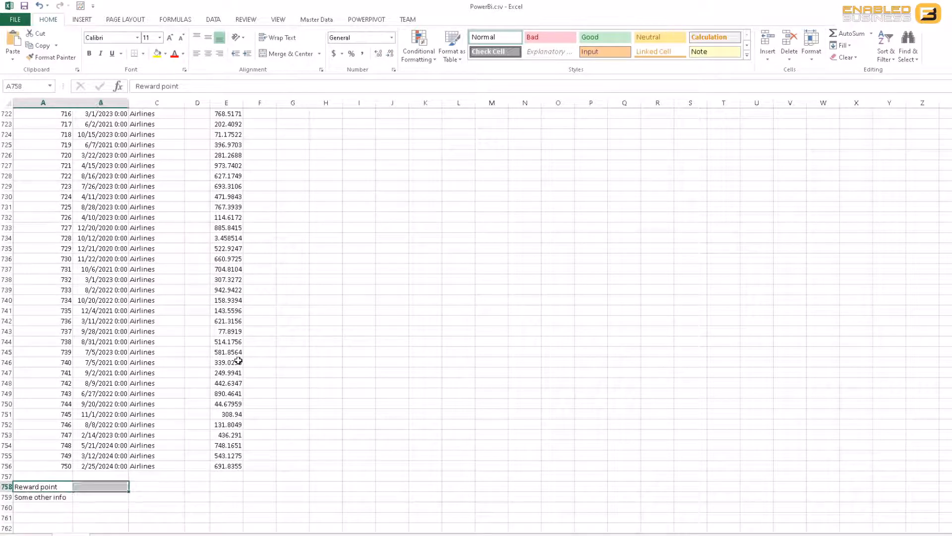
pyautogui.hotkey('shift', 'Down')
pyautogui.hotkey('shift', 'Down')
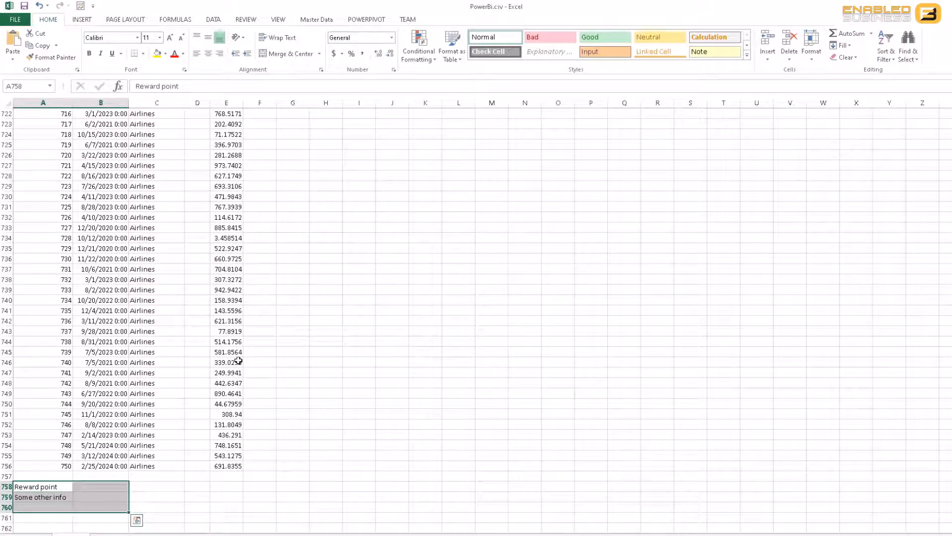
pyautogui.hotkey('shift', 'Left')
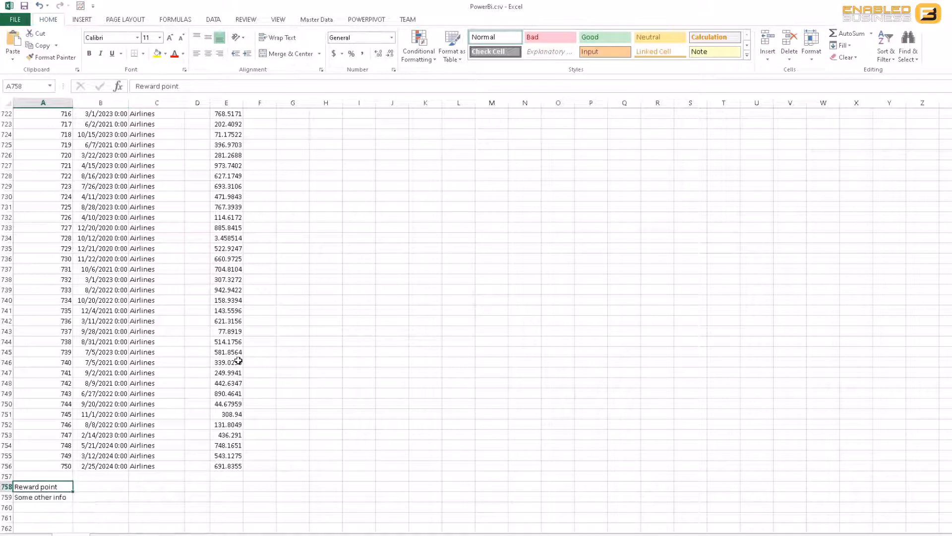
pyautogui.hotkey('shift', 'Up')
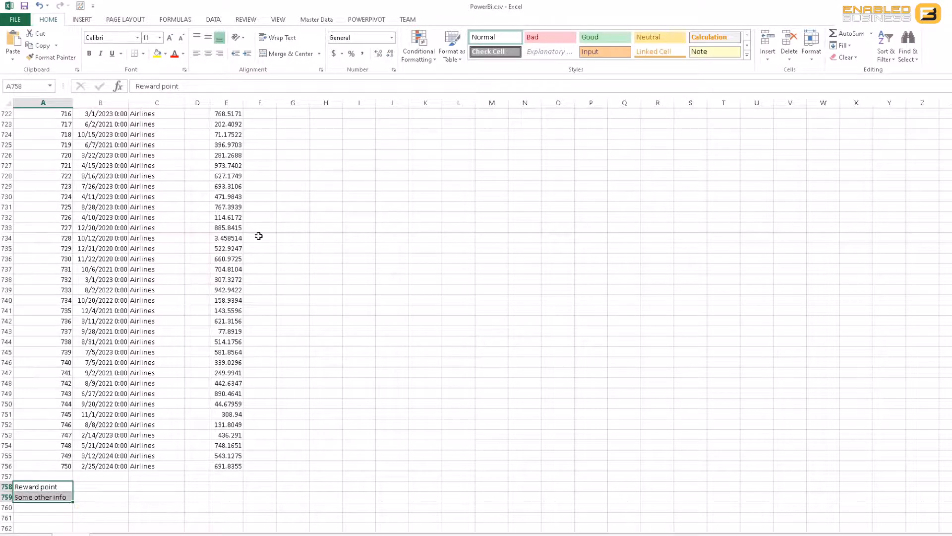
pyautogui.scroll(20, 163, 210)
pyautogui.scroll(18, 166, 174)
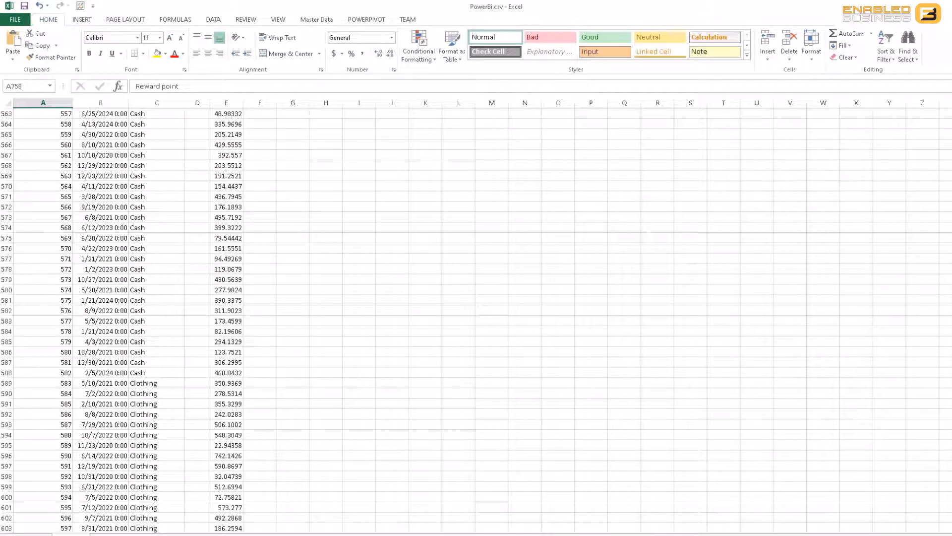
# Close PowerBi.csv without saving the changes, and continue through the Power BI Desktop setup wizard
pyautogui.hotkey('alt', 'F4')
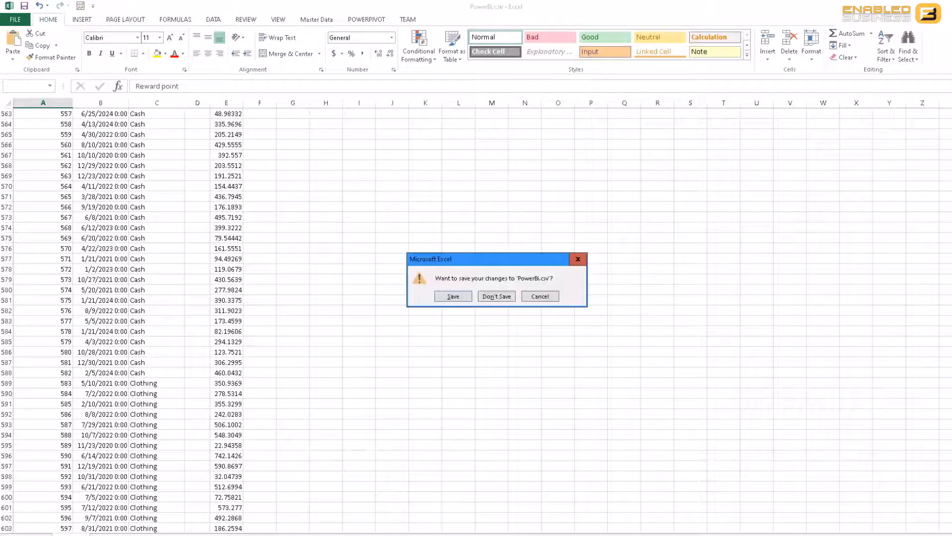
pyautogui.click(506, 298)
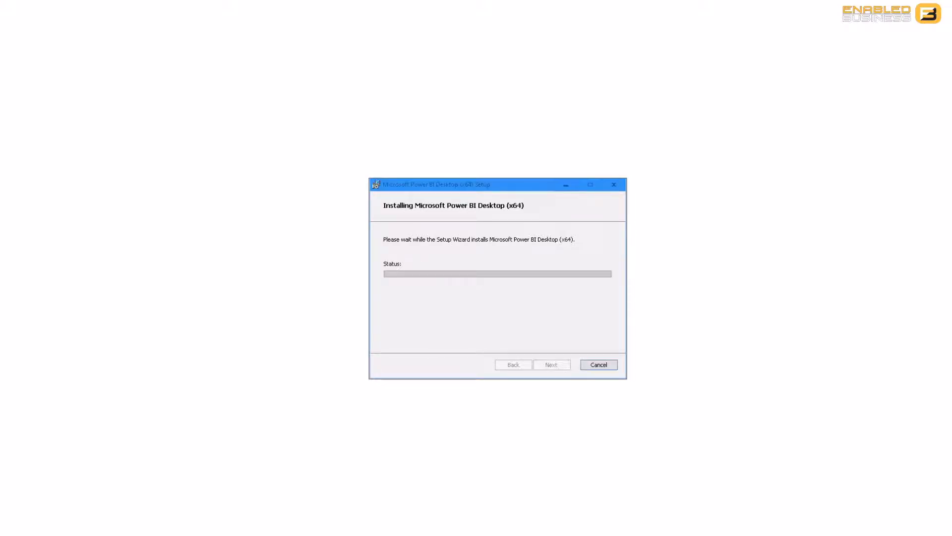
pyautogui.click(568, 370)
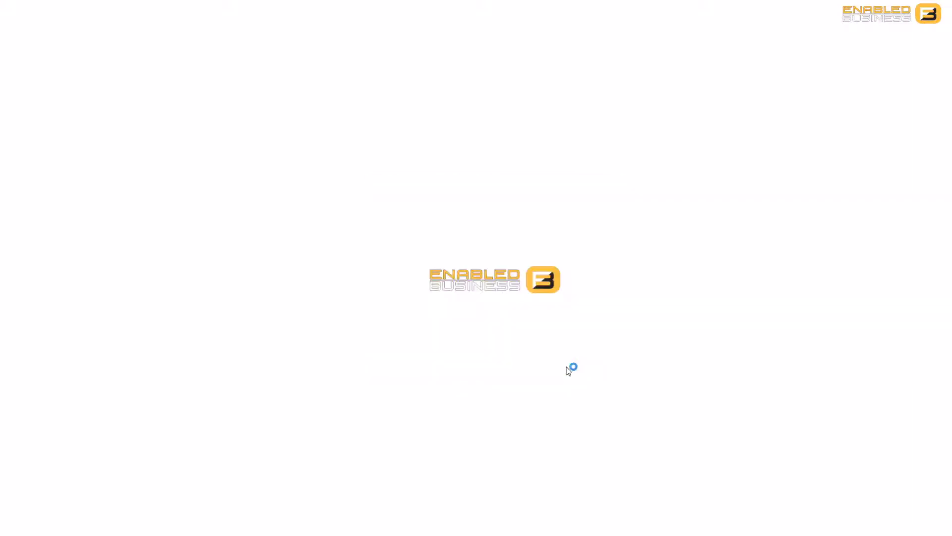
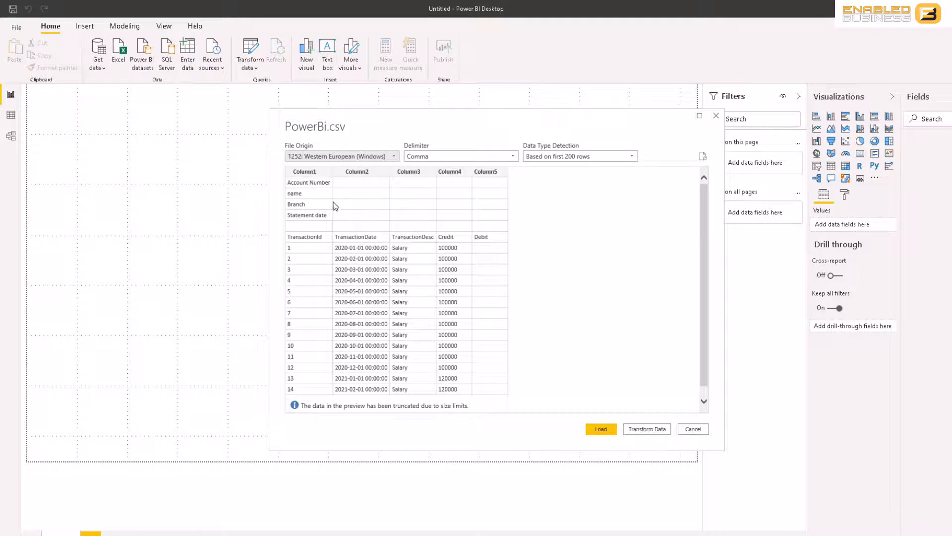
# From the PowerBi.csv import preview, choose to transform the data in Power Query Editor and maximize the editor window
pyautogui.scroll(-1, 357, 215)
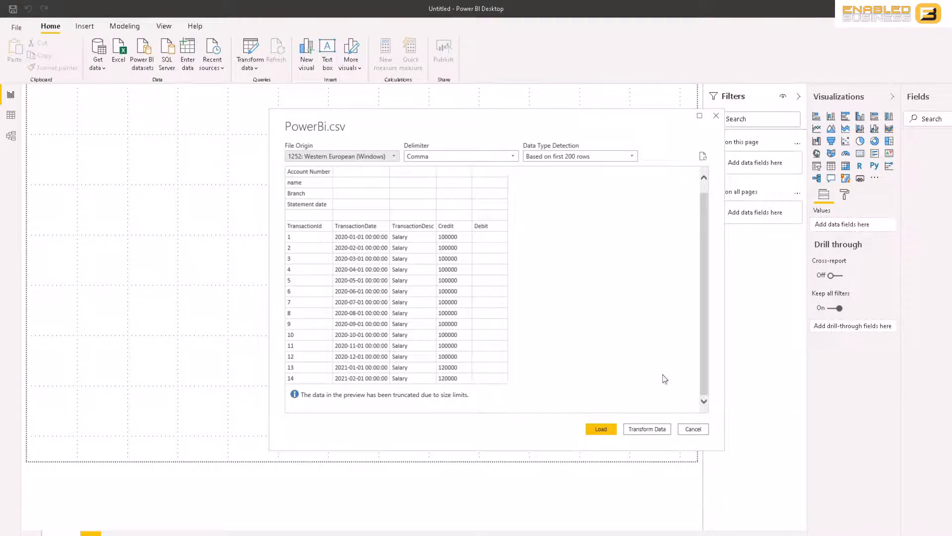
pyautogui.click(633, 430)
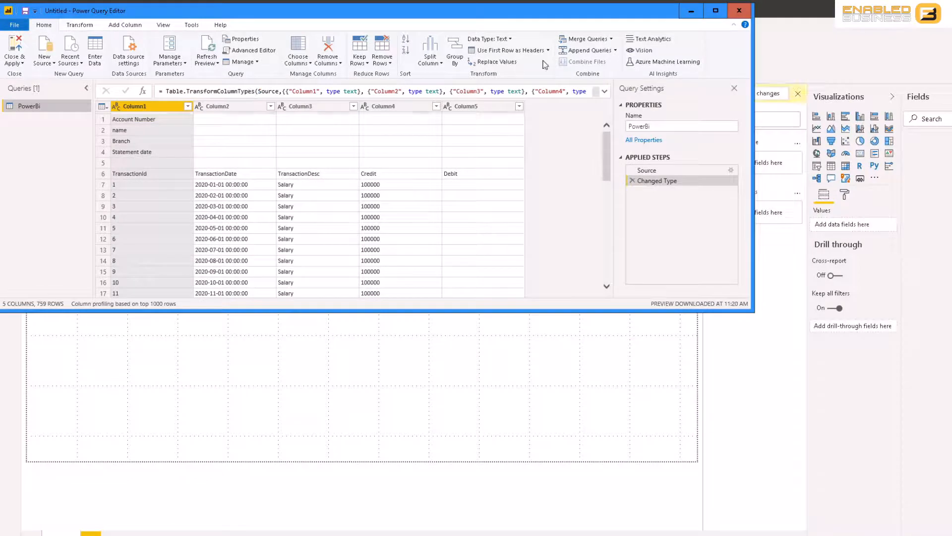
pyautogui.click(716, 10)
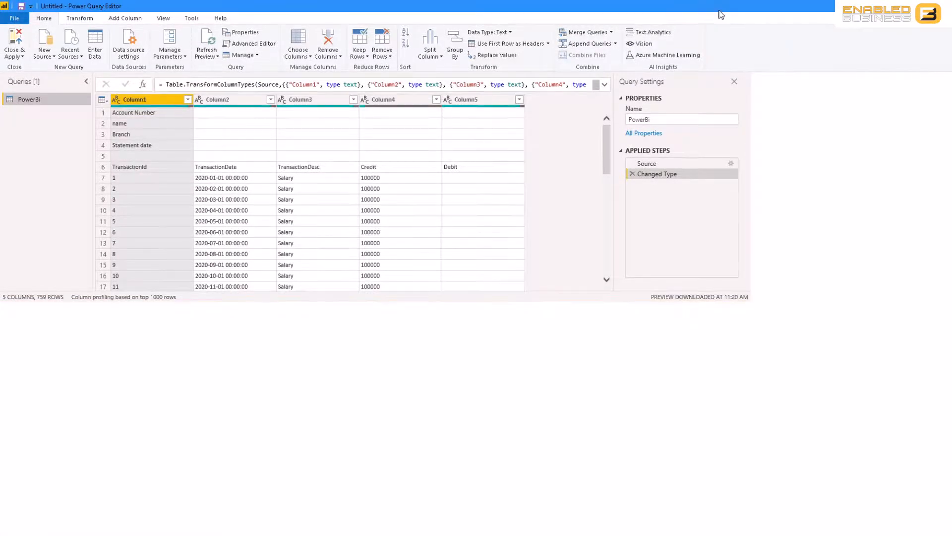
# Remove the top 5 rows of the PowerBi query and use the first remaining row as column headers
pyautogui.click(164, 125)
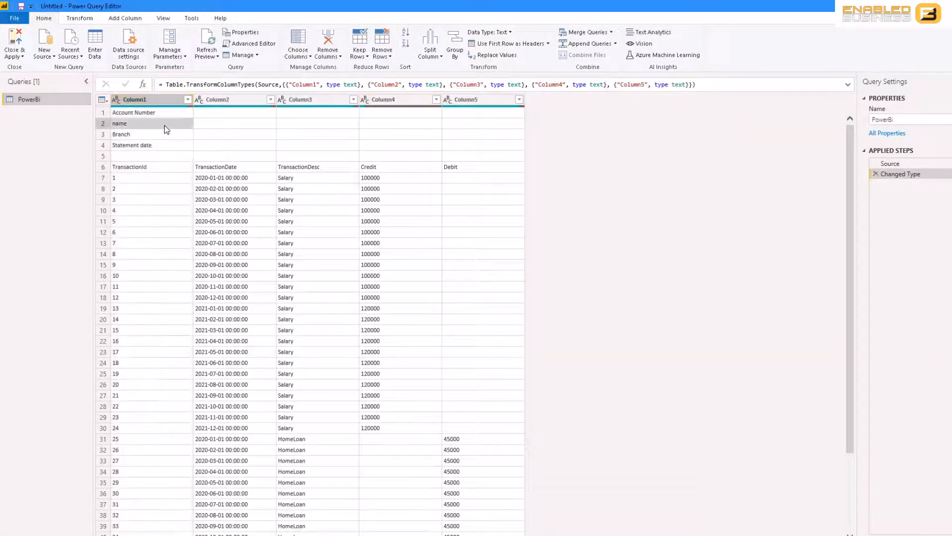
pyautogui.click(103, 112)
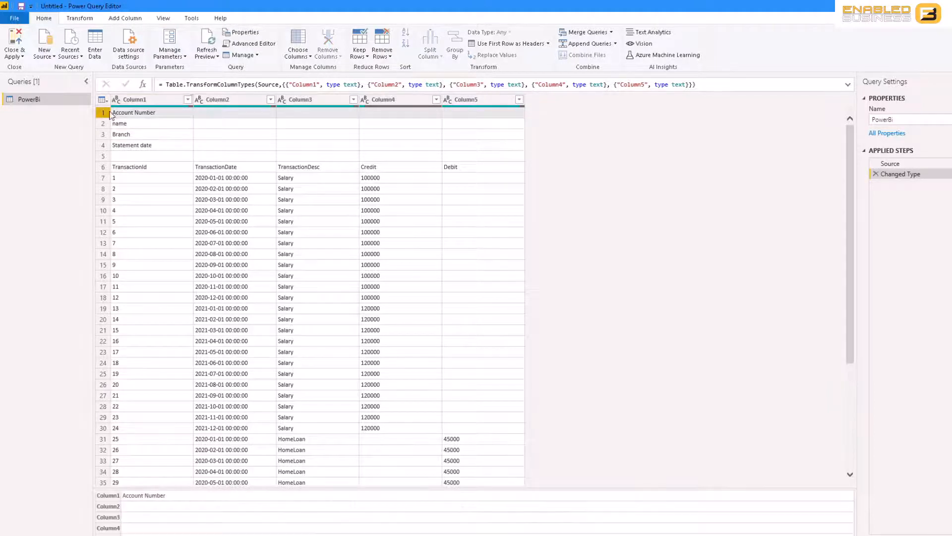
pyautogui.click(380, 54)
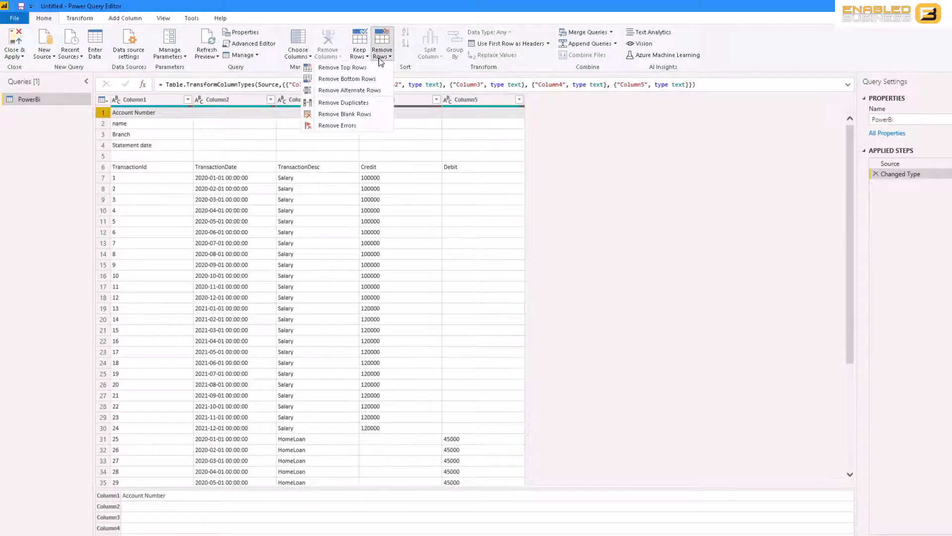
pyautogui.click(335, 69)
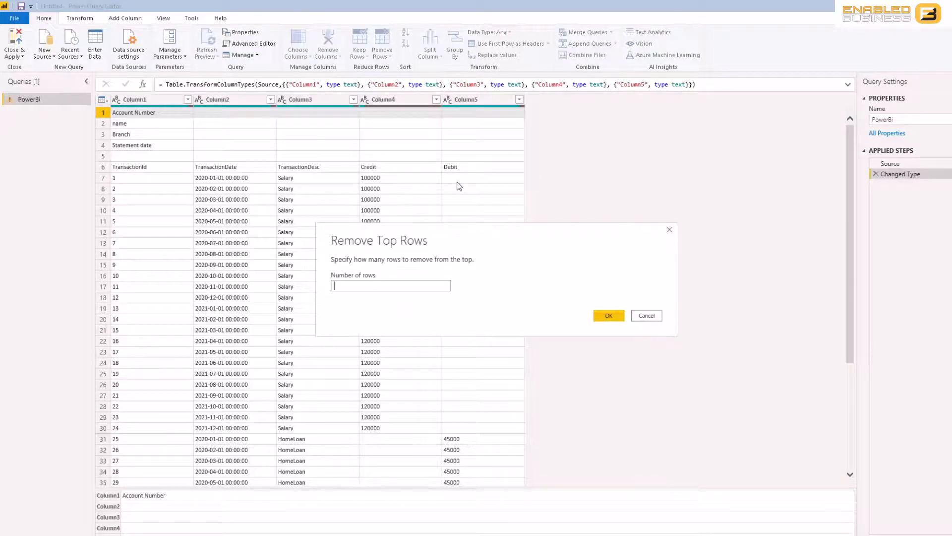
pyautogui.write('5')
pyautogui.click(608, 316)
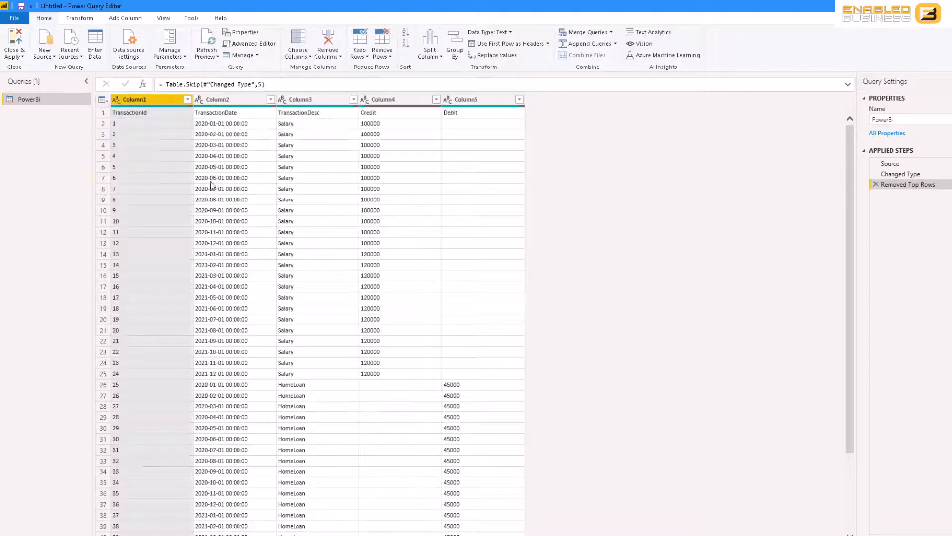
pyautogui.click(104, 113)
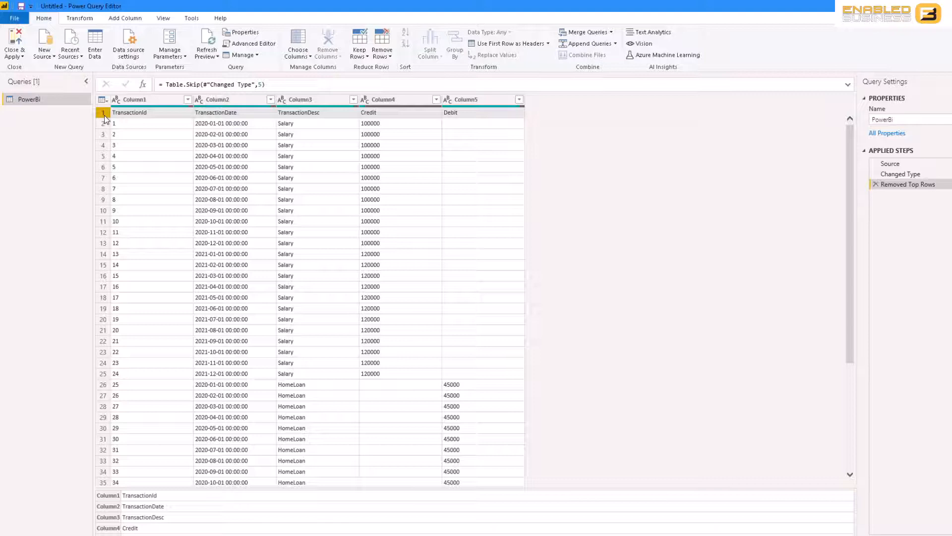
pyautogui.click(509, 45)
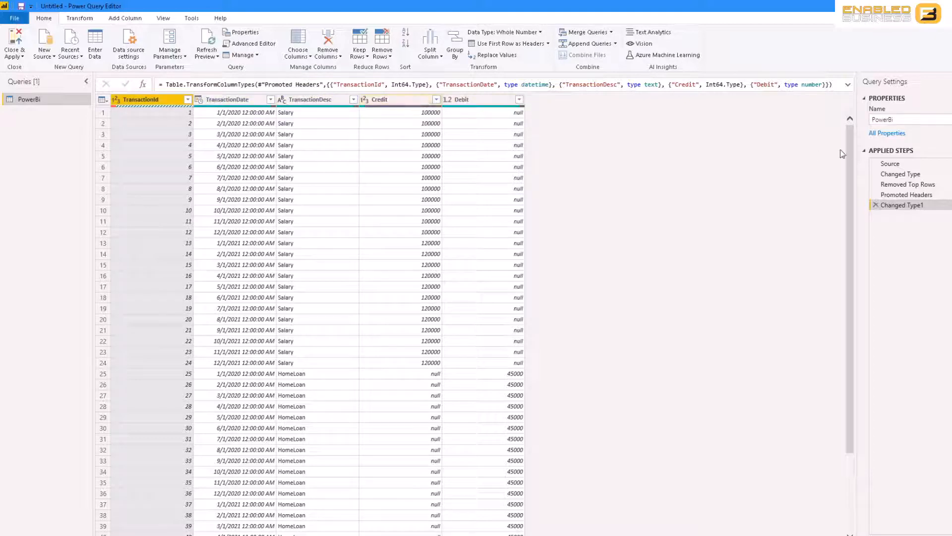
# Remove the bottom 2 rows, the non-transaction footer lines, from the PowerBi query
pyautogui.scroll(-20, 853, 156)
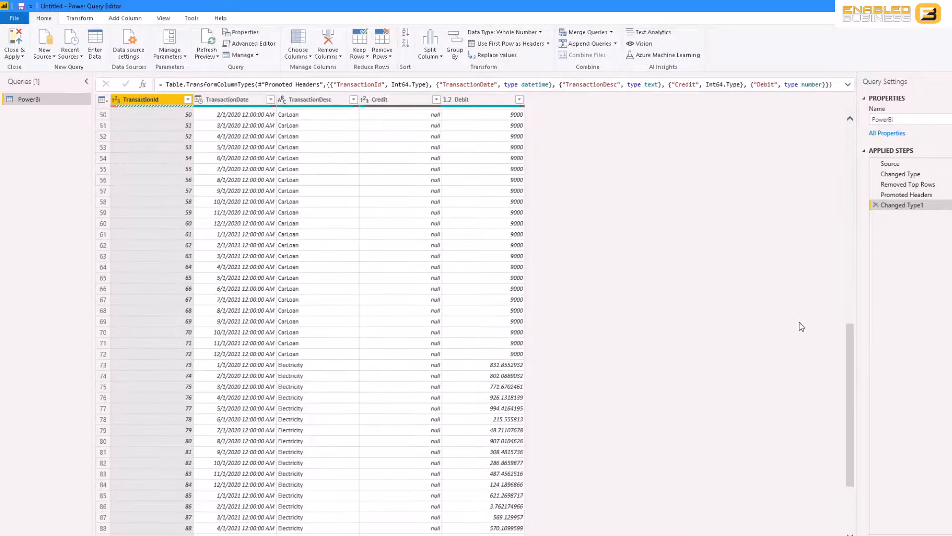
pyautogui.scroll(-20, 825, 367)
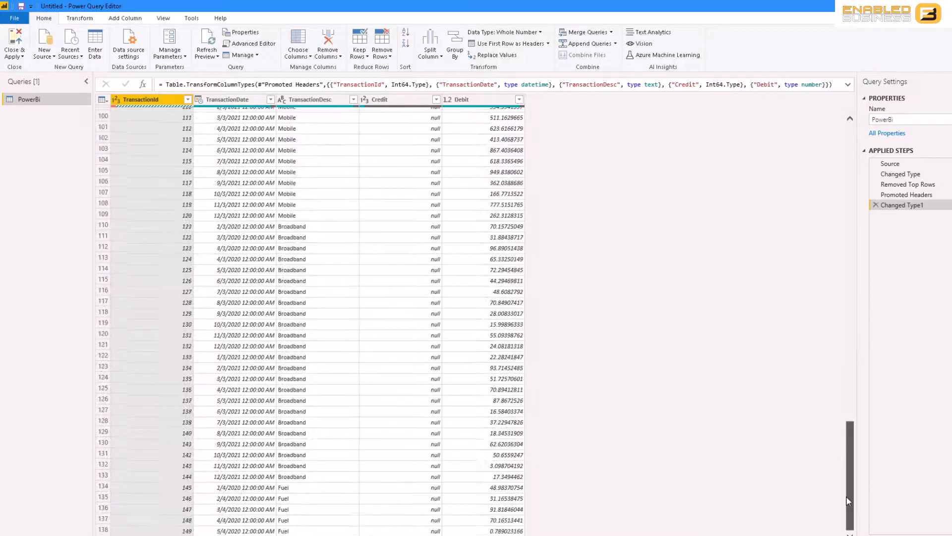
pyautogui.scroll(-15, 848, 485)
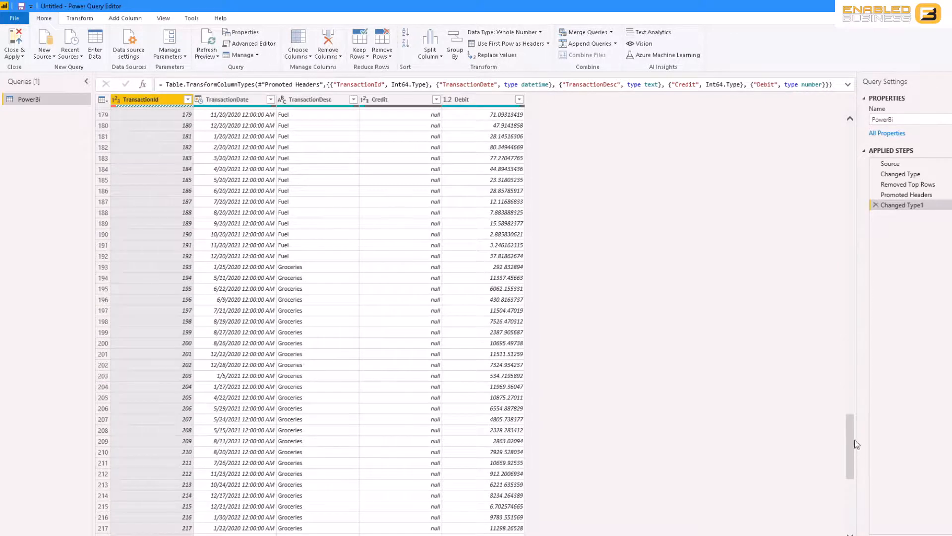
pyautogui.scroll(-16, 853, 487)
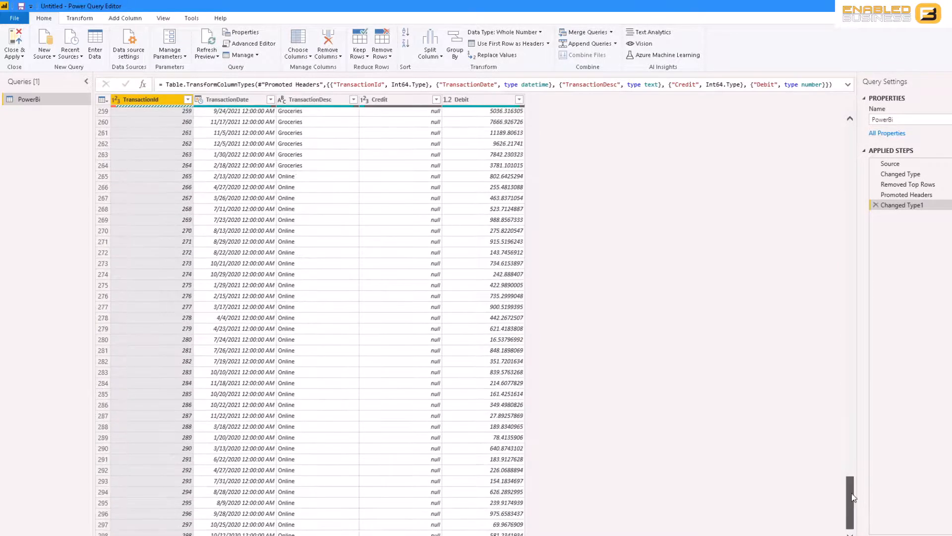
pyautogui.scroll(-20, 852, 492)
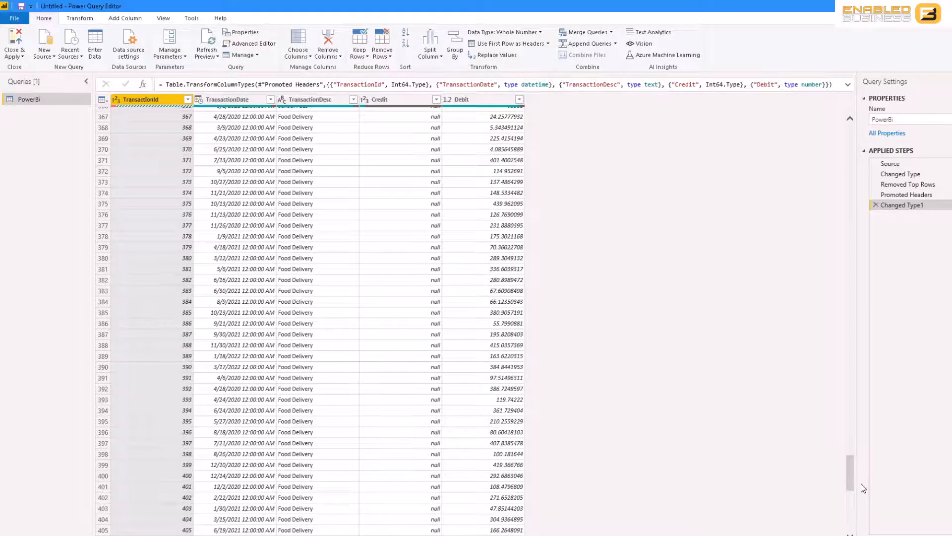
pyautogui.scroll(-20, 849, 480)
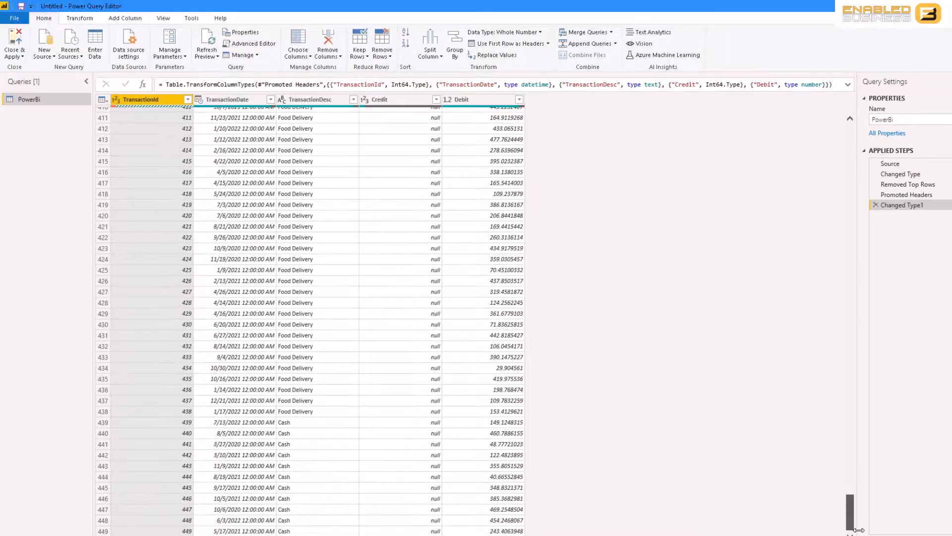
pyautogui.scroll(-20, 851, 525)
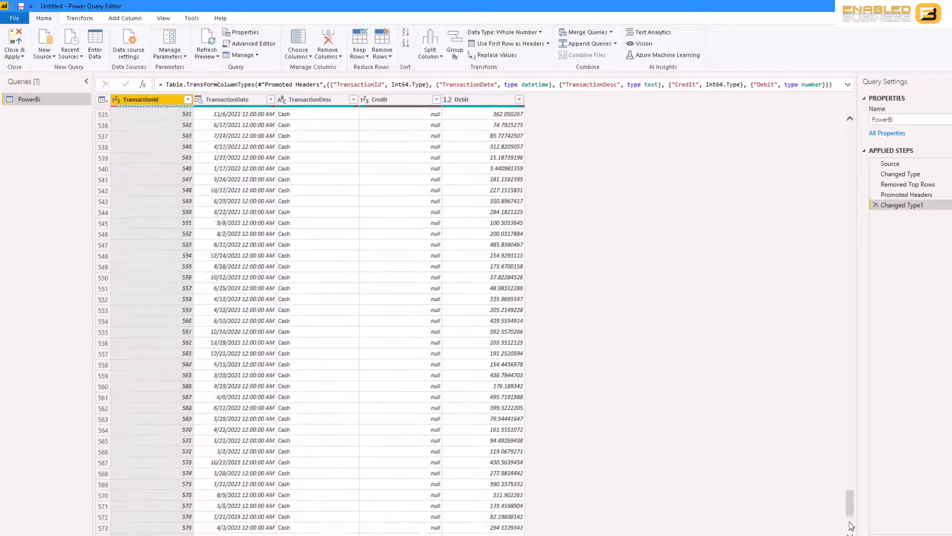
pyautogui.scroll(-20, 851, 525)
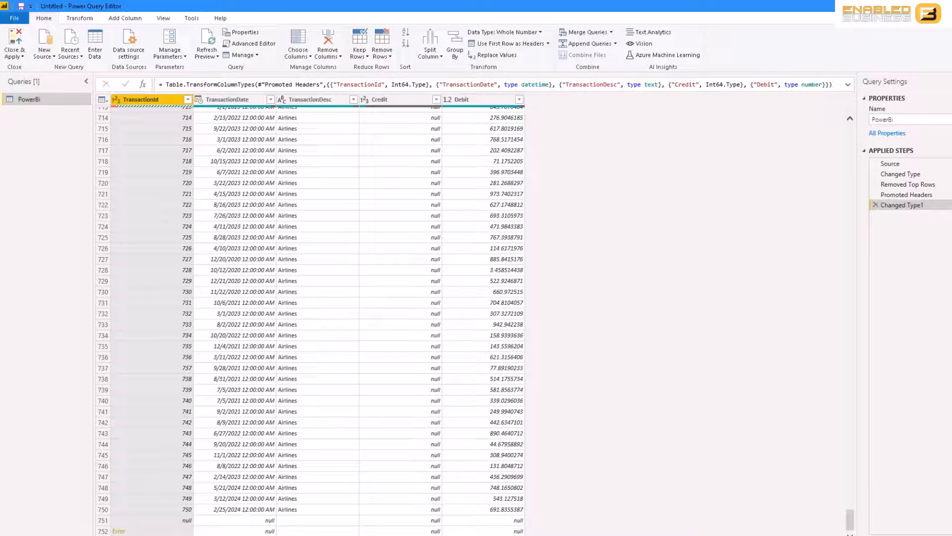
pyautogui.click(382, 61)
pyautogui.click(368, 79)
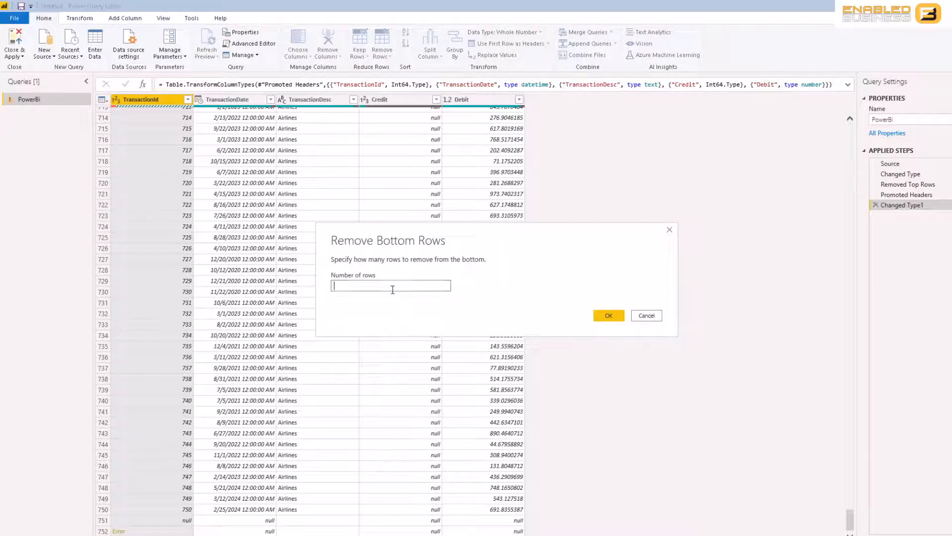
pyautogui.write('2')
pyautogui.click(606, 315)
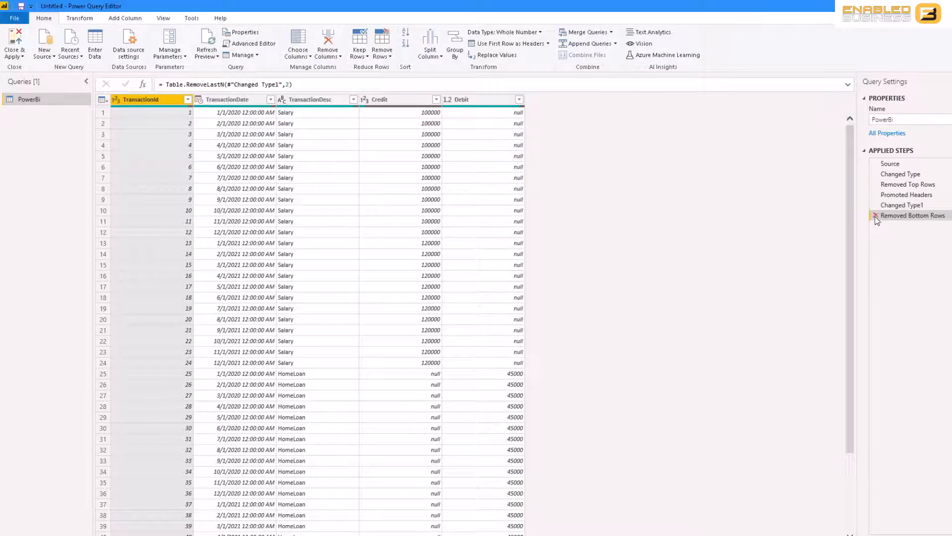
# Replace the null values in the Credit column of the PowerBi query with 0
pyautogui.scroll(-5, 538, 174)
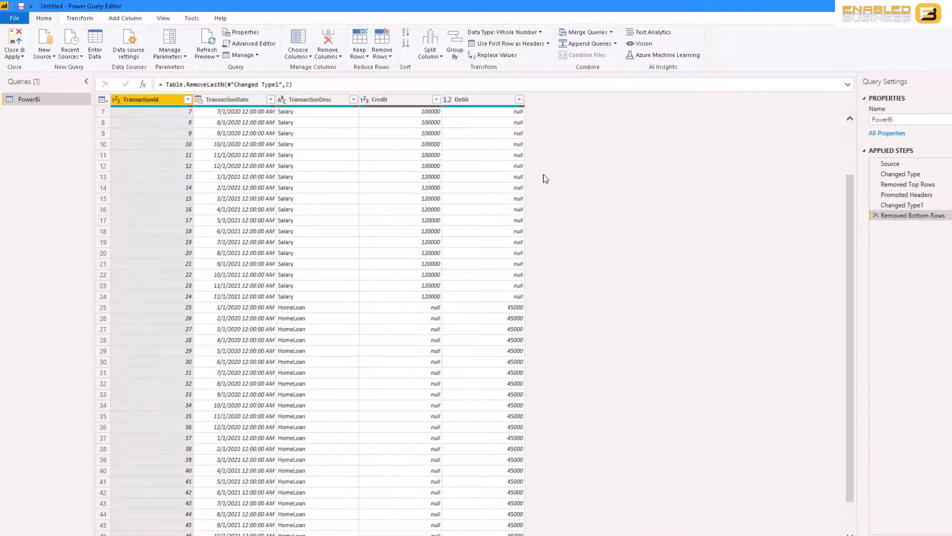
pyautogui.scroll(-10, 475, 315)
pyautogui.scroll(13, 429, 270)
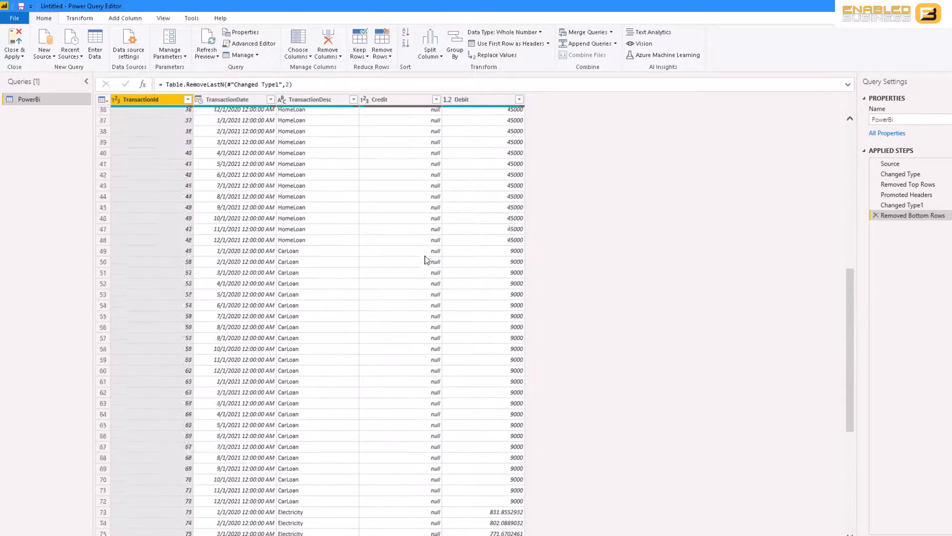
pyautogui.scroll(2, 455, 147)
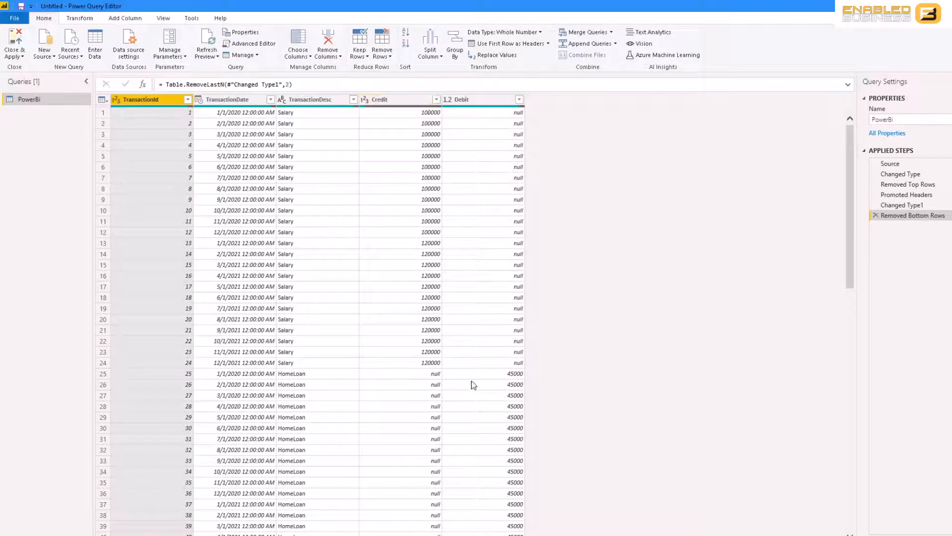
pyautogui.click(406, 99)
pyautogui.rightClick(406, 99)
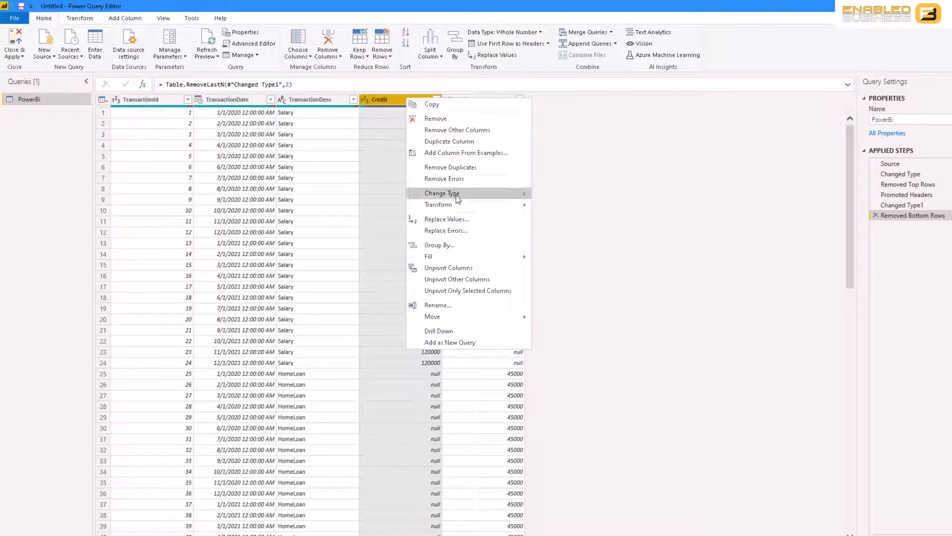
pyautogui.click(446, 220)
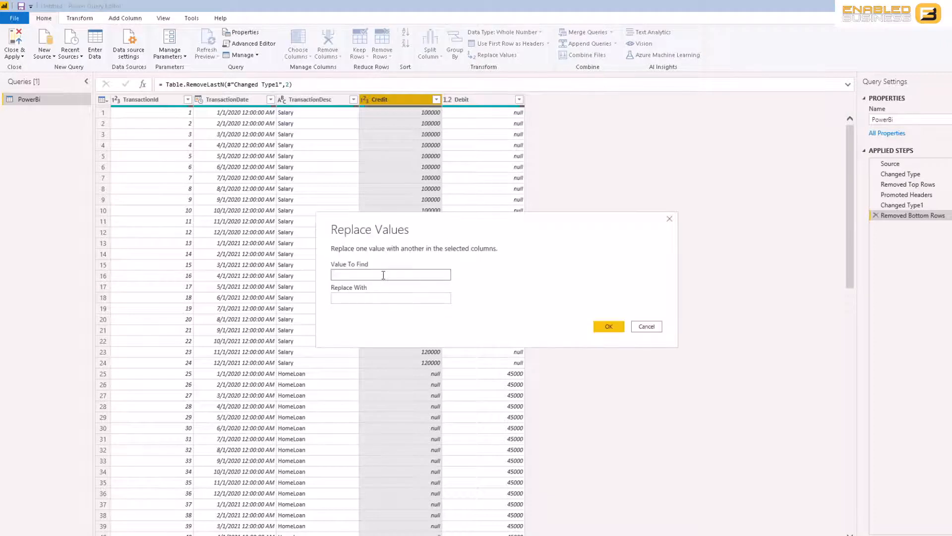
pyautogui.write('null')
pyautogui.press('Tab')
pyautogui.write('0')
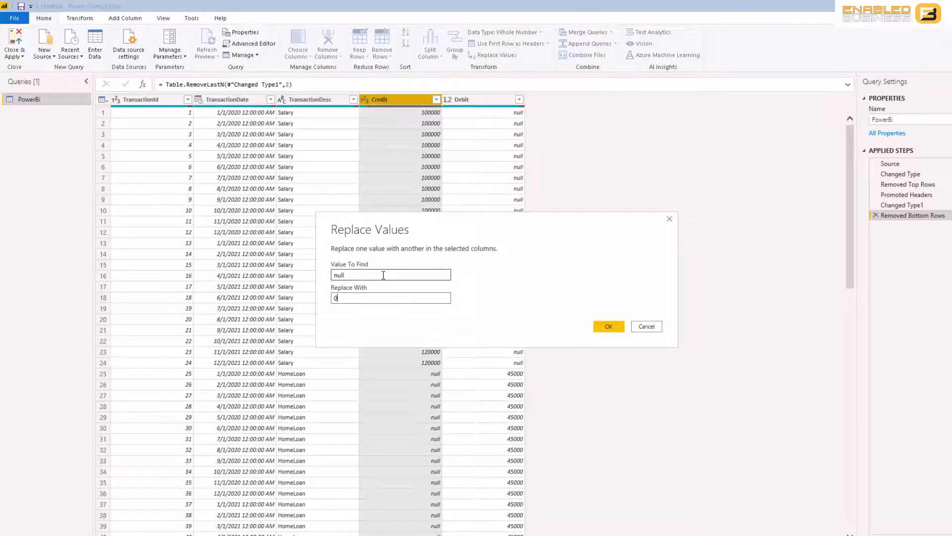
pyautogui.click(612, 330)
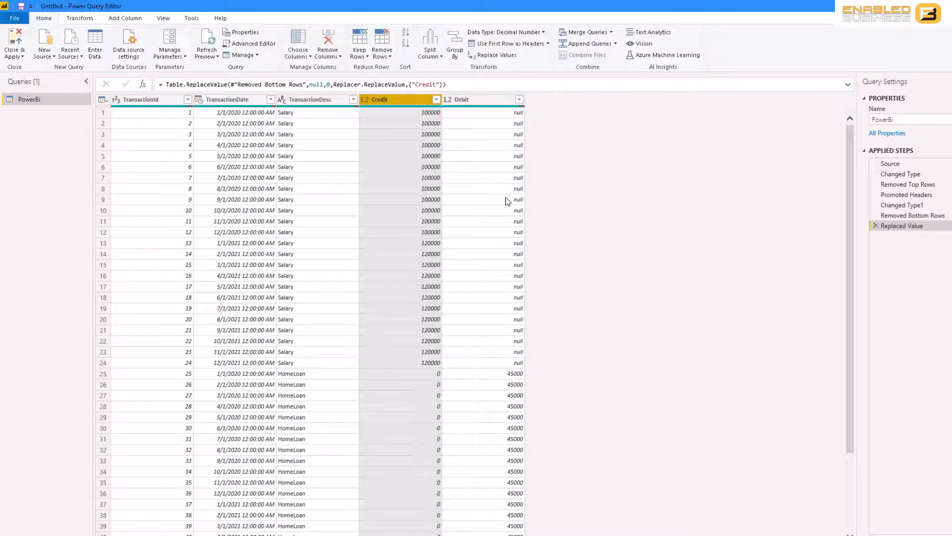
# Replace the null values in the Debit column of the PowerBi query with 0
pyautogui.click(484, 100)
pyautogui.rightClick(484, 100)
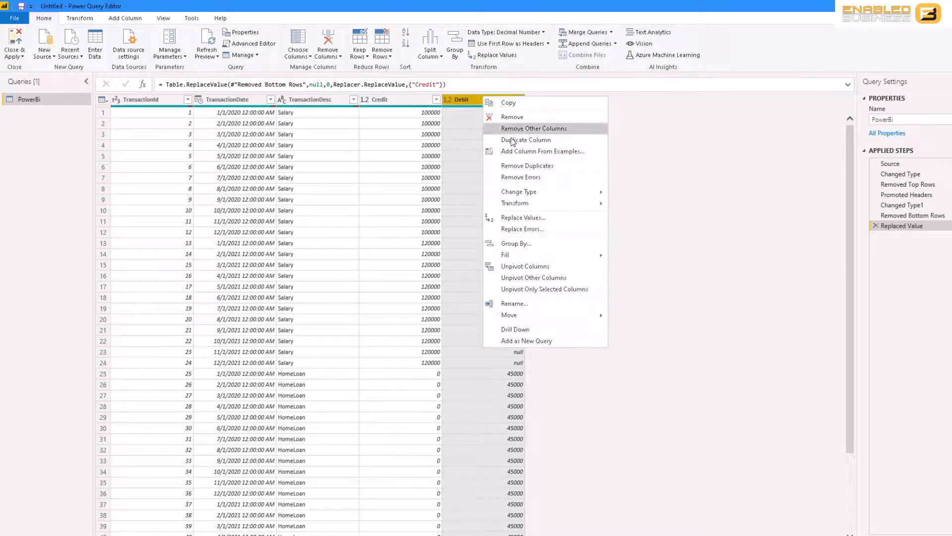
pyautogui.click(534, 219)
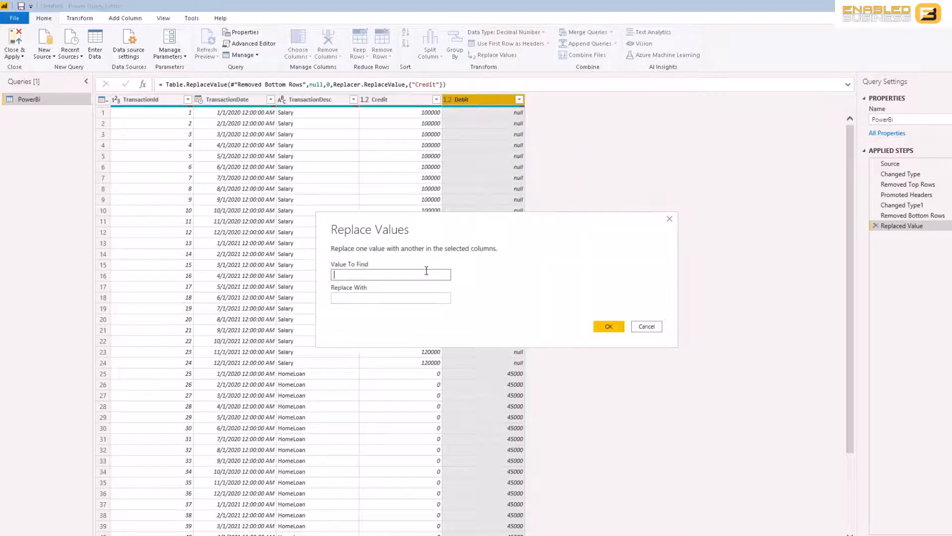
pyautogui.write('null')
pyautogui.press('Tab')
pyautogui.write('0')
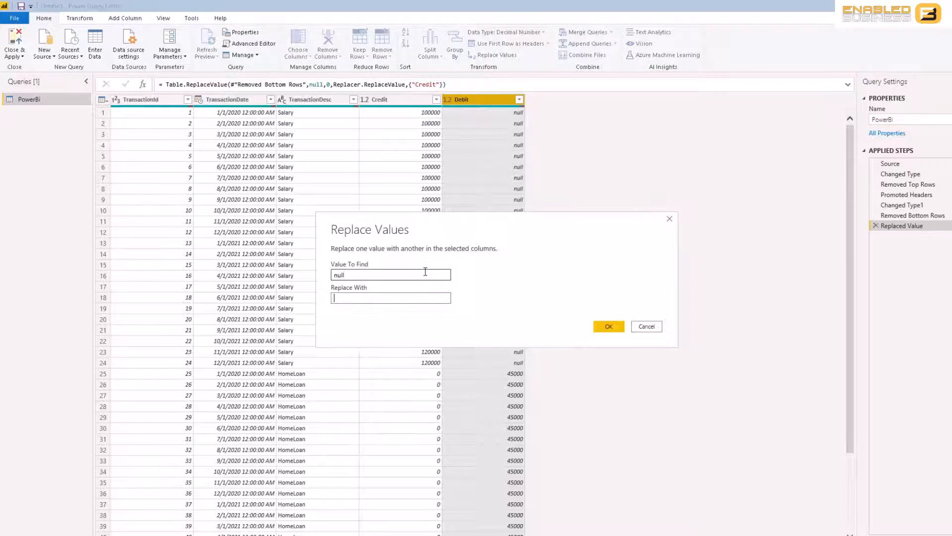
pyautogui.click(607, 326)
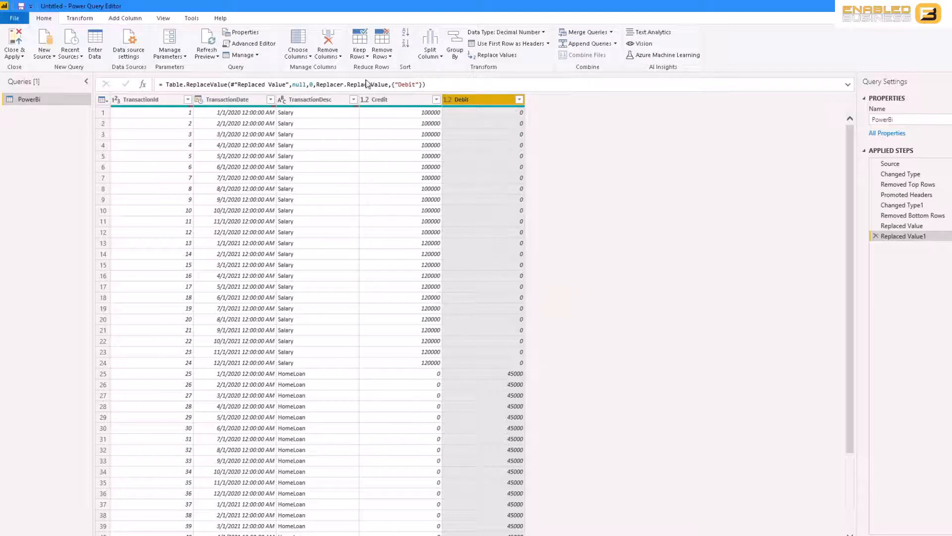
# Close Power Query Editor with the changes applied, and show the PowerBi table in Data view with the Credit column selected
pyautogui.click(16, 42)
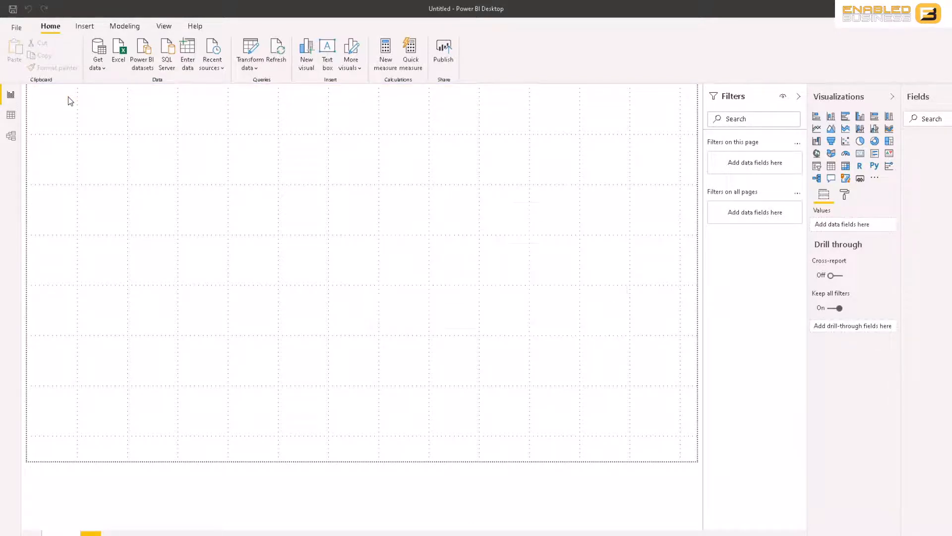
pyautogui.click(10, 114)
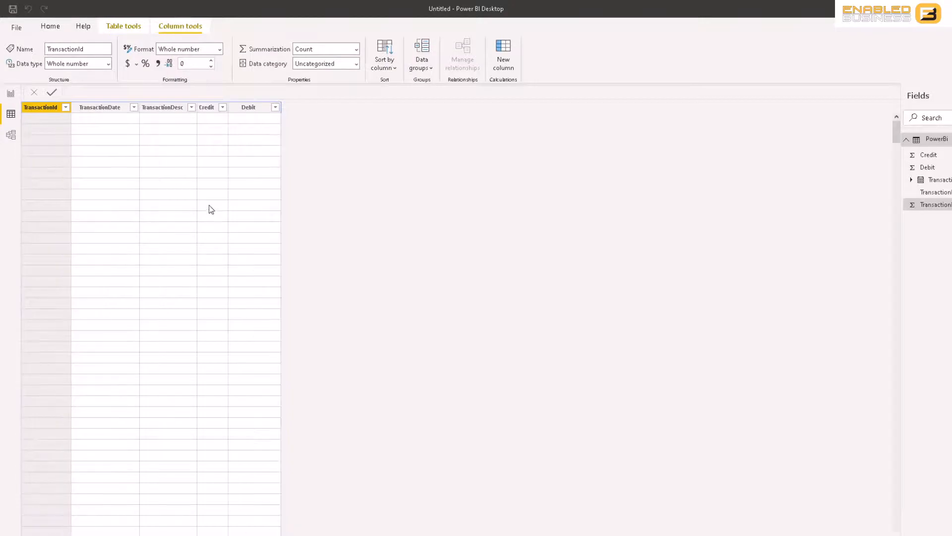
pyautogui.click(210, 112)
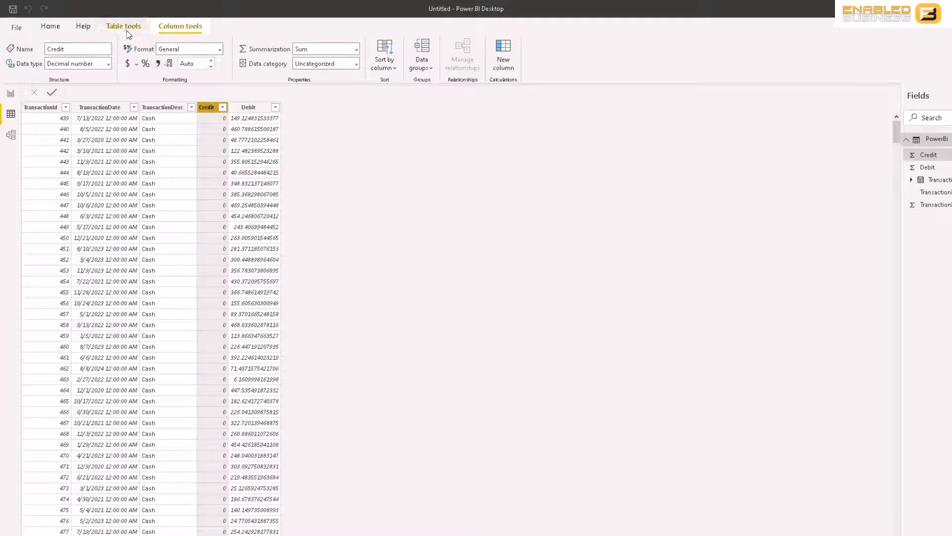
# Create an Addition quick measure with Sum of Credit as both the base value and the value to add
pyautogui.click(54, 28)
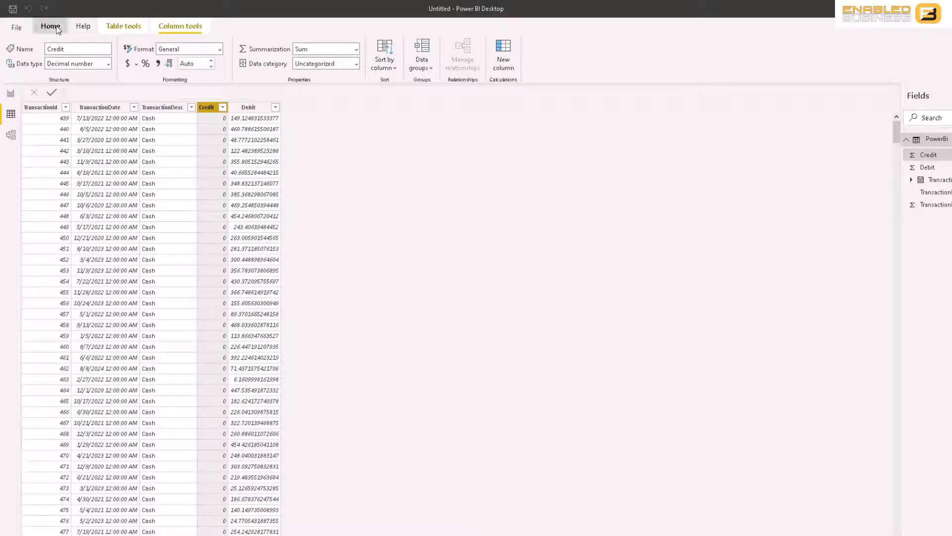
pyautogui.click(350, 68)
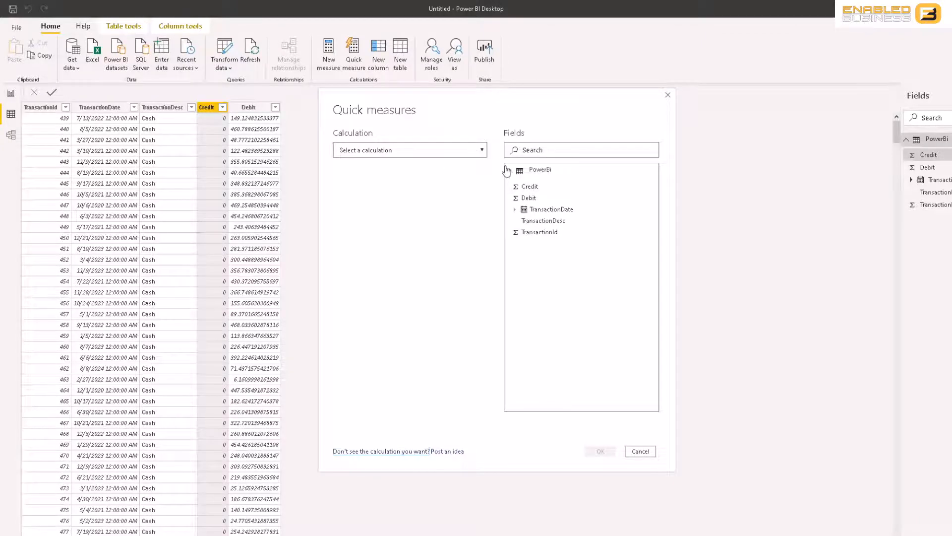
pyautogui.click(482, 153)
pyautogui.scroll(-5, 446, 238)
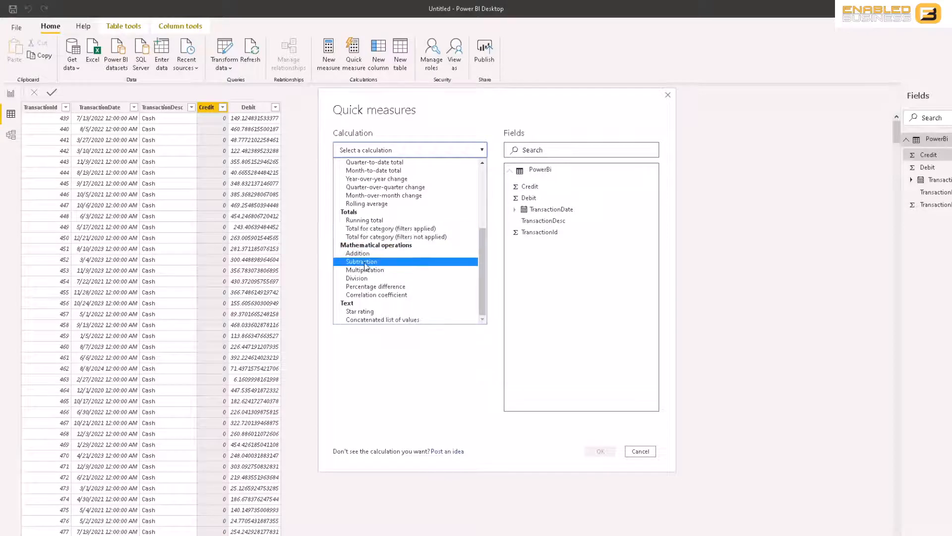
pyautogui.click(367, 254)
pyautogui.click(367, 200)
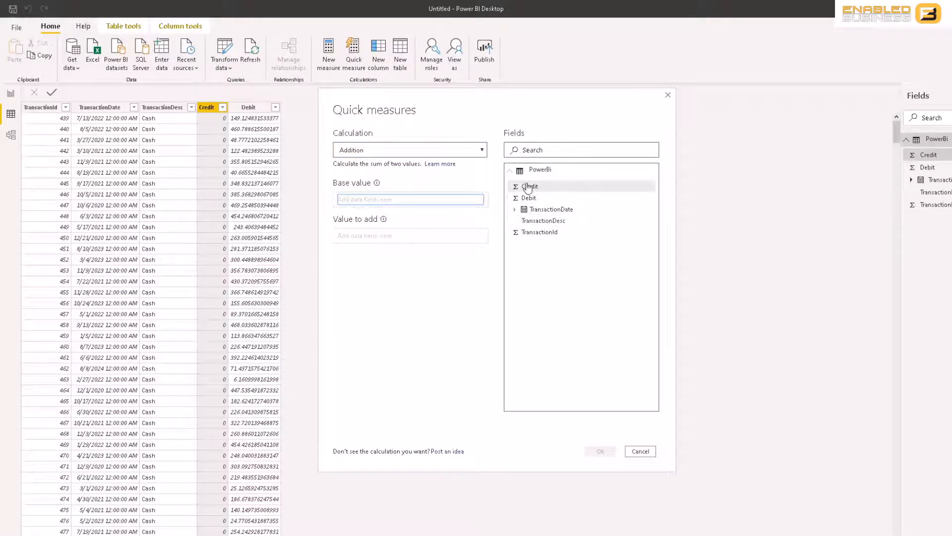
pyautogui.moveTo(537, 191); pyautogui.dragTo(359, 236)
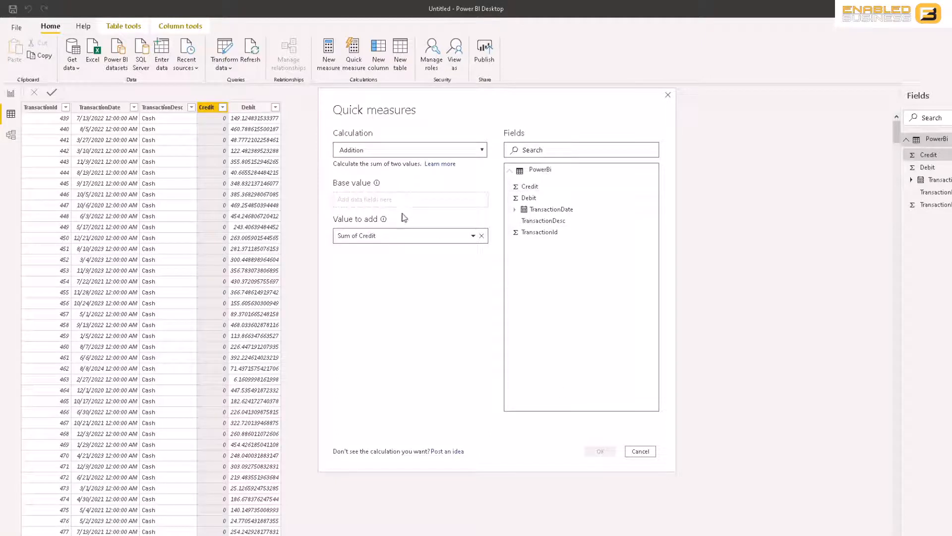
pyautogui.moveTo(525, 187); pyautogui.dragTo(400, 203)
pyautogui.click(601, 452)
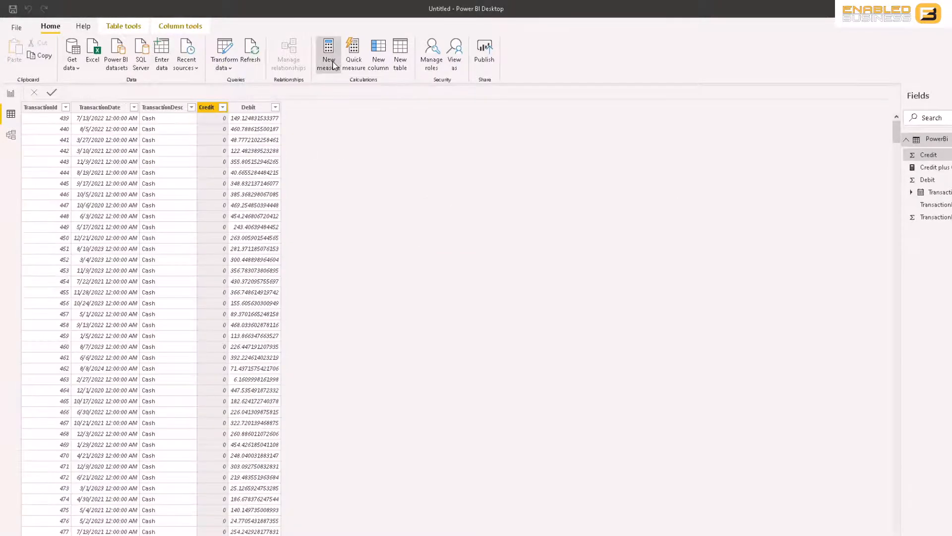
# Add a new measure to the PowerBi table and name it TotalDebits in its formula
pyautogui.click(326, 74)
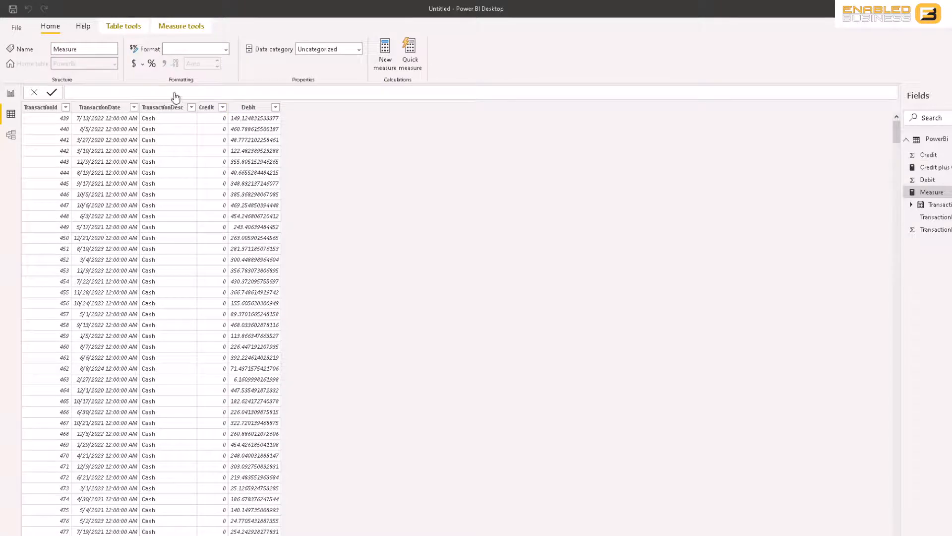
pyautogui.hotkey('shift', 'Right')
pyautogui.hotkey('shift', 'Right')
pyautogui.hotkey('shift', 'Right')
pyautogui.hotkey('shift', 'Right')
pyautogui.hotkey('shift', 'Right')
pyautogui.hotkey('shift', 'Right')
pyautogui.hotkey('shift', 'Right')
pyautogui.write('Debits')
pyautogui.press('Home')
pyautogui.write('Total')
pyautogui.press('End')
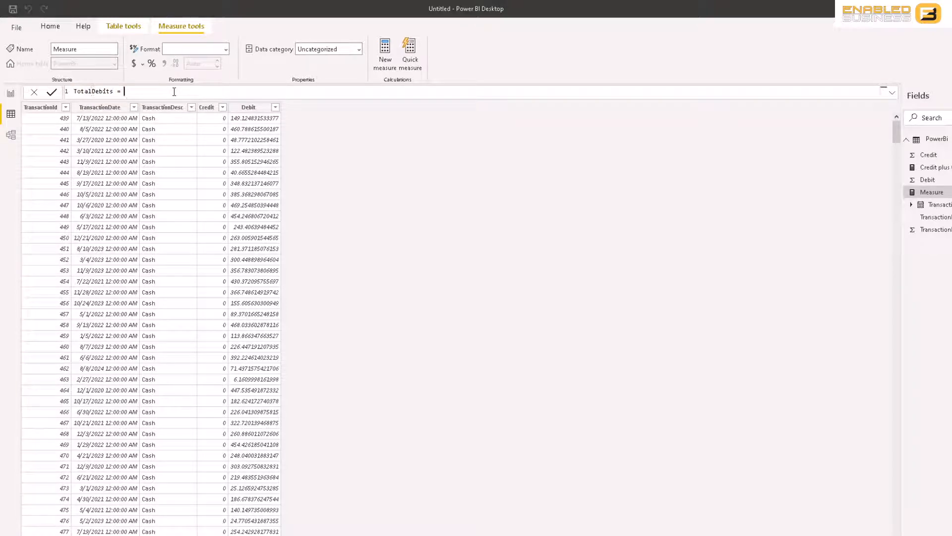
# Define the TotalDebits measure as sum(PowerBi[Debit]) and commit the formula
pyautogui.write('sum(de')
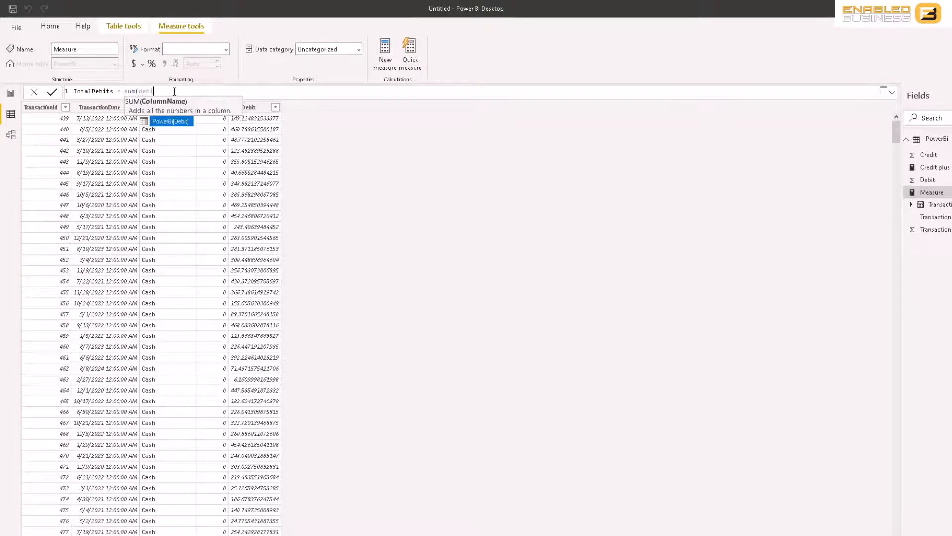
pyautogui.write('bi')
pyautogui.press('Tab')
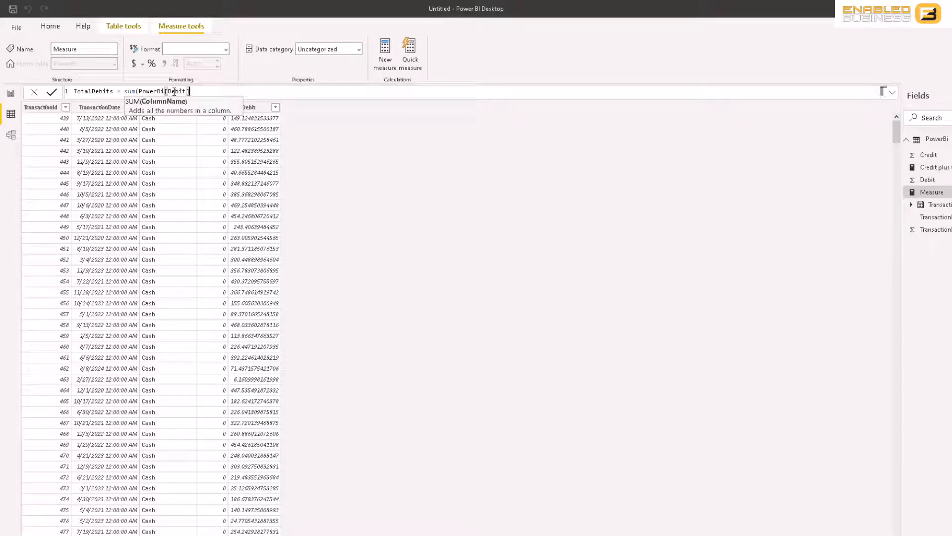
pyautogui.write(')')
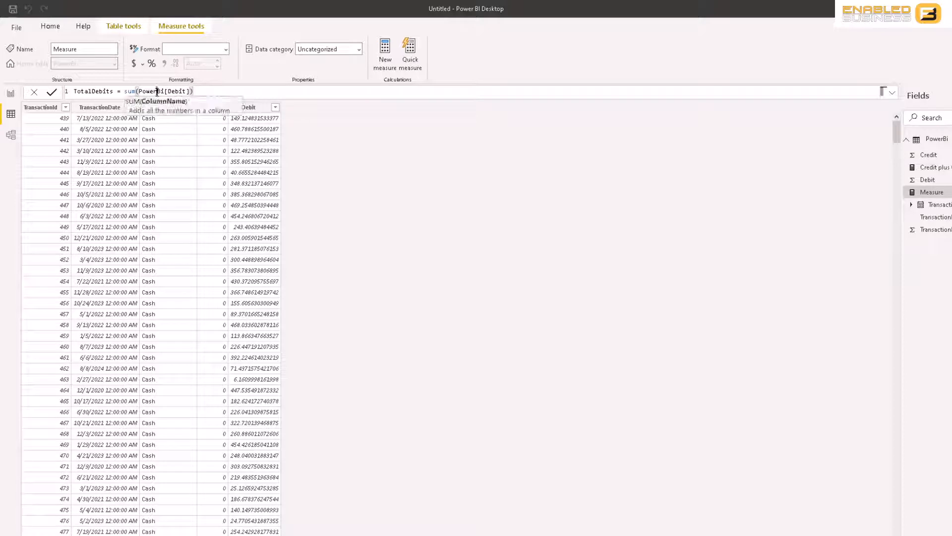
pyautogui.doubleClick(158, 92)
pyautogui.doubleClick(174, 91)
pyautogui.click(200, 91)
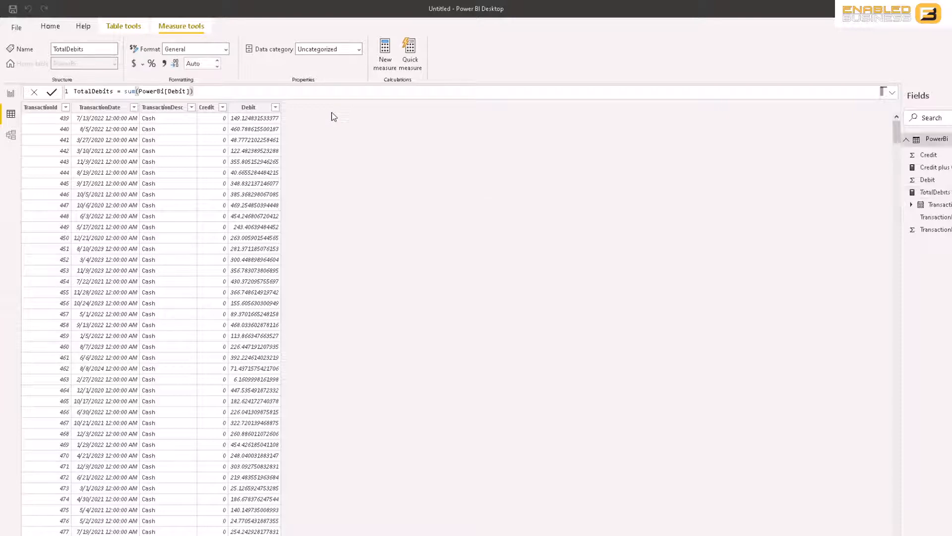
# Remove the second term, + SUM('PowerBi'[Credit]), from the Credit plus Credit measure's formula
pyautogui.click(932, 168)
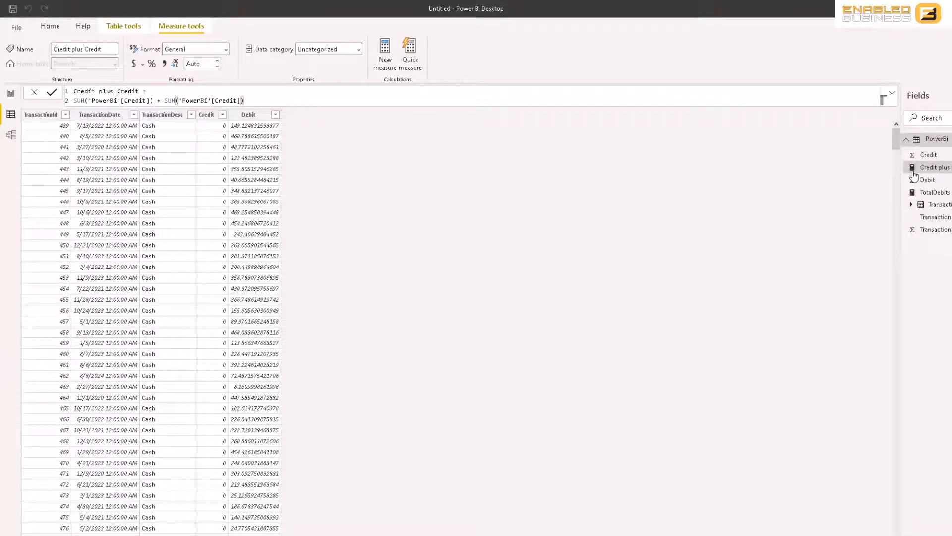
pyautogui.click(153, 99)
pyautogui.hotkey('shift', 'End')
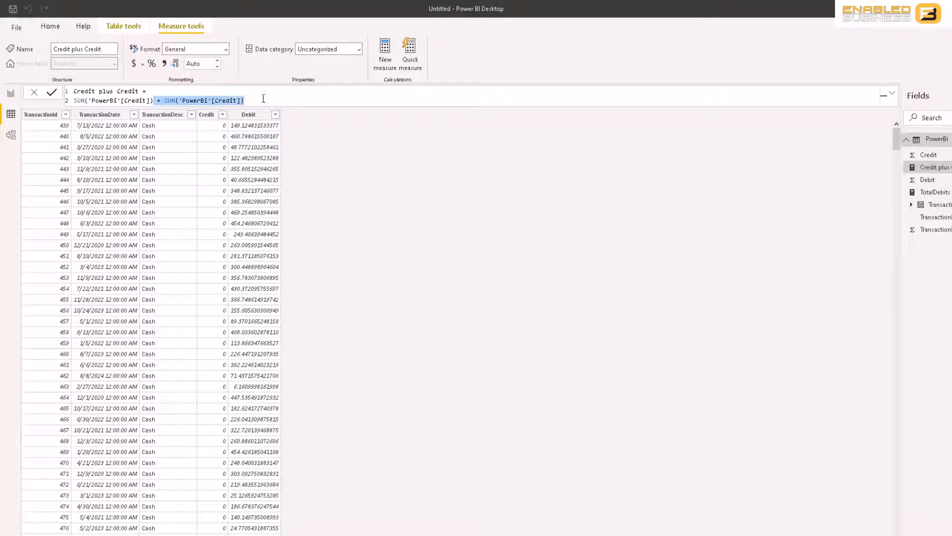
pyautogui.press('Delete')
# Rename the credit measure TotalCredit, keep its formula SUM('PowerBi'[Credit]) on one line, and check the TotalDebits formula
pyautogui.press('Up')
pyautogui.hotkey('shift', 'Left')
pyautogui.hotkey('shift', 'Left')
pyautogui.hotkey('shift', 'Left')
pyautogui.hotkey('shift', 'Left')
pyautogui.hotkey('shift', 'Left')
pyautogui.hotkey('shift', 'Left')
pyautogui.hotkey('shift', 'Left')
pyautogui.hotkey('shift', 'Left')
pyautogui.hotkey('shift', 'Left')
pyautogui.hotkey('shift', 'Left')
pyautogui.hotkey('shift', 'Left')
pyautogui.press('BackSpace')
pyautogui.press('BackSpace')
pyautogui.press('Home')
pyautogui.write('Total')
pyautogui.press('Delete')
pyautogui.press('End')
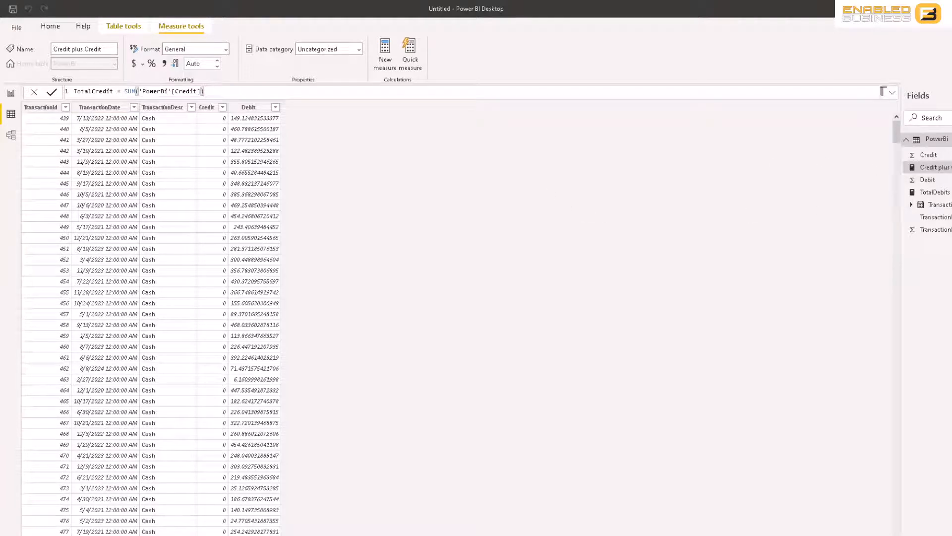
pyautogui.click(180, 92)
pyautogui.click(926, 194)
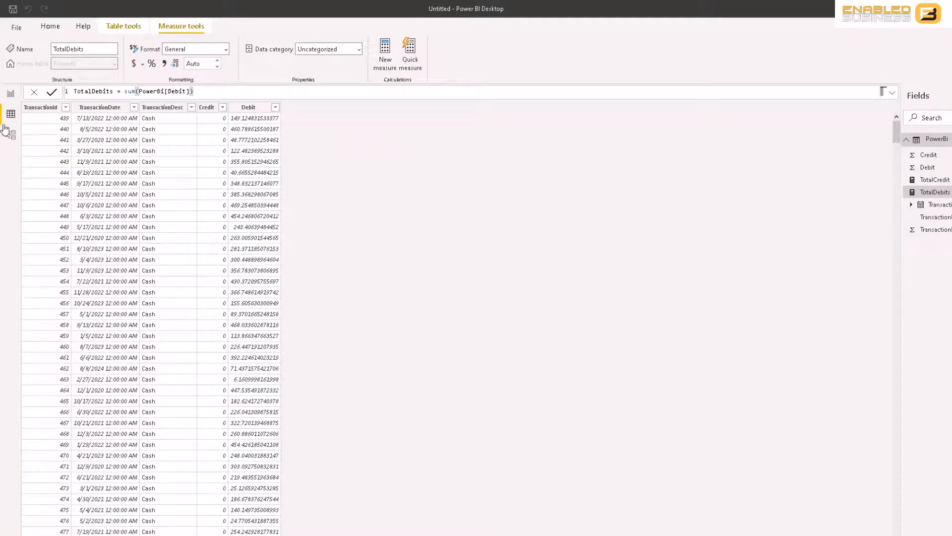
# In Report view, add a pie chart of TotalCredit and TotalDebits, and reduce its height in the page's upper corner
pyautogui.click(10, 94)
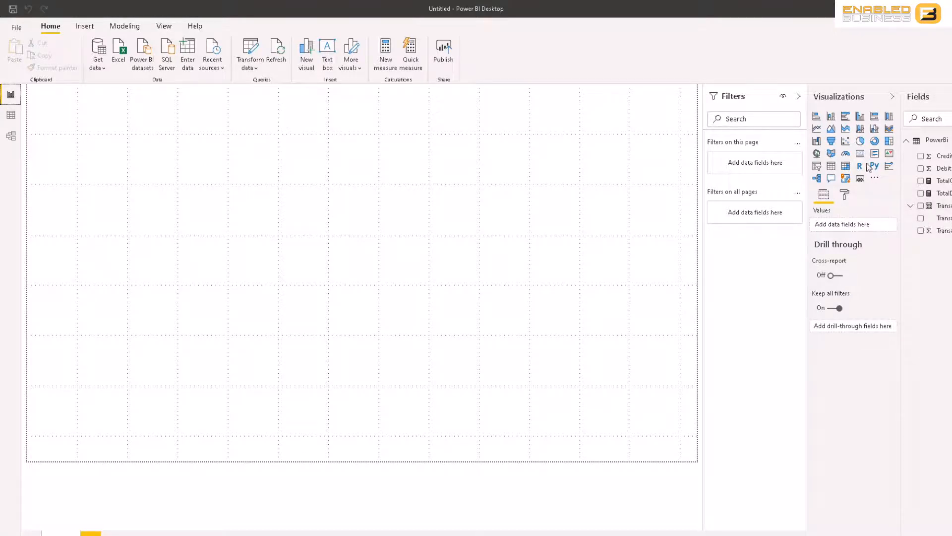
pyautogui.click(921, 193)
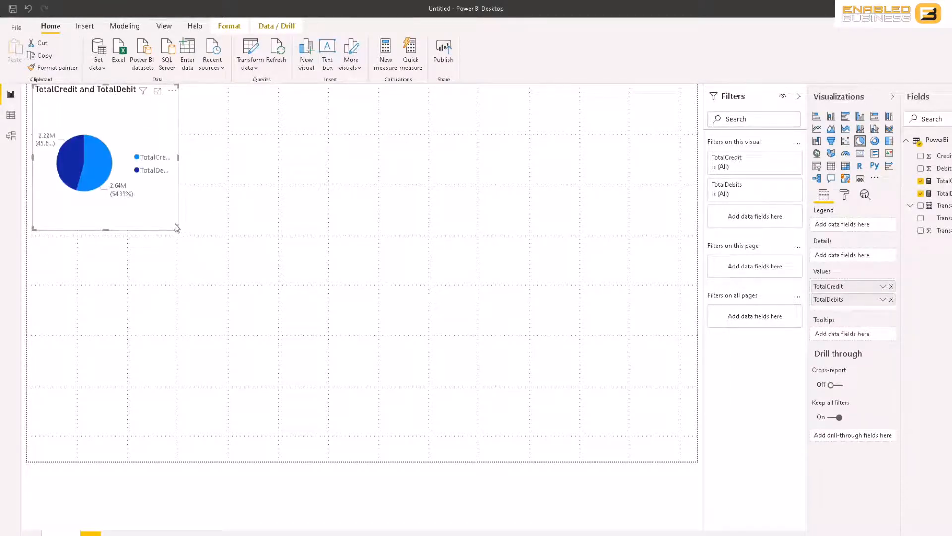
pyautogui.moveTo(176, 228); pyautogui.dragTo(173, 180)
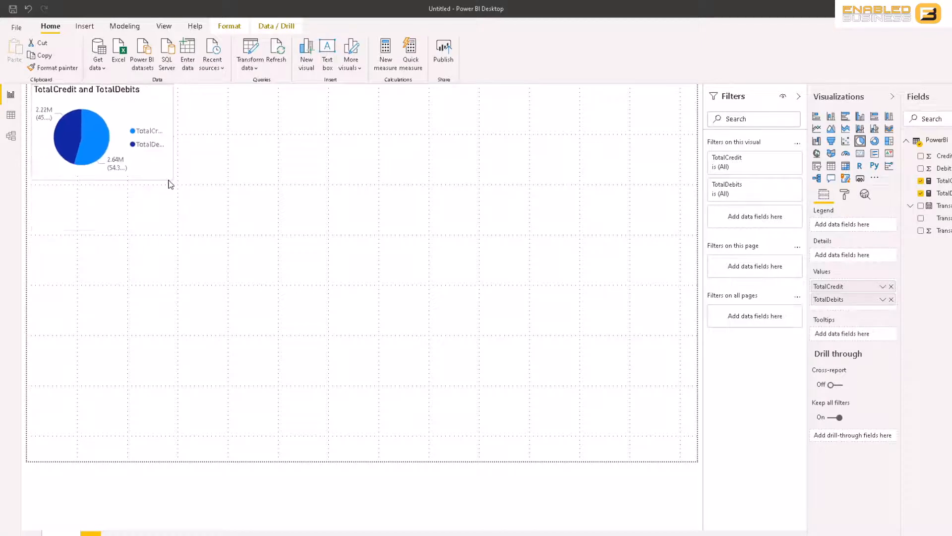
# Change the pie chart's title text to "Total Breakup"
pyautogui.click(845, 194)
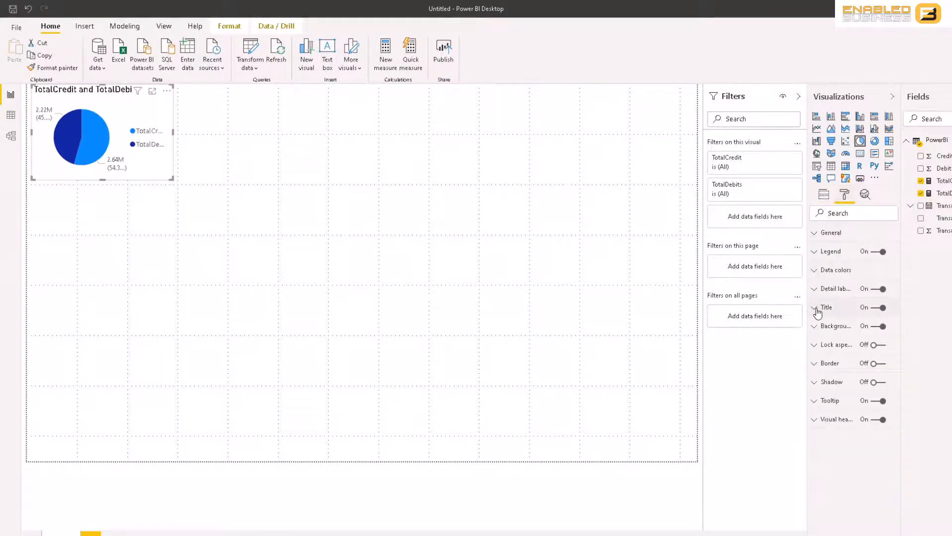
pyautogui.click(843, 314)
pyautogui.click(851, 340)
pyautogui.hotkey('ctrl', 'a')
pyautogui.press('Delete')
pyautogui.write('Total Br')
pyautogui.write('akup')
pyautogui.press('BackSpace')
pyautogui.press('BackSpace')
pyautogui.press('BackSpace')
pyautogui.press('BackSpace')
pyautogui.write('ea')
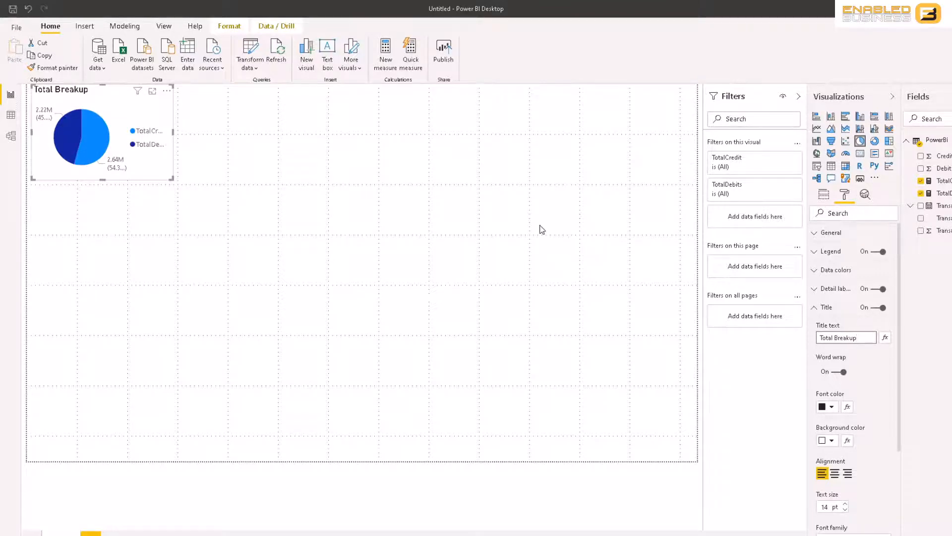
# Open a File Explorer window on This PC and move it clear of the report
pyautogui.click(333, 133)
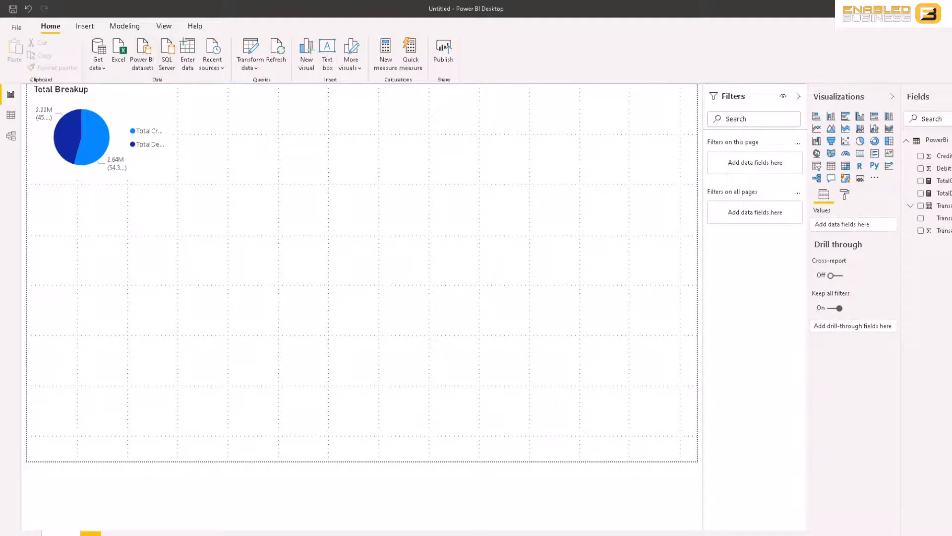
pyautogui.press('super+e')
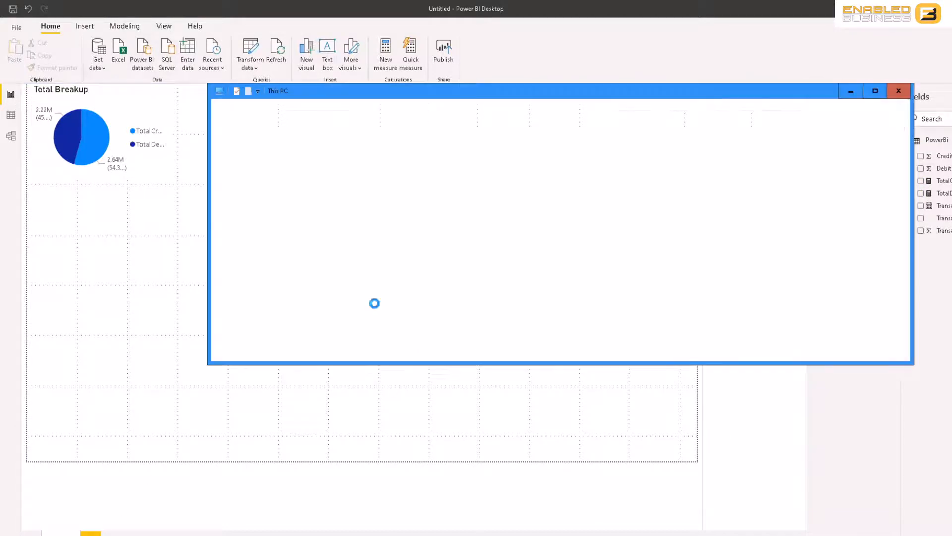
pyautogui.moveTo(554, 94); pyautogui.dragTo(364, 534)
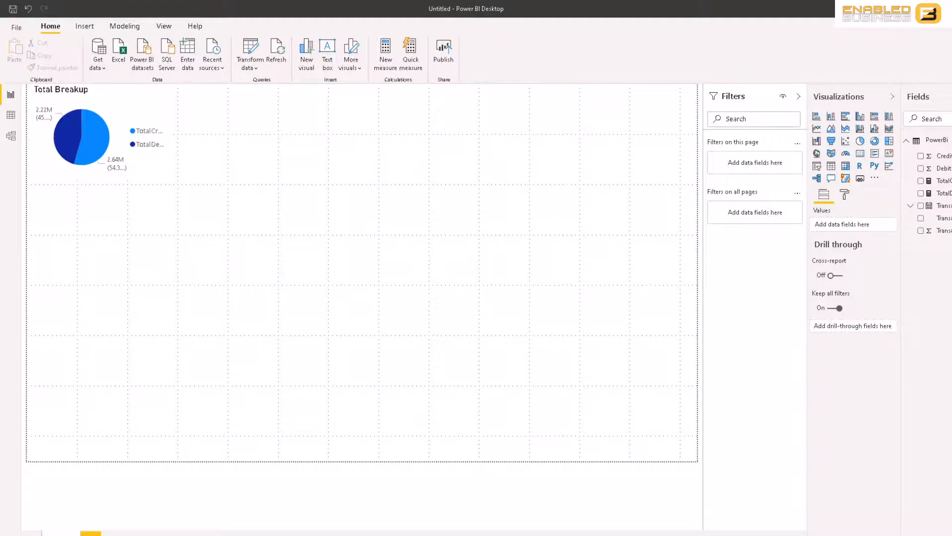
pyautogui.moveTo(327, 535); pyautogui.dragTo(398, 106)
pyautogui.doubleClick(398, 106)
# Apply a dark built-in theme to the report and move the Total Breakup pie chart slightly down the page
pyautogui.click(165, 27)
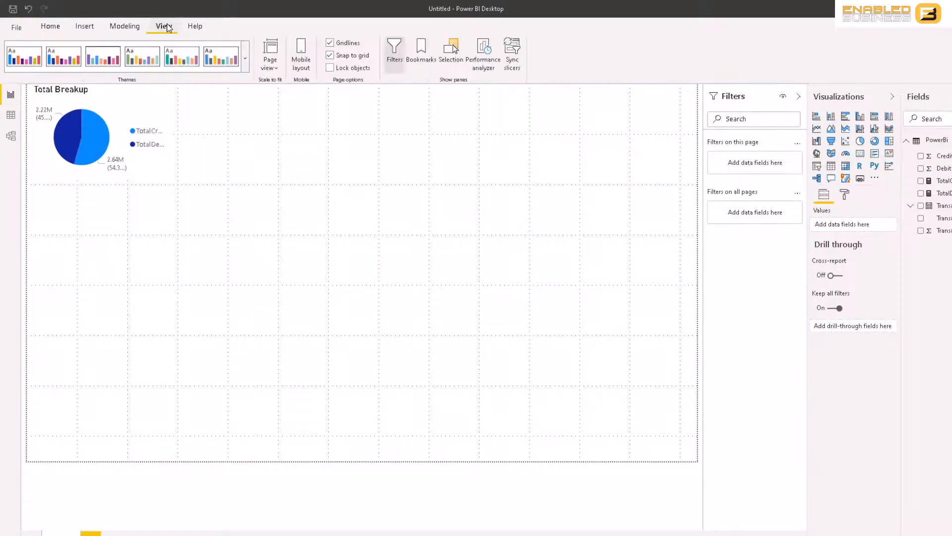
pyautogui.click(246, 60)
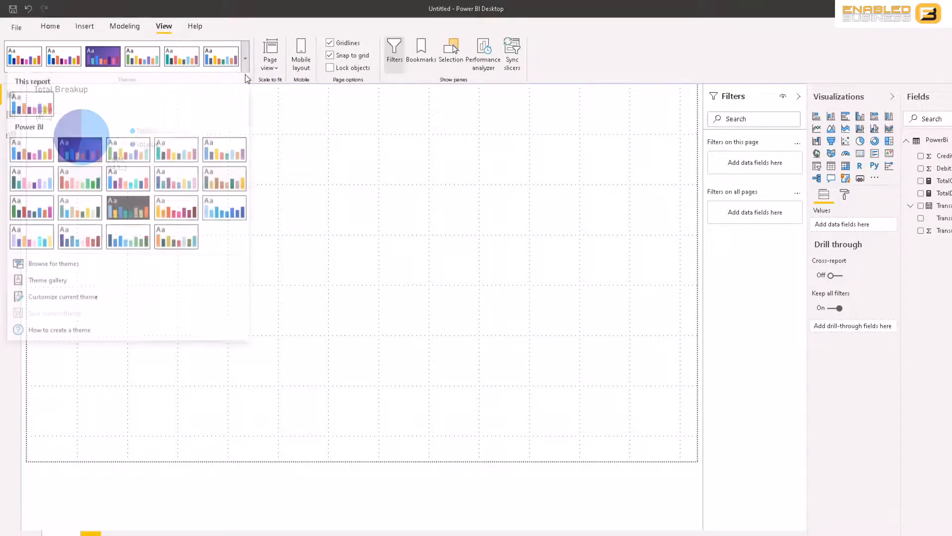
pyautogui.click(148, 212)
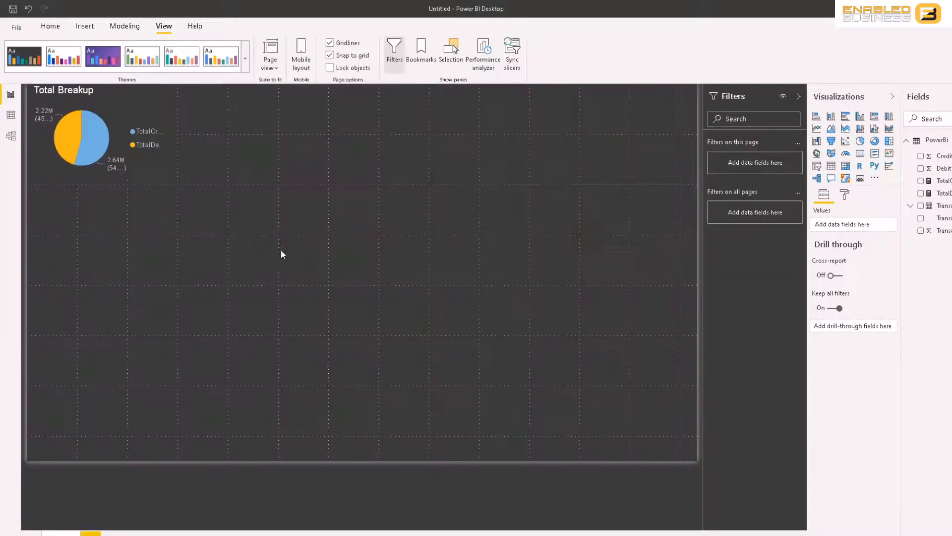
pyautogui.moveTo(151, 128)
pyautogui.mouseDown()
pyautogui.moveTo(146, 172)
pyautogui.moveTo(138, 137)
pyautogui.mouseUp()
pyautogui.click(262, 229)
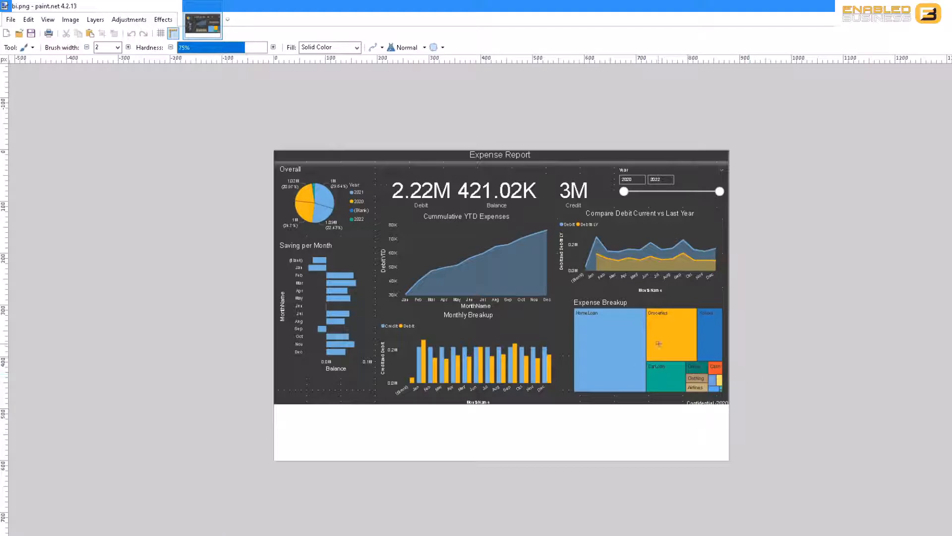
# Switch to Power BI Desktop and add a treemap of TotalDebits by TransactionDesc, enlarged and placed in the page's lower-right corner
pyautogui.hotkey('alt', 'Tab')
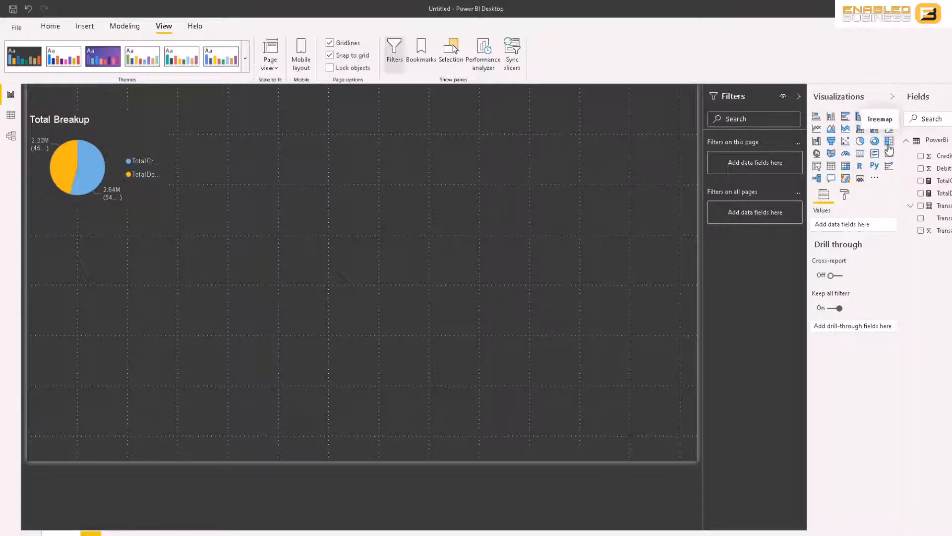
pyautogui.click(889, 150)
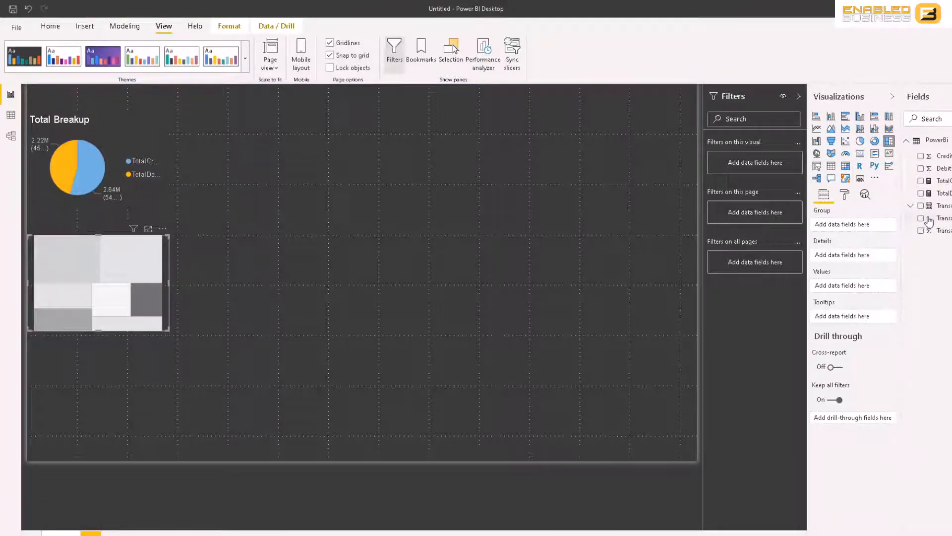
pyautogui.click(892, 97)
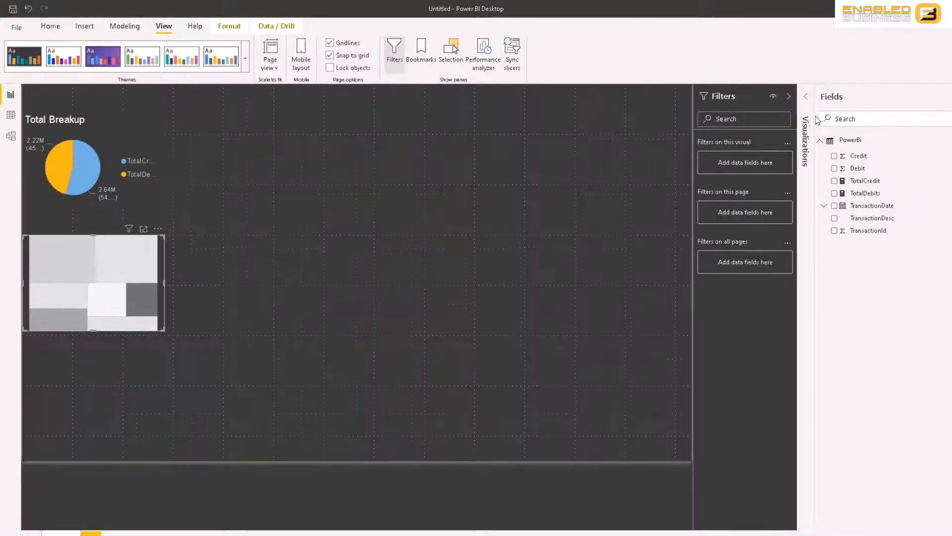
pyautogui.click(834, 219)
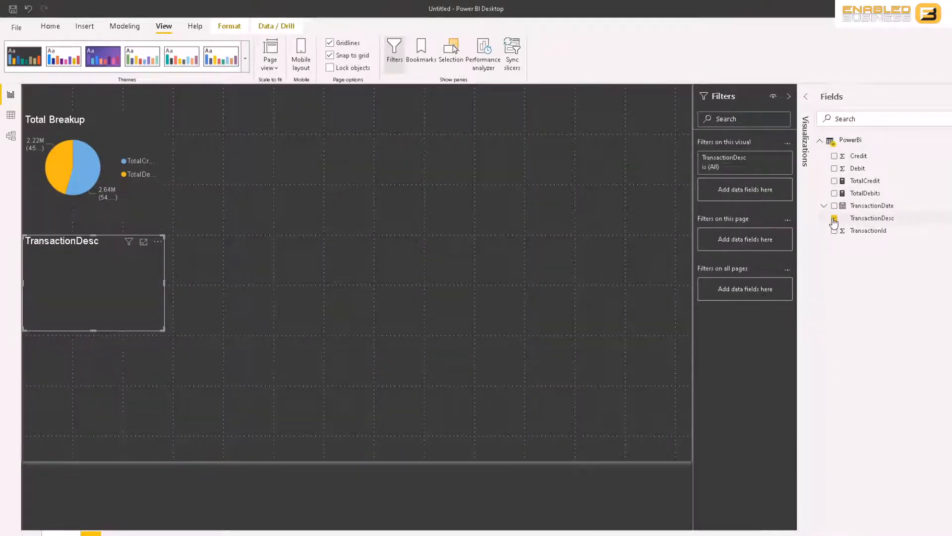
pyautogui.click(835, 193)
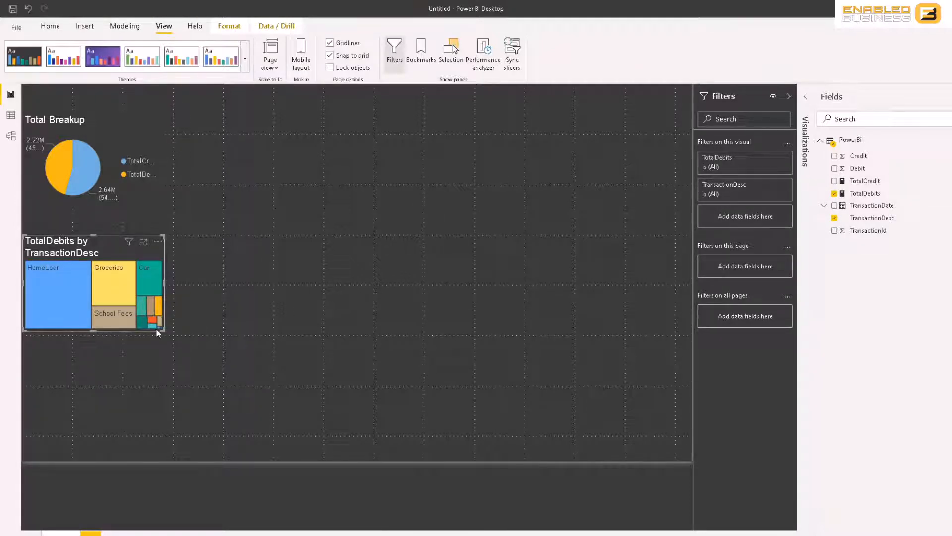
pyautogui.moveTo(166, 329); pyautogui.dragTo(269, 359)
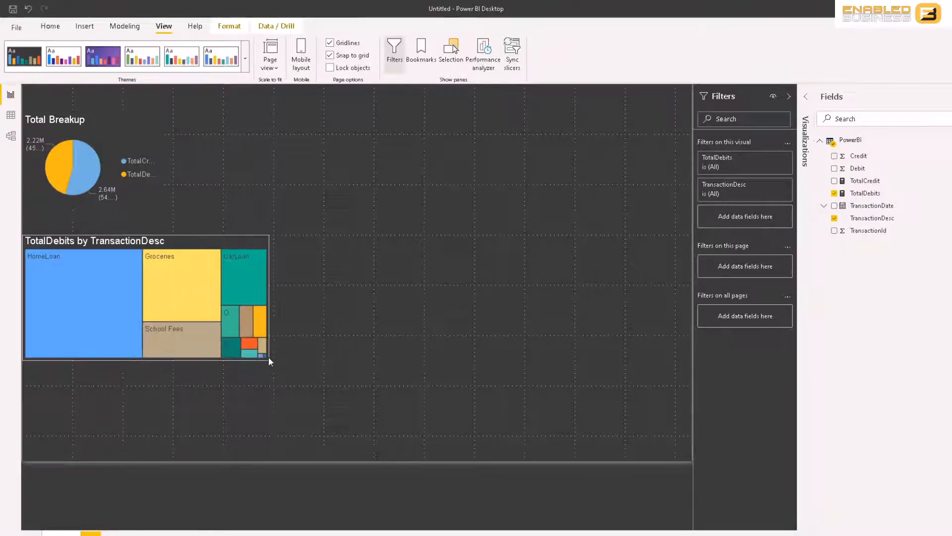
pyautogui.moveTo(214, 241); pyautogui.dragTo(642, 334)
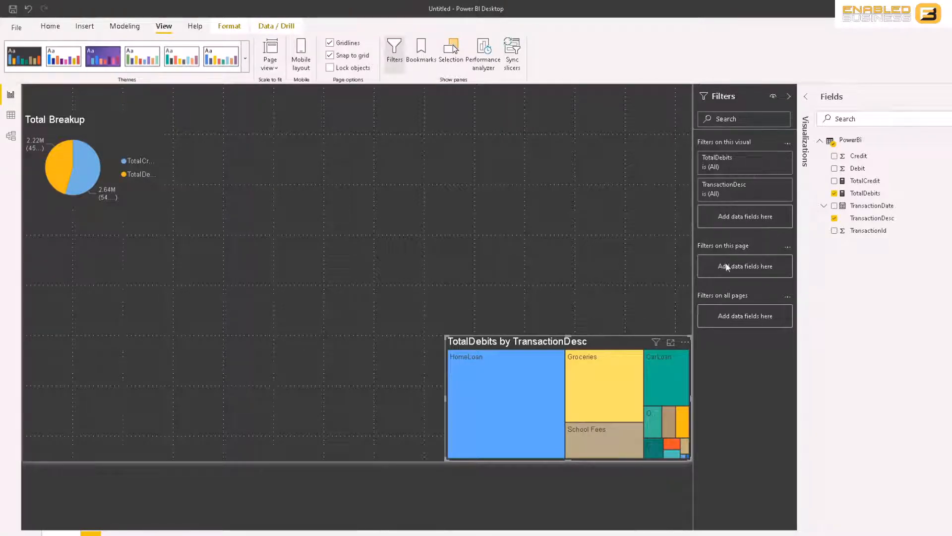
# Change the treemap's title text to "Breakup by Desc"
pyautogui.click(806, 96)
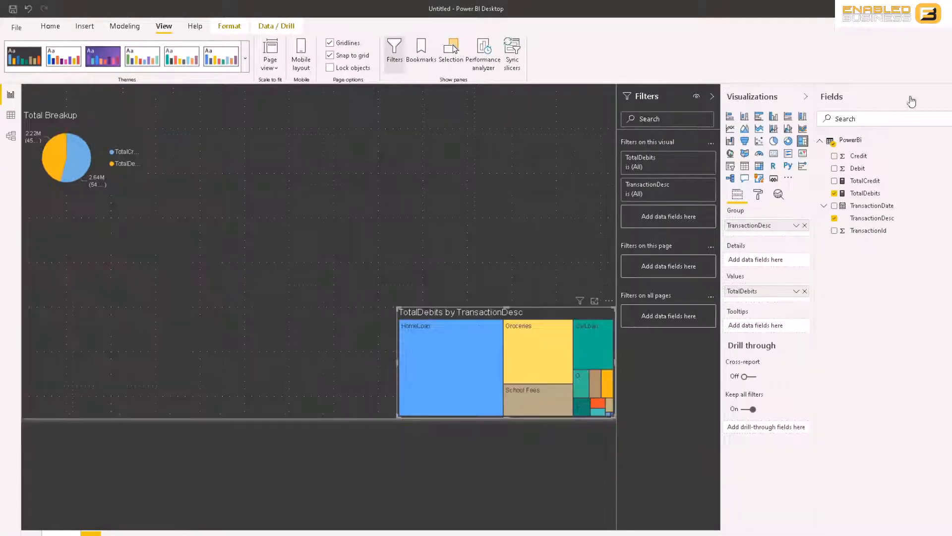
pyautogui.click(758, 196)
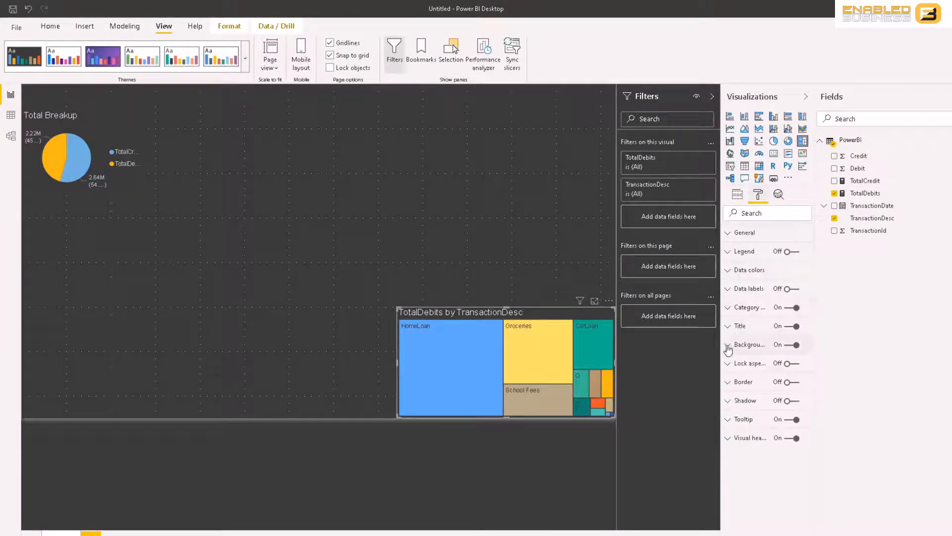
pyautogui.click(728, 326)
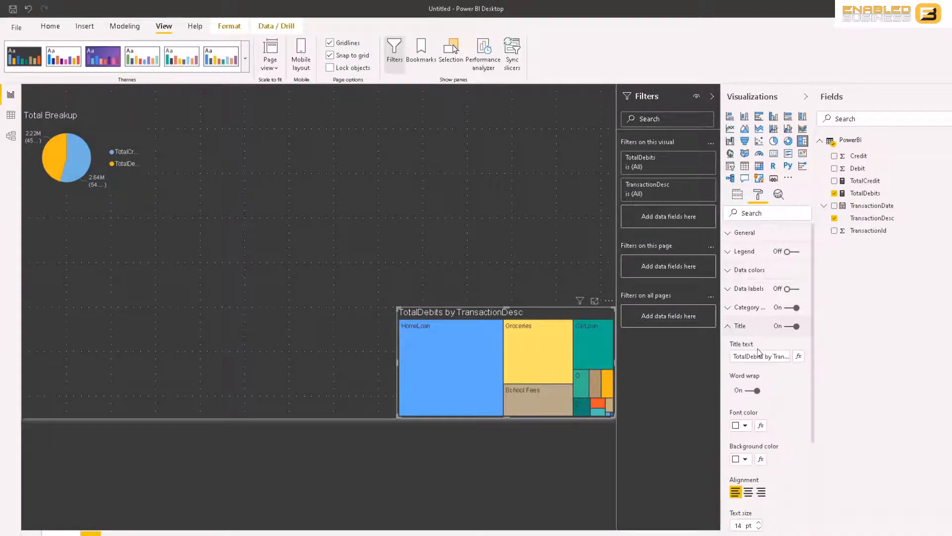
pyautogui.click(758, 356)
pyautogui.write('Breakup by')
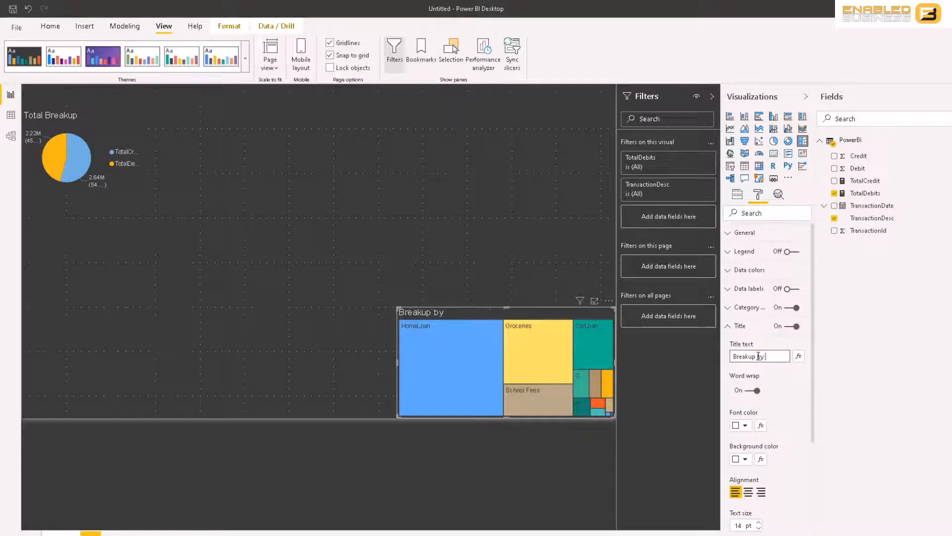
pyautogui.write(' Desc')
pyautogui.click(512, 242)
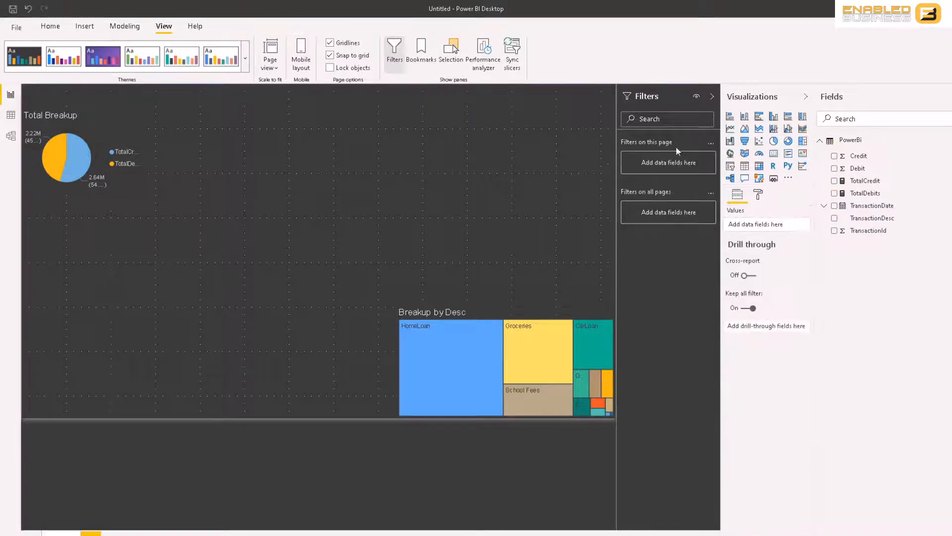
# Add a card showing TotalCredit and place it beside the Total Breakup pie chart
pyautogui.click(773, 154)
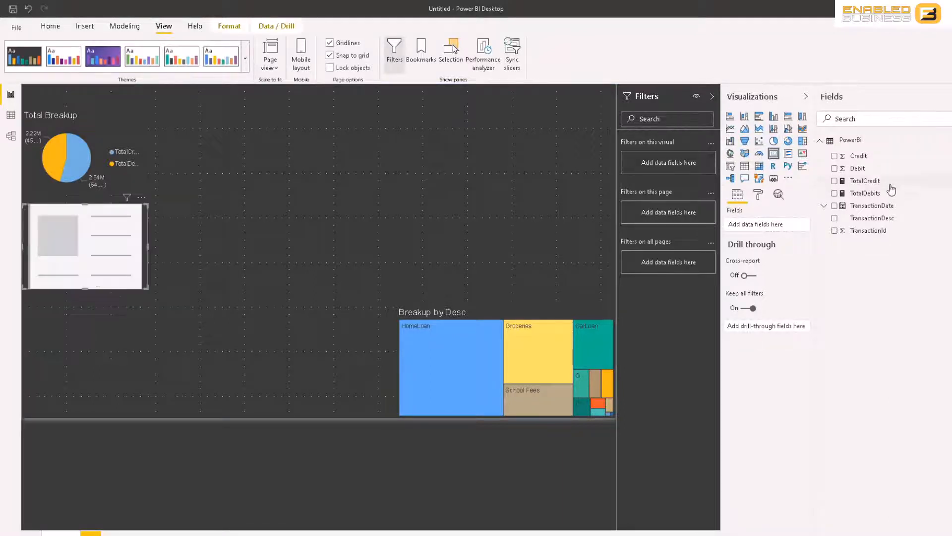
pyautogui.click(835, 182)
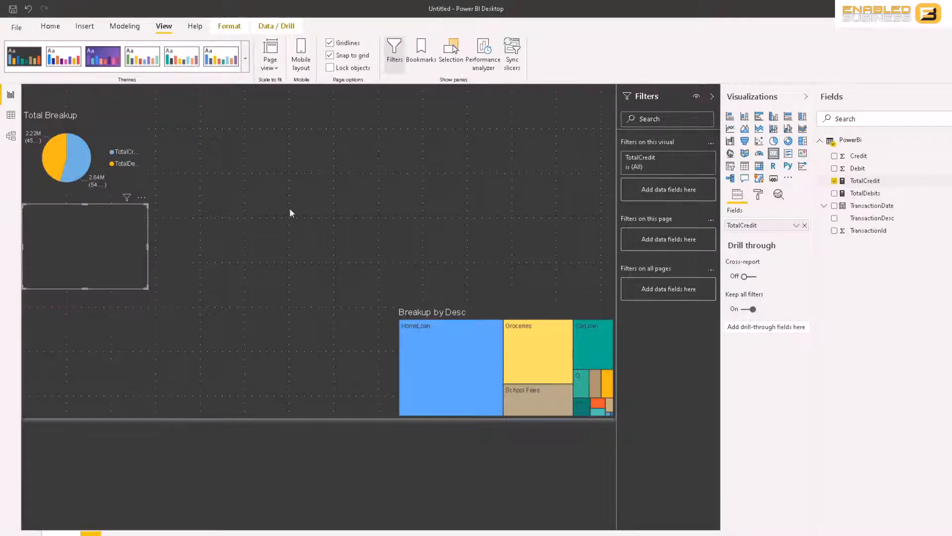
pyautogui.moveTo(144, 279); pyautogui.dragTo(263, 187)
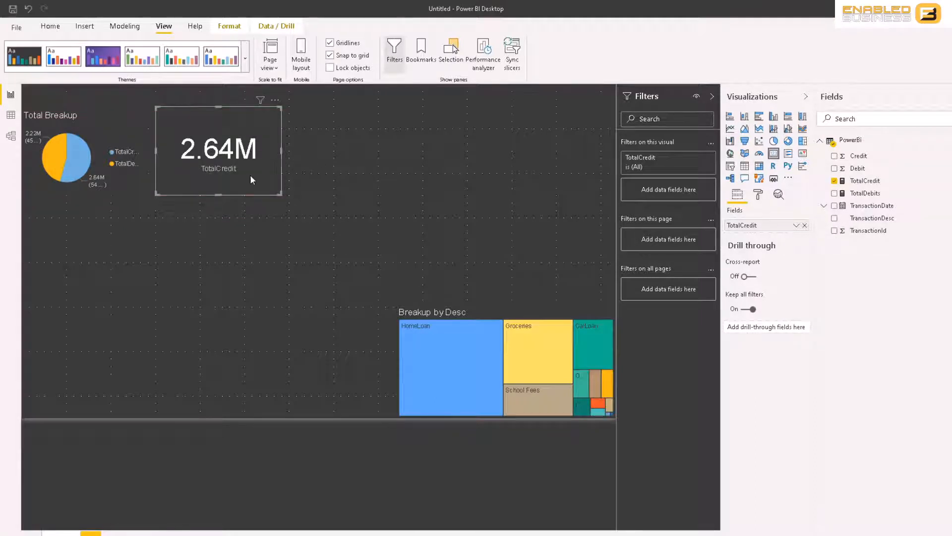
# Duplicate the TotalCredit card, place the copy directly to its right, and replace its field with TotalDebits
pyautogui.hotkey('ctrl', 'c')
pyautogui.hotkey('ctrl', 'v')
pyautogui.moveTo(392, 183); pyautogui.dragTo(390, 181)
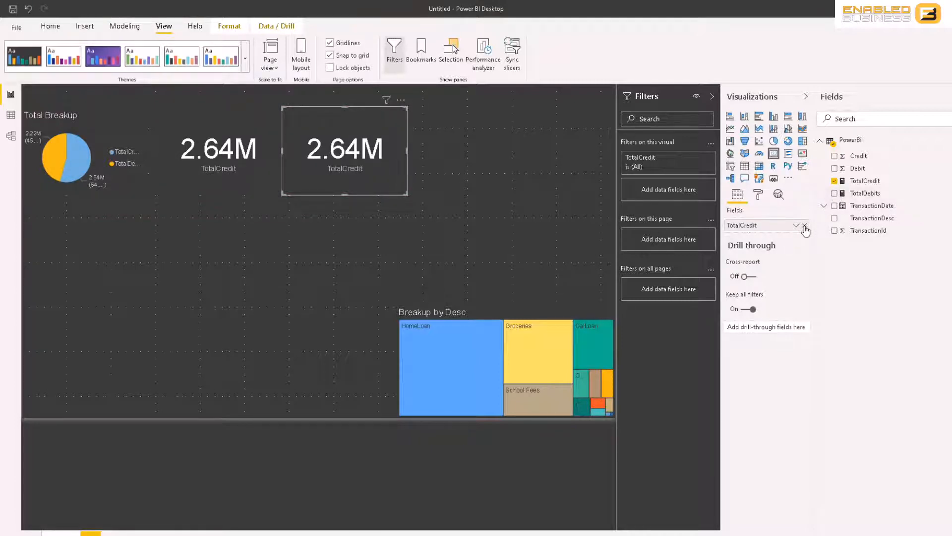
pyautogui.click(805, 226)
pyautogui.click(834, 194)
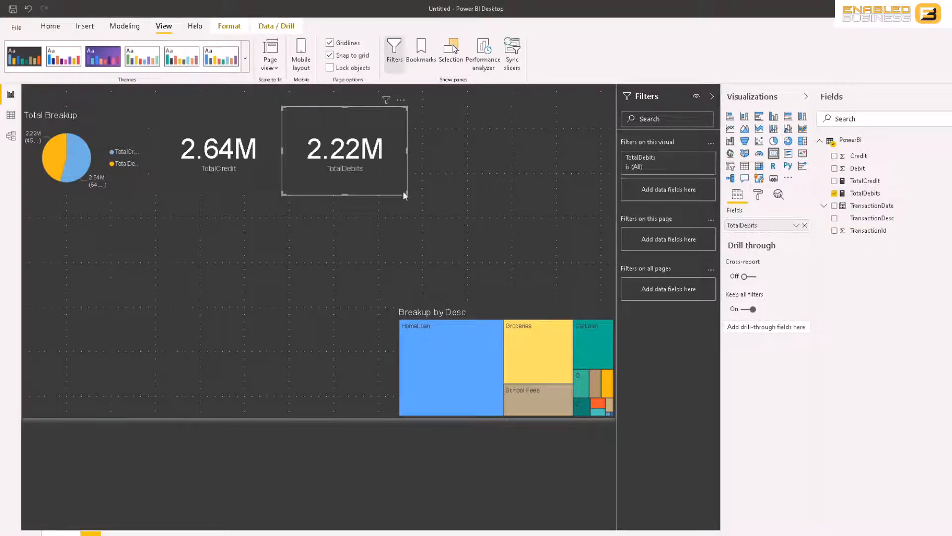
pyautogui.click(434, 185)
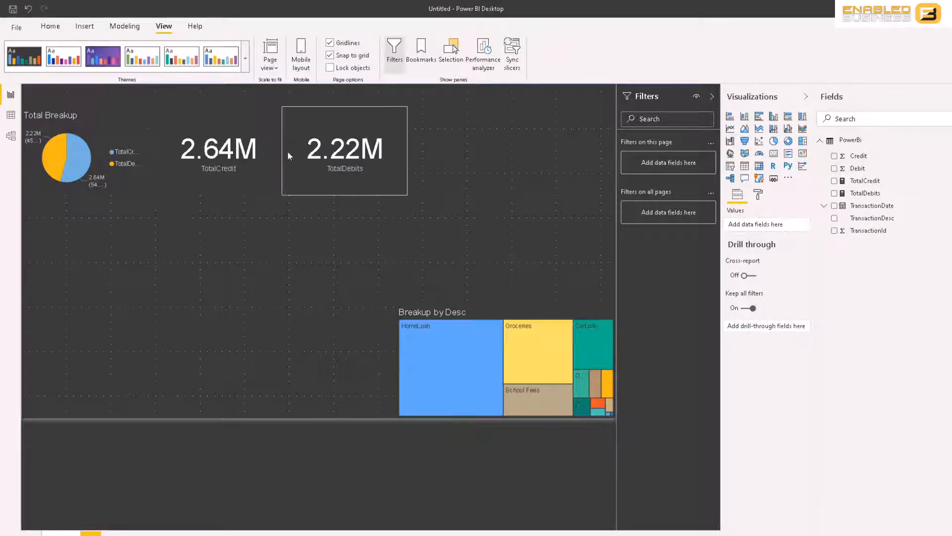
# In Data view, create a new measure with the formula Balance = [TotalCredit]-[TotalDebits]
pyautogui.click(11, 117)
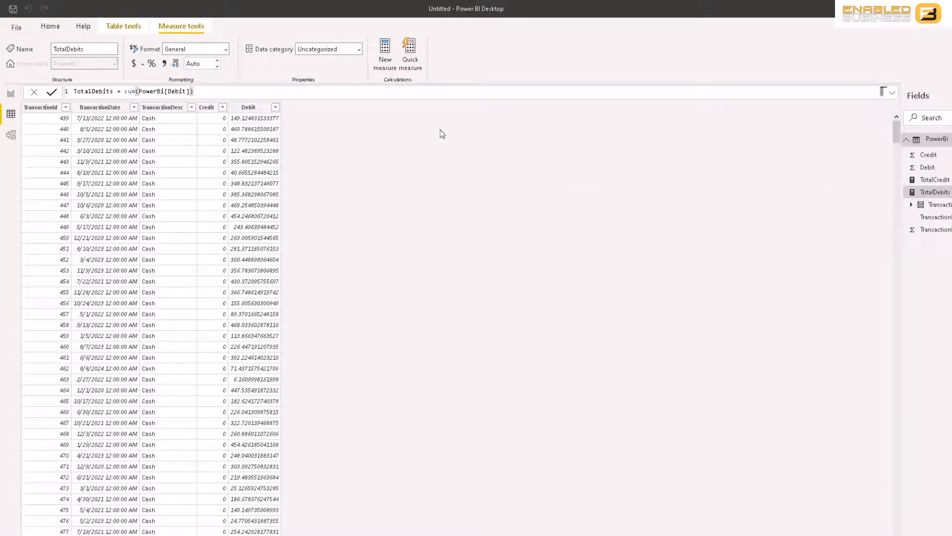
pyautogui.click(385, 56)
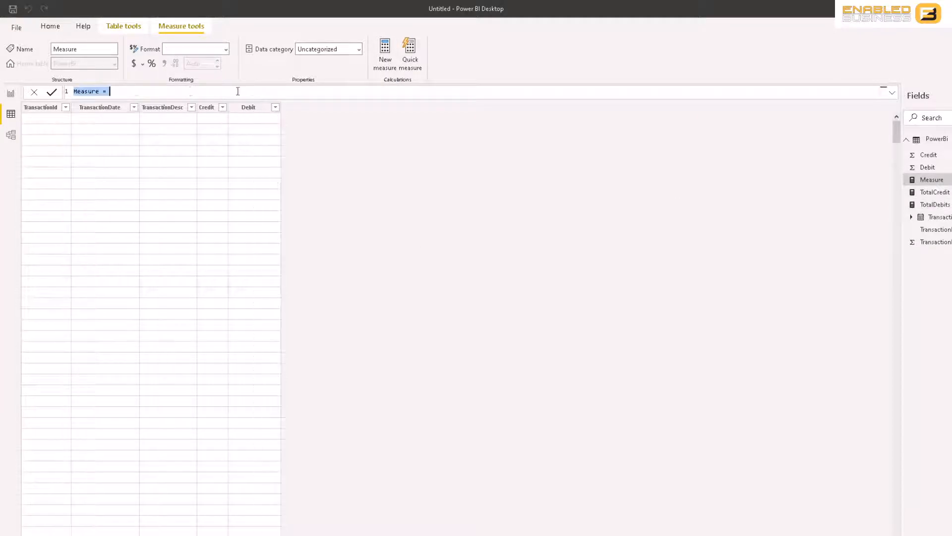
pyautogui.hotkey('shift', 'Right')
pyautogui.hotkey('shift', 'Right')
pyautogui.hotkey('shift', 'Right')
pyautogui.hotkey('shift', 'Right')
pyautogui.hotkey('shift', 'Right')
pyautogui.hotkey('shift', 'Right')
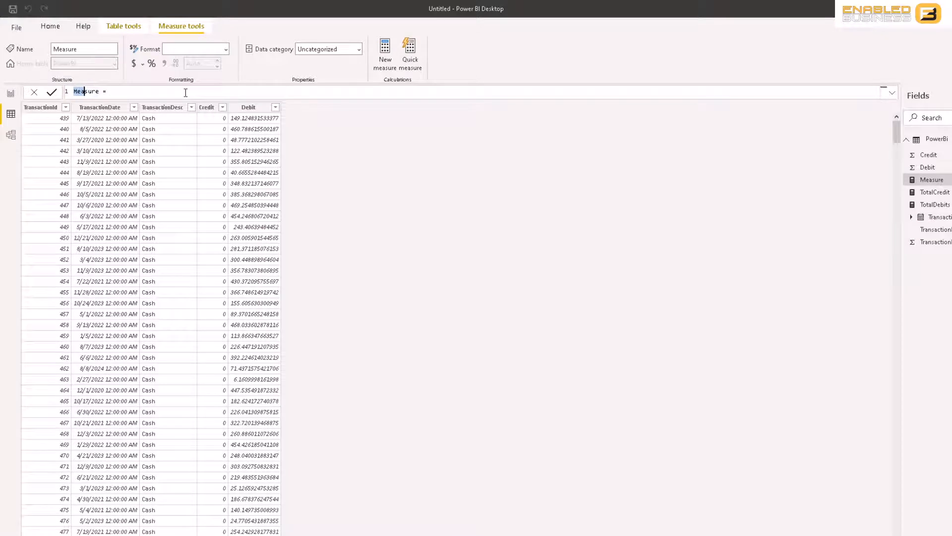
pyautogui.write('Balance = t')
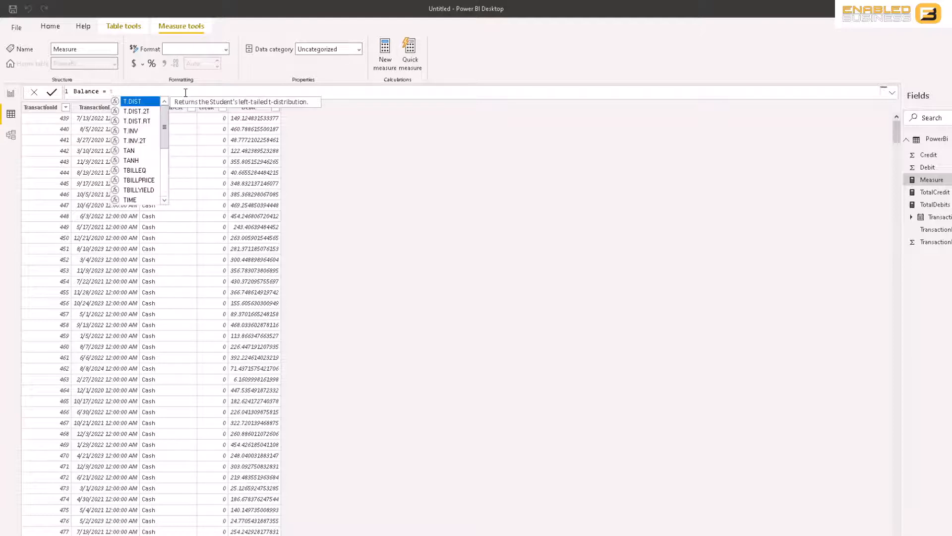
pyautogui.write('ot')
pyautogui.press('Tab')
pyautogui.write('-tot')
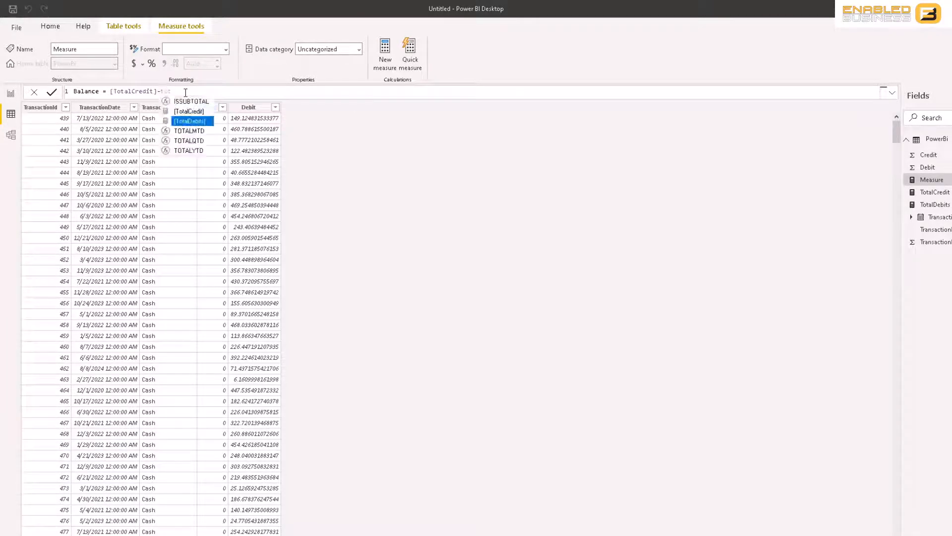
pyautogui.press('Tab')
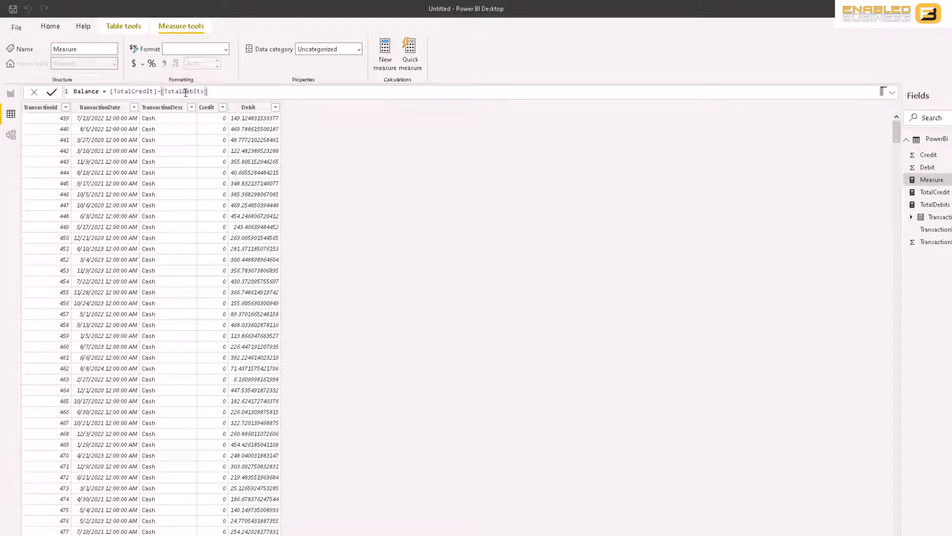
pyautogui.press('Return')
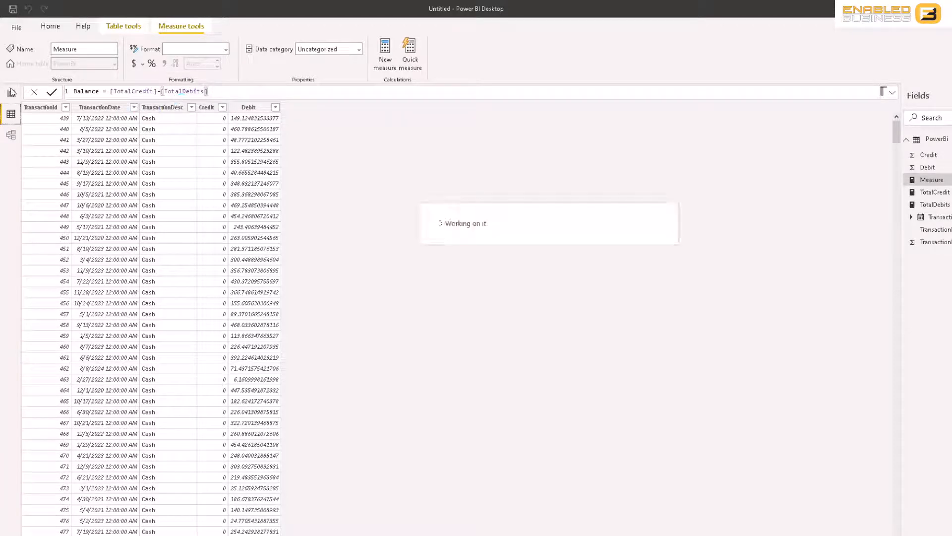
# In Report view, duplicate the TotalDebits card, place the copy directly to its right, and replace its field with Balance
pyautogui.click(12, 95)
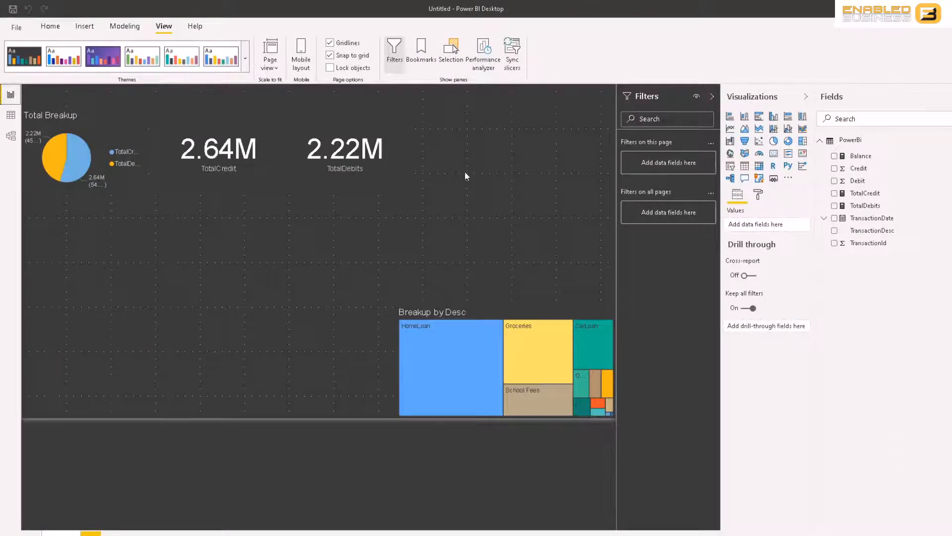
pyautogui.click(322, 184)
pyautogui.moveTo(323, 184); pyautogui.dragTo(455, 178)
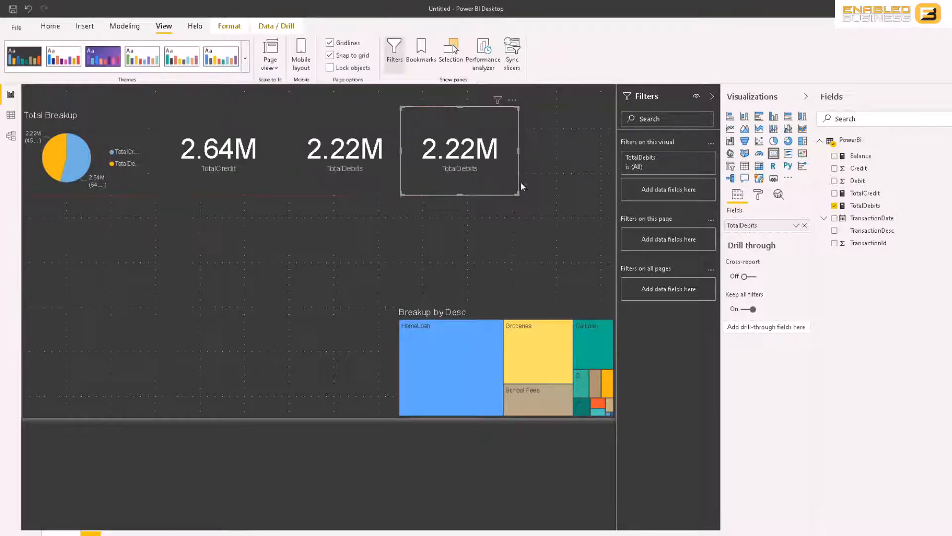
pyautogui.click(805, 225)
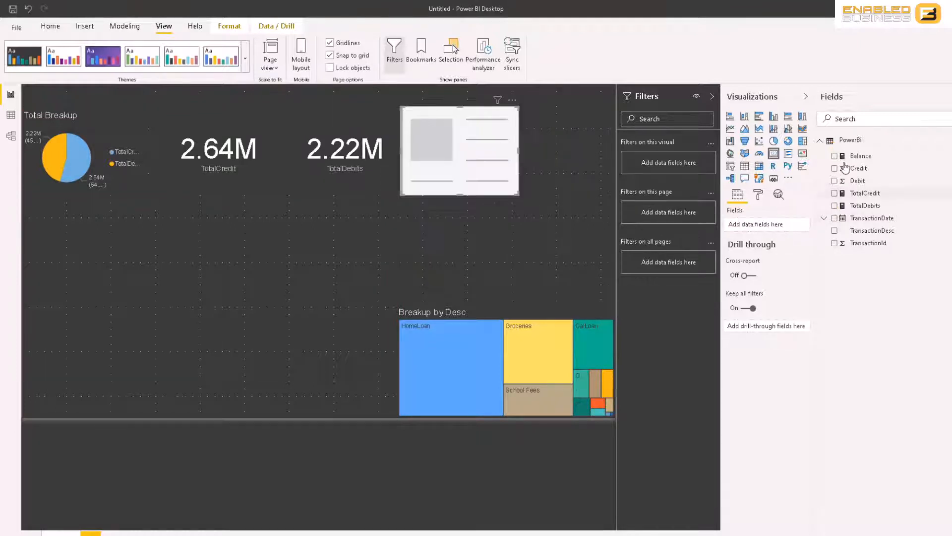
pyautogui.click(835, 156)
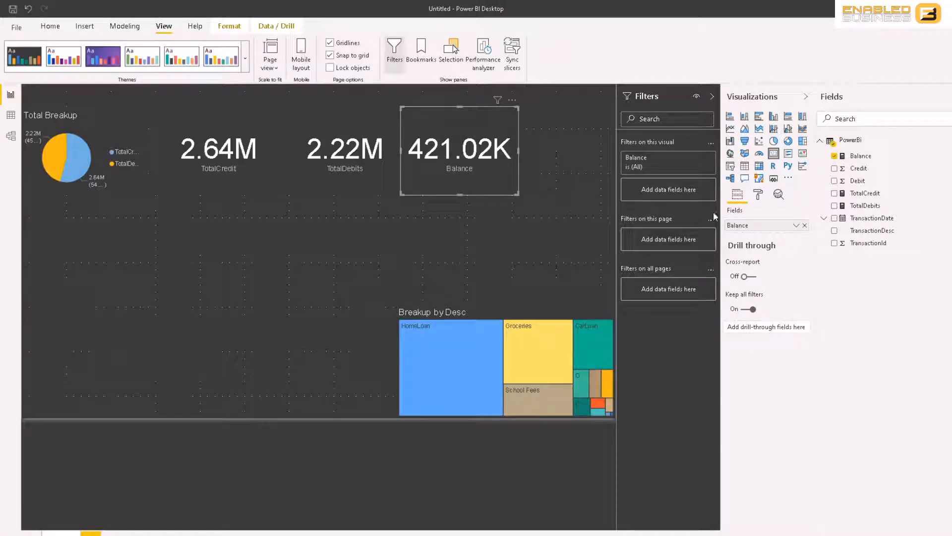
pyautogui.click(759, 197)
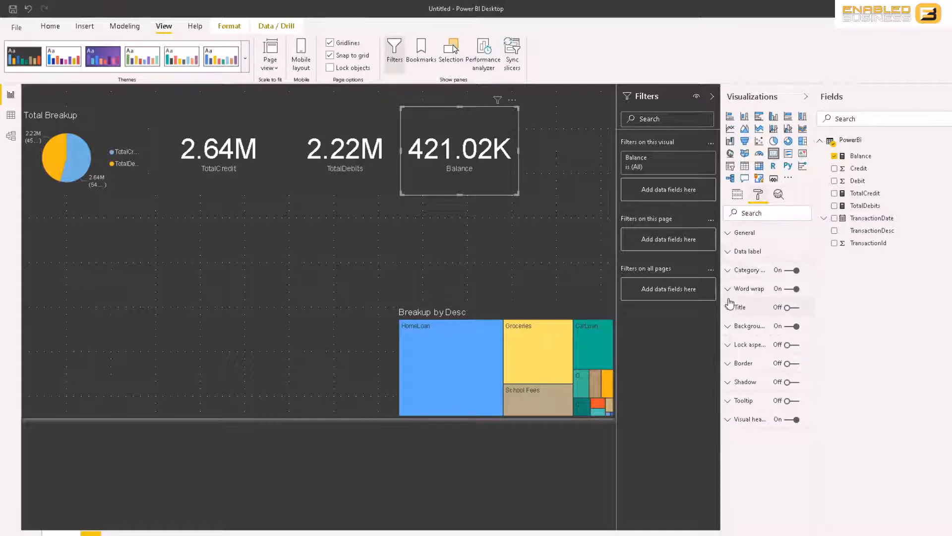
pyautogui.click(752, 317)
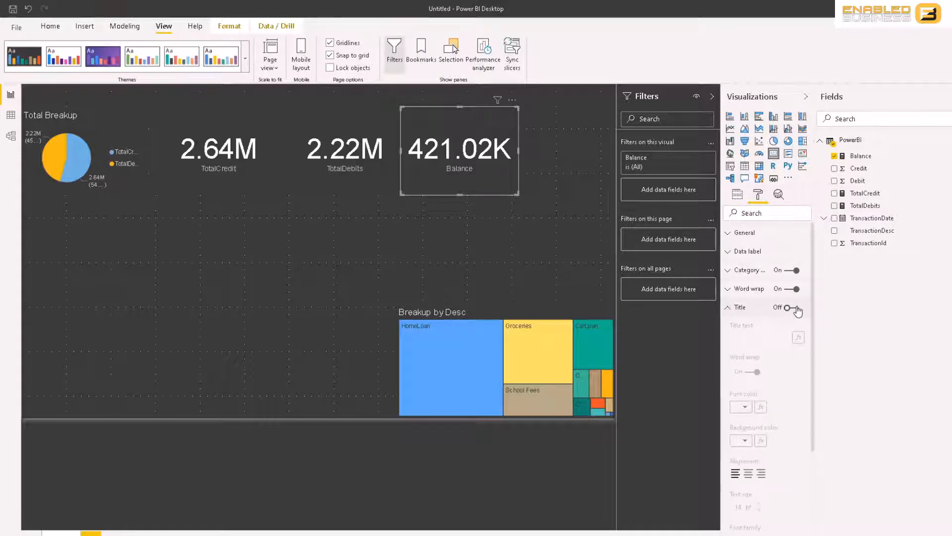
pyautogui.click(739, 308)
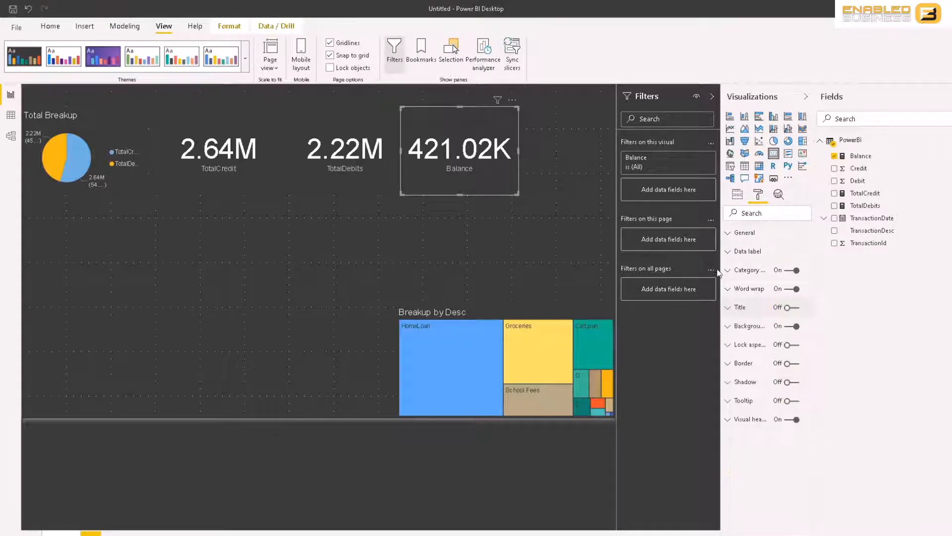
pyautogui.click(366, 232)
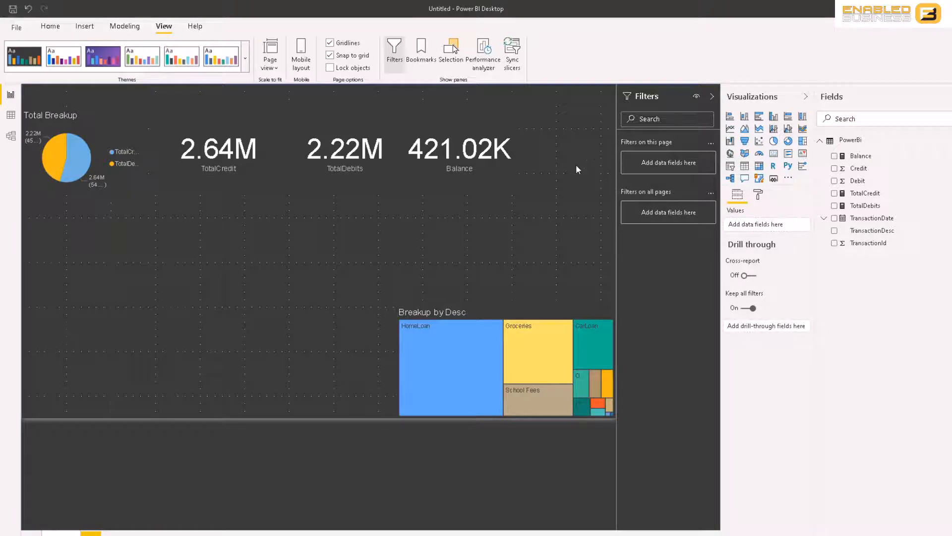
# In Data view, start a new calculated table and name it Calendar in its formula
pyautogui.click(7, 119)
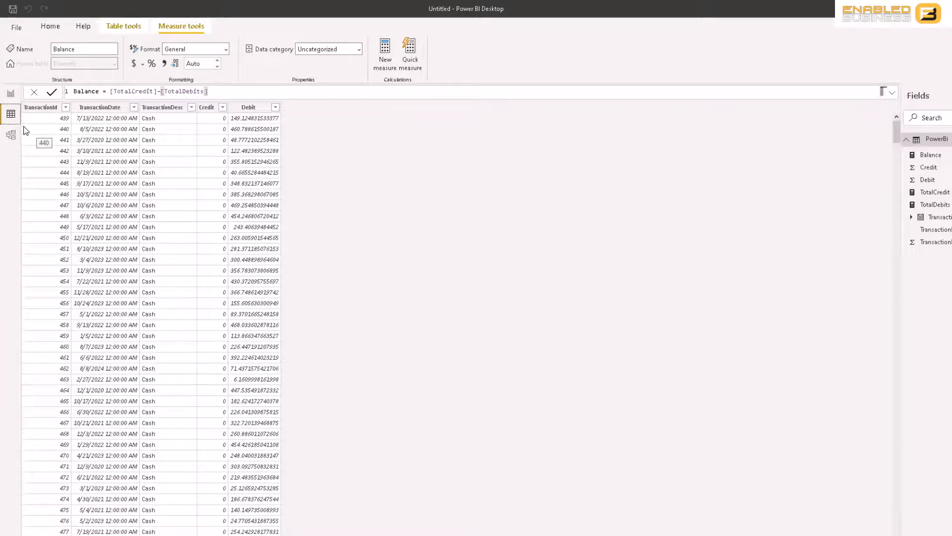
pyautogui.click(119, 31)
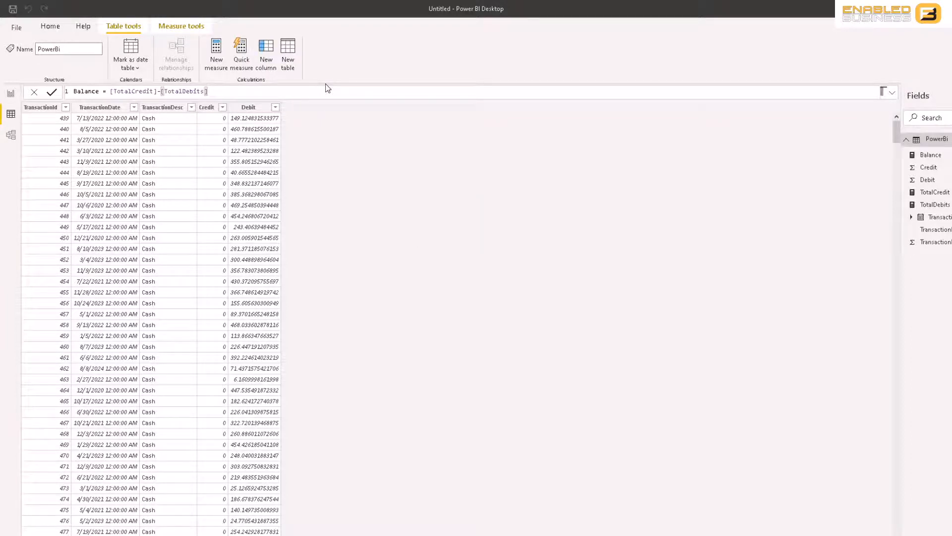
pyautogui.click(116, 95)
pyautogui.hotkey('shift', 'Right')
pyautogui.hotkey('shift', 'Right')
pyautogui.hotkey('shift', 'Right')
pyautogui.hotkey('shift', 'Right')
pyautogui.hotkey('shift', 'Right')
pyautogui.write('Ca')
pyautogui.write('lednar')
pyautogui.press('BackSpace')
pyautogui.press('BackSpace')
pyautogui.press('BackSpace')
pyautogui.press('BackSpace')
pyautogui.write('ndar = ')
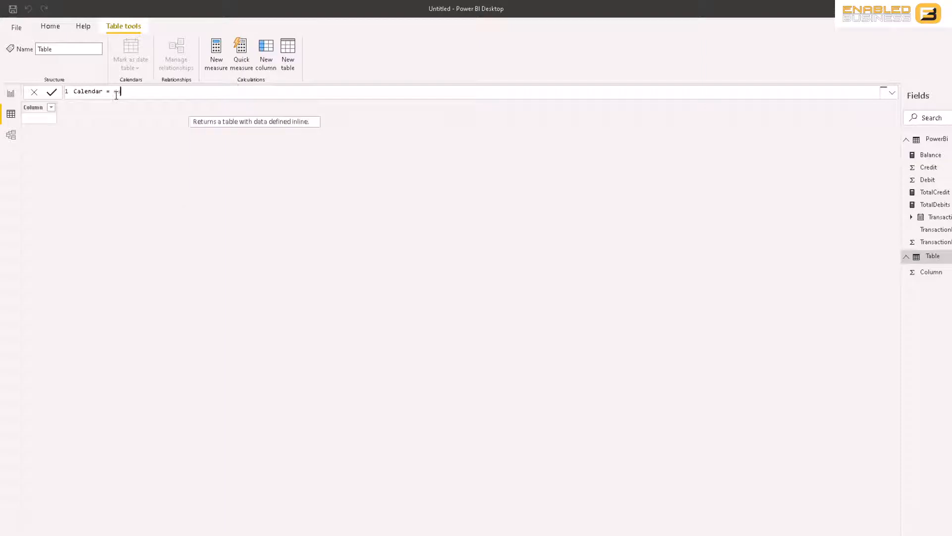
# Define the Calendar table with the expression CALENDAR("2019-01-01","2024-12-31")
pyautogui.write('DA')
pyautogui.press('Up')
pyautogui.press('Up')
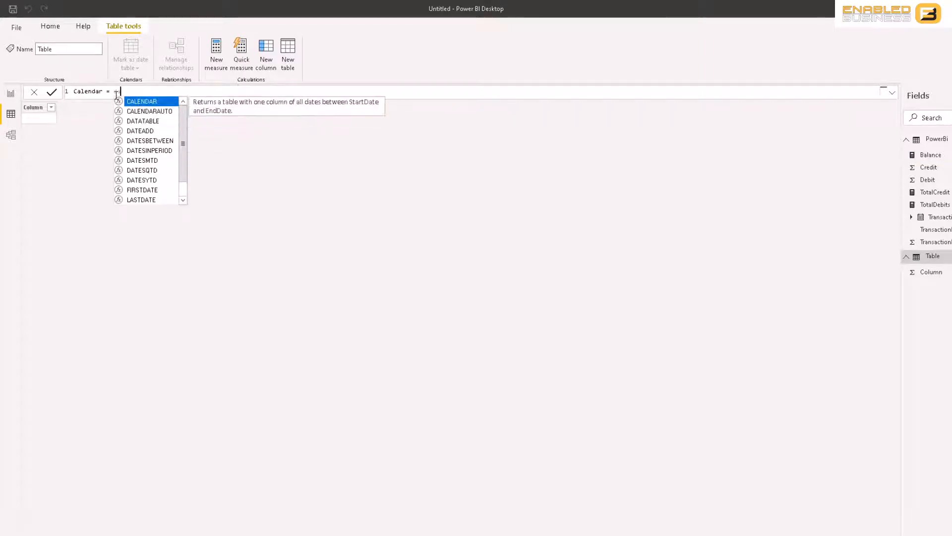
pyautogui.press('Tab')
pyautogui.write('""')
pyautogui.write('2020')
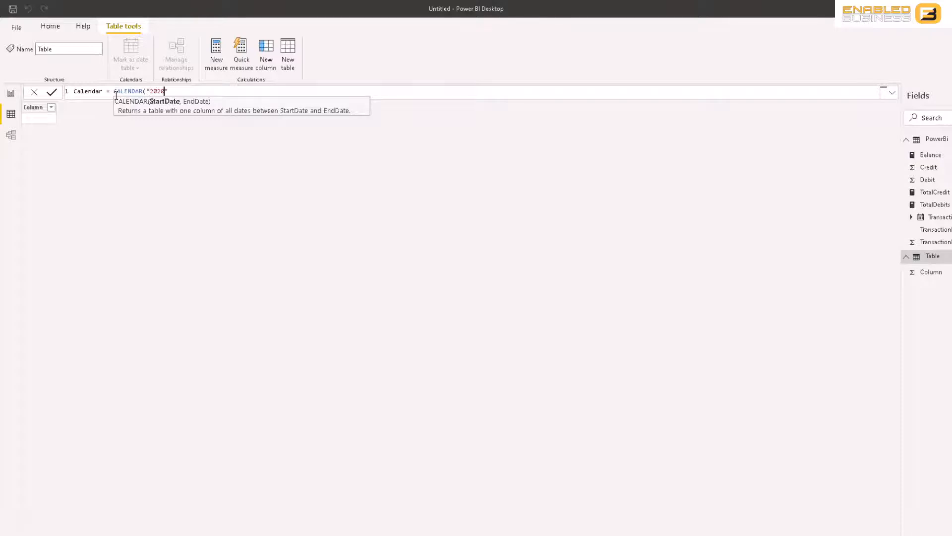
pyautogui.write('19-01-01')
pyautogui.write(',"')
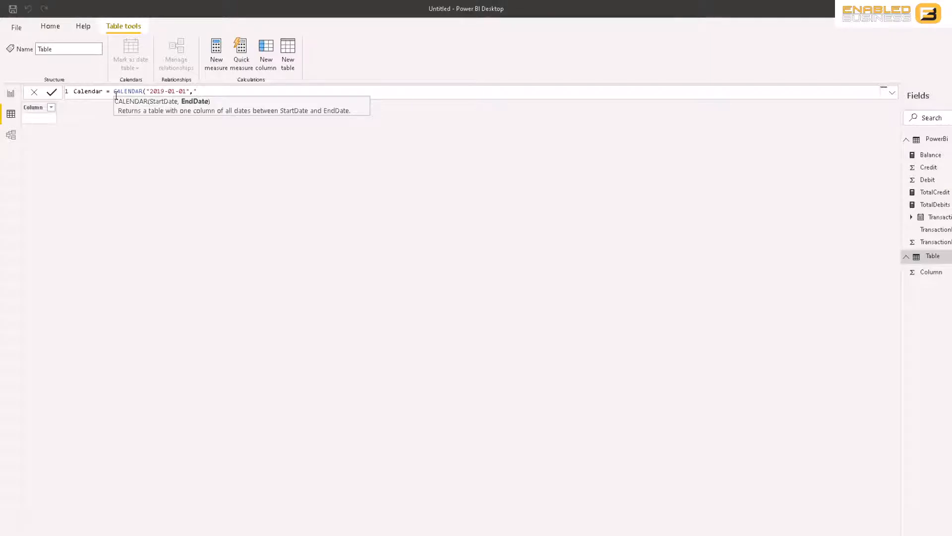
pyautogui.write('2024')
pyautogui.write('-0')
pyautogui.write('2')
pyautogui.write('-')
pyautogui.write('31')
pyautogui.write('")')
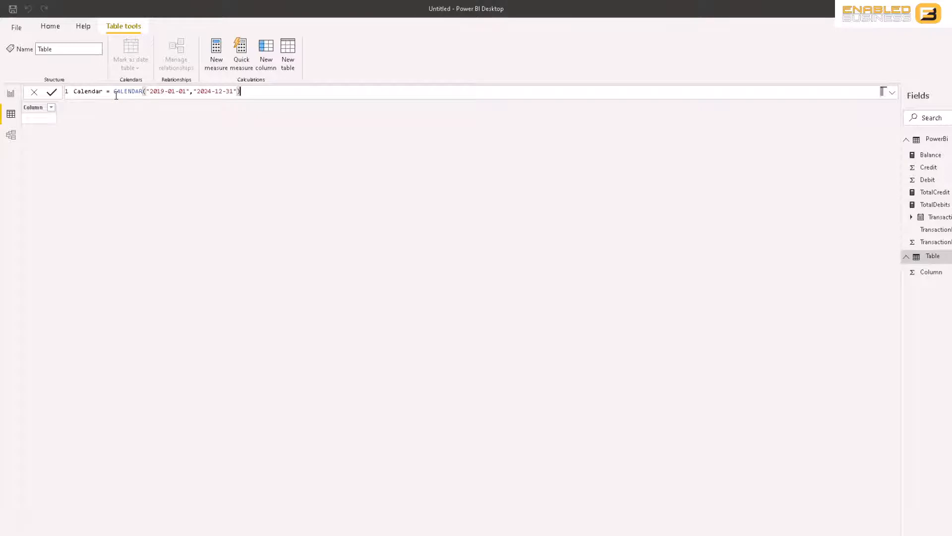
pyautogui.press('Return')
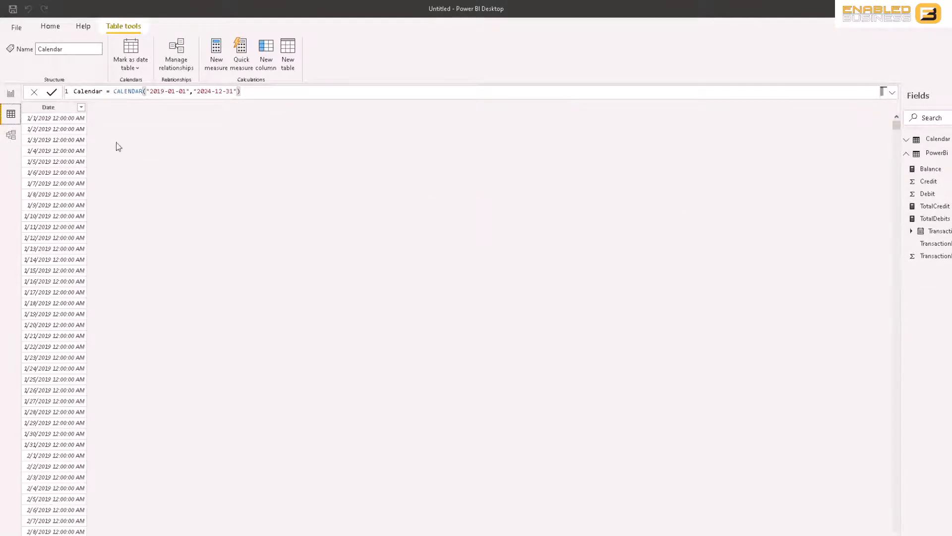
# Add a calculated column to the Calendar table with the formula year = year('Calendar'[Date])
pyautogui.click(50, 108)
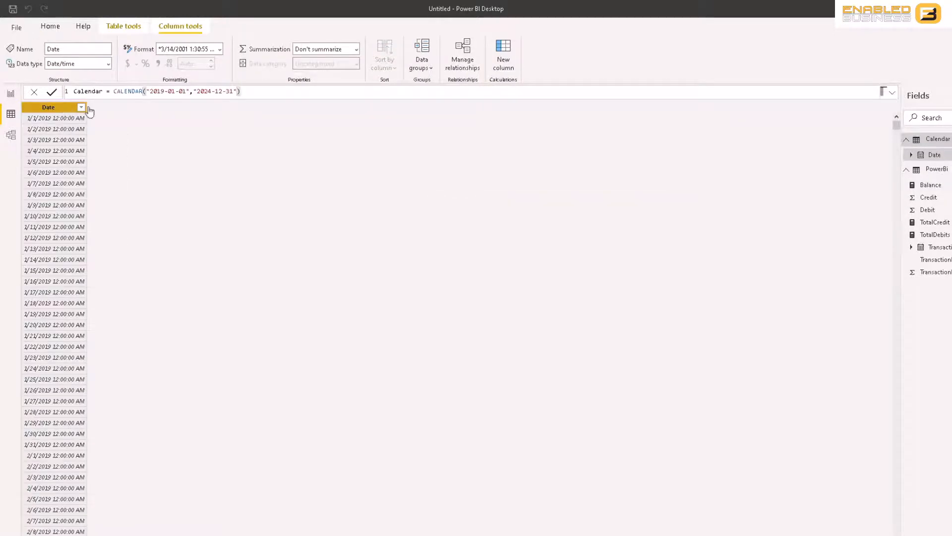
pyautogui.click(503, 48)
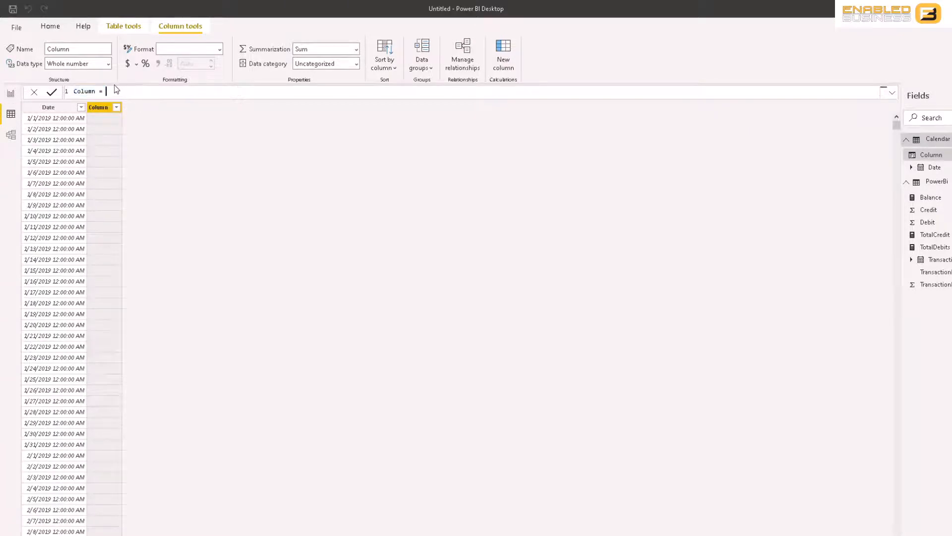
pyautogui.write('year(')
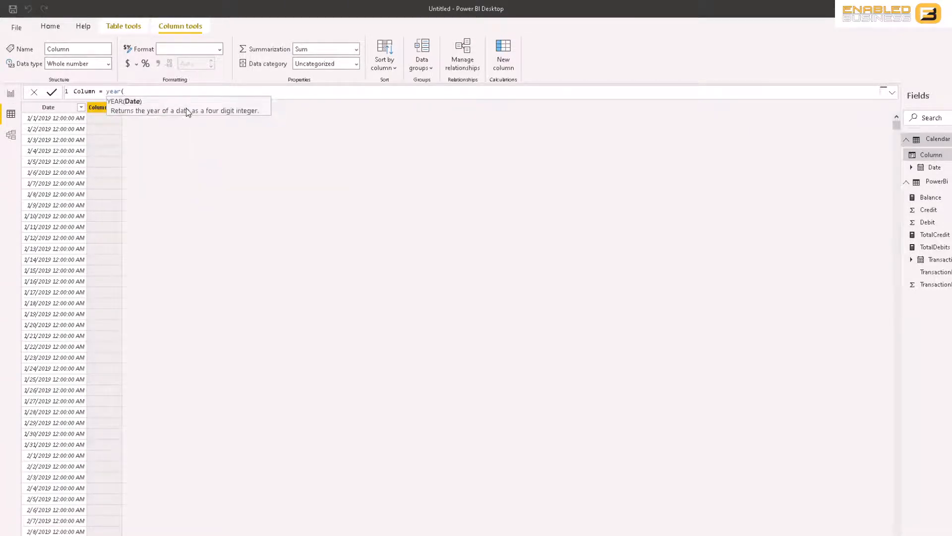
pyautogui.write("'Calendar'[Date]")
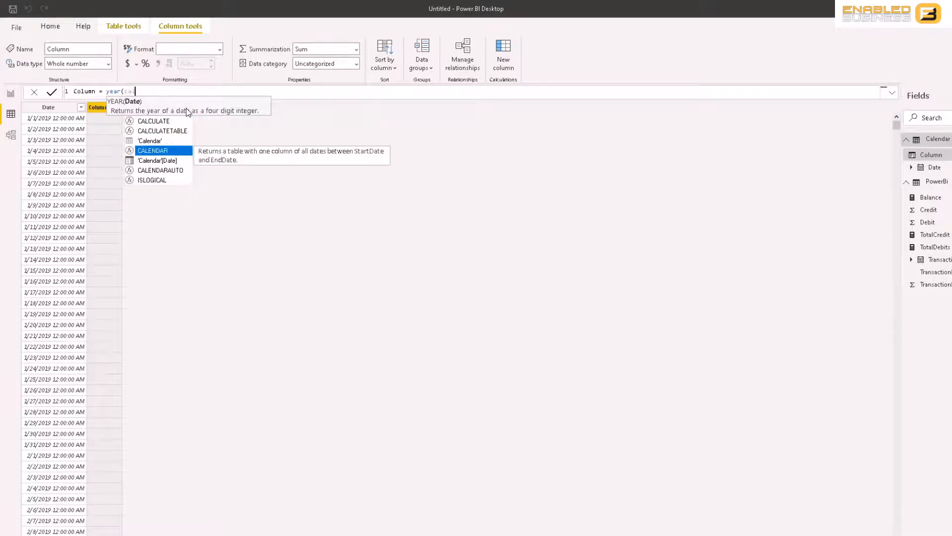
pyautogui.write(')')
pyautogui.press('Home')
pyautogui.hotkey('shift', 'Right')
pyautogui.hotkey('shift', 'Right')
pyautogui.hotkey('shift', 'Right')
pyautogui.hotkey('shift', 'Right')
pyautogui.hotkey('shift', 'Right')
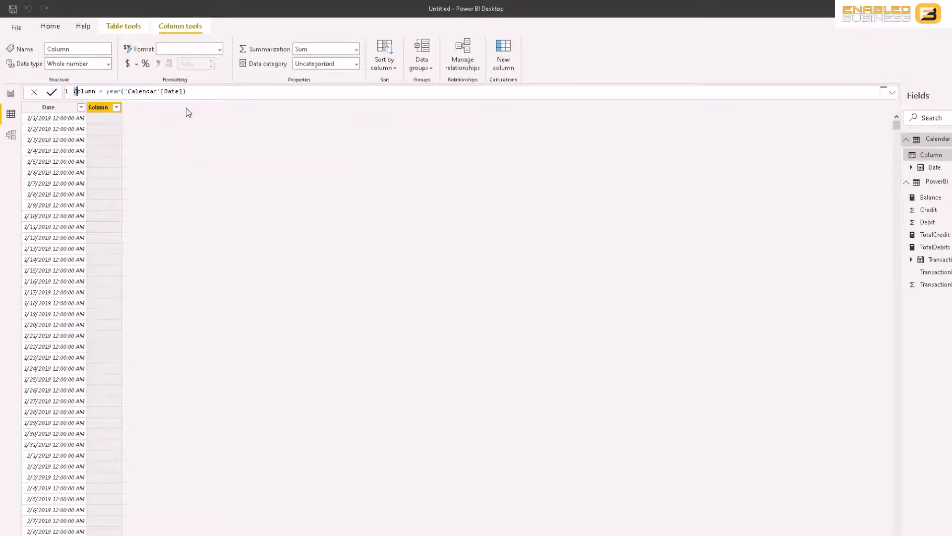
pyautogui.hotkey('shift', 'Right')
pyautogui.press('BackSpace')
pyautogui.write('year')
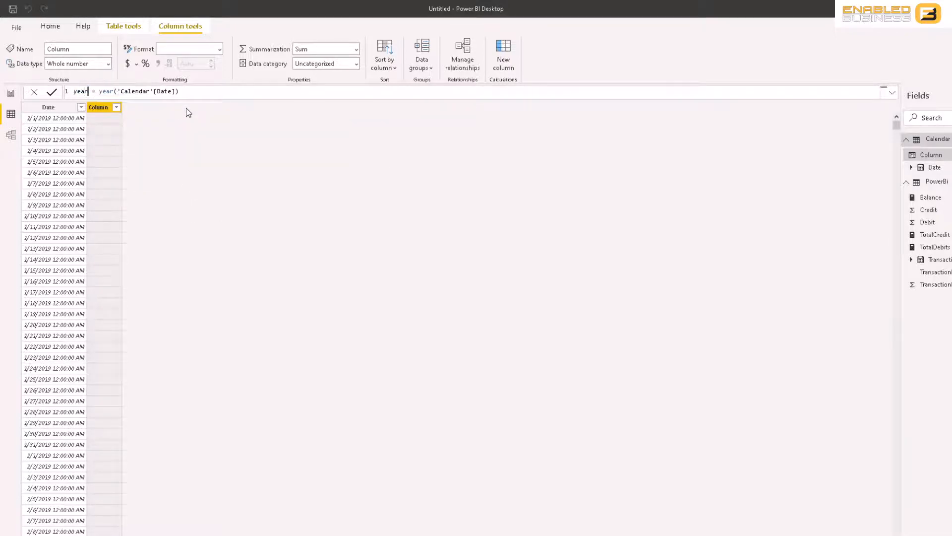
pyautogui.press('Return')
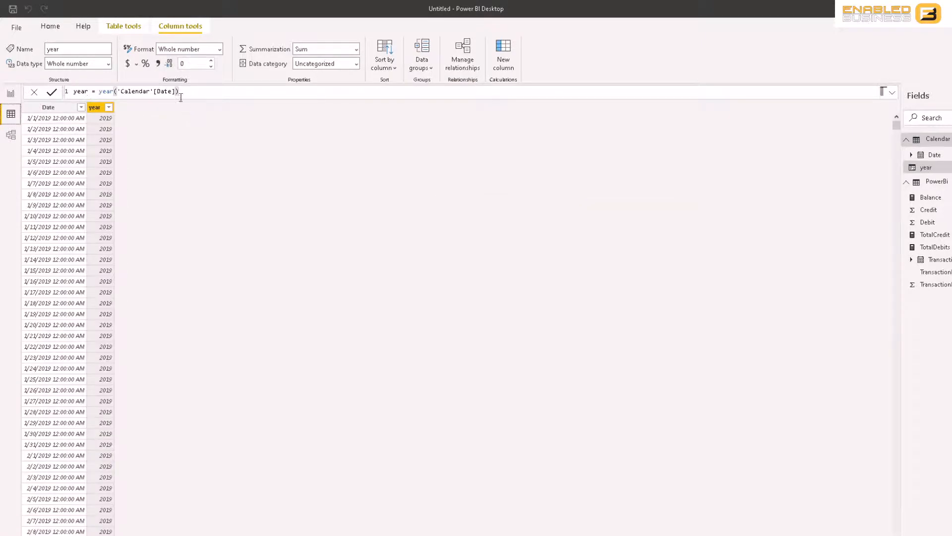
# Add another calculated column to the Calendar table with the formula Month = MONTH('Calendar'[Date])
pyautogui.click(500, 52)
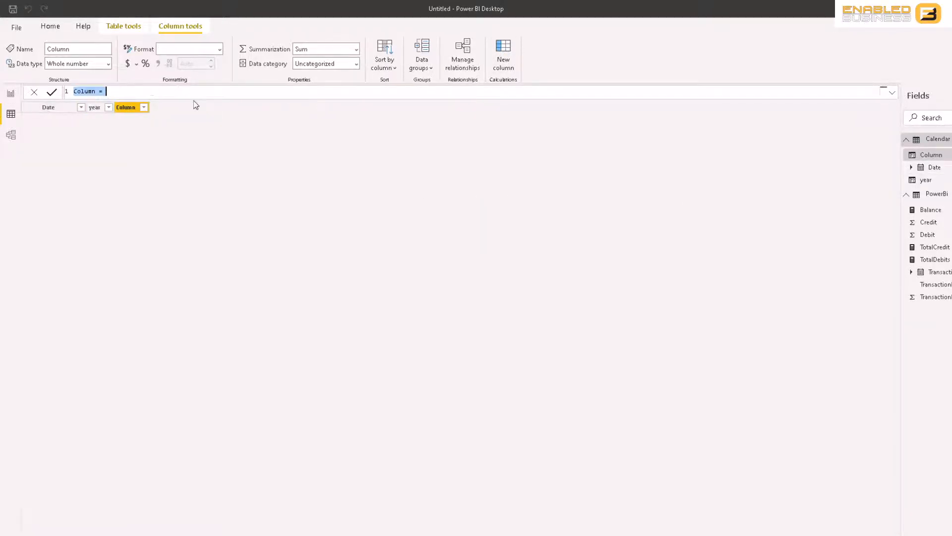
pyautogui.click(114, 91)
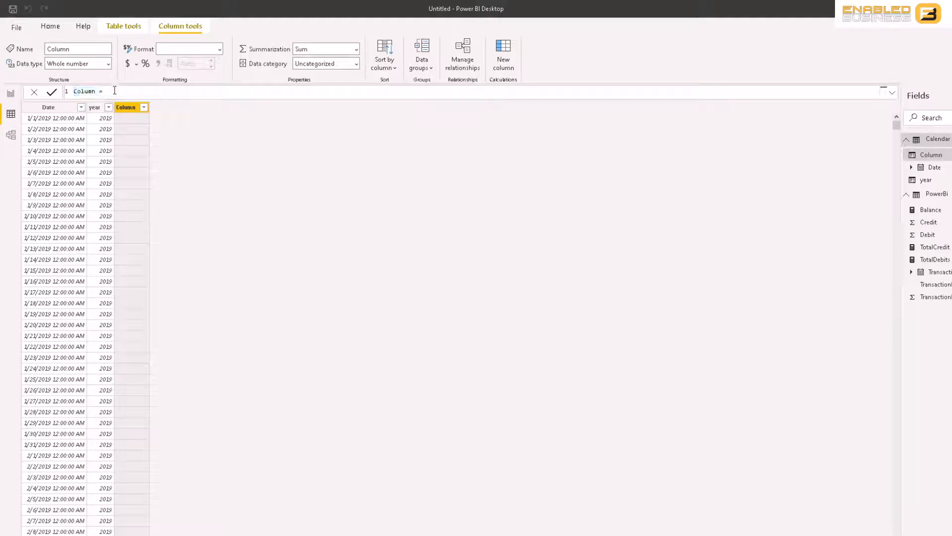
pyautogui.write('month')
pyautogui.press('Tab')
pyautogui.write('cal')
pyautogui.press('Down')
pyautogui.press('Down')
pyautogui.press('Down')
pyautogui.press('Down')
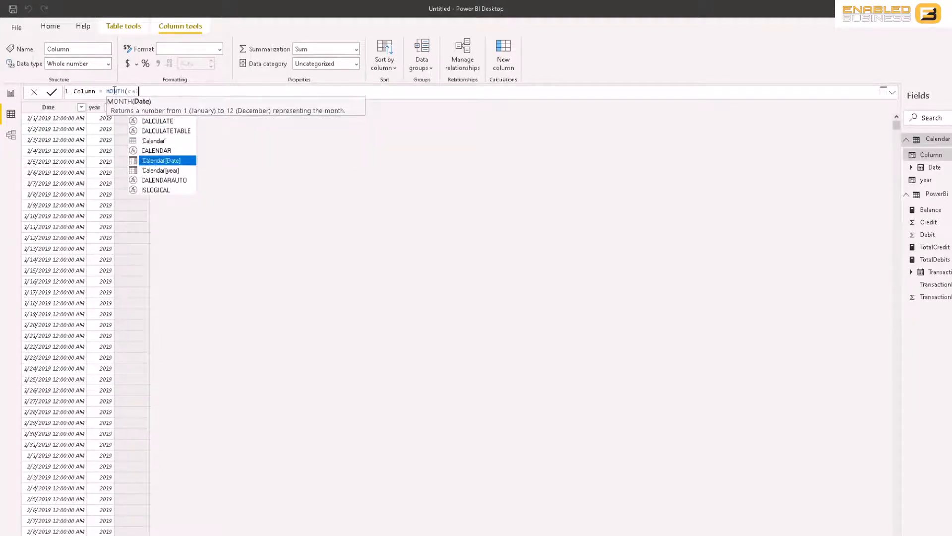
pyautogui.press('Tab')
pyautogui.write(')')
pyautogui.press('Return')
pyautogui.hotkey('shift', 'Right')
pyautogui.hotkey('shift', 'Right')
pyautogui.hotkey('shift', 'Right')
pyautogui.hotkey('shift', 'Right')
pyautogui.hotkey('shift', 'Right')
pyautogui.hotkey('shift', 'Right')
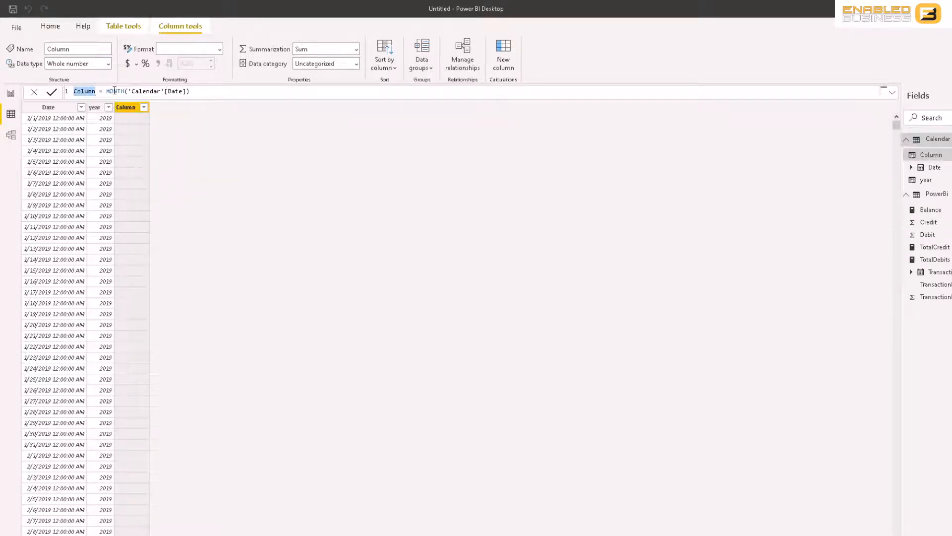
pyautogui.write('Month')
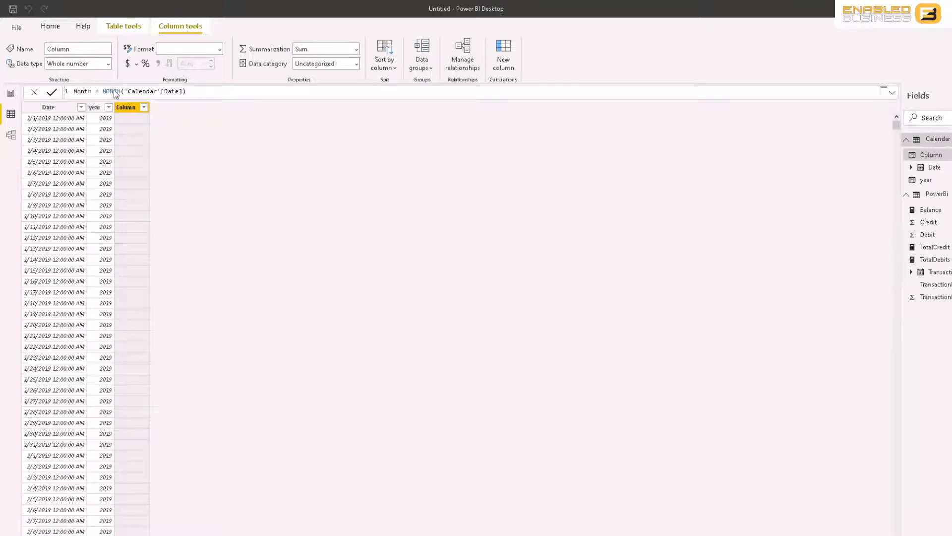
pyautogui.press('Return')
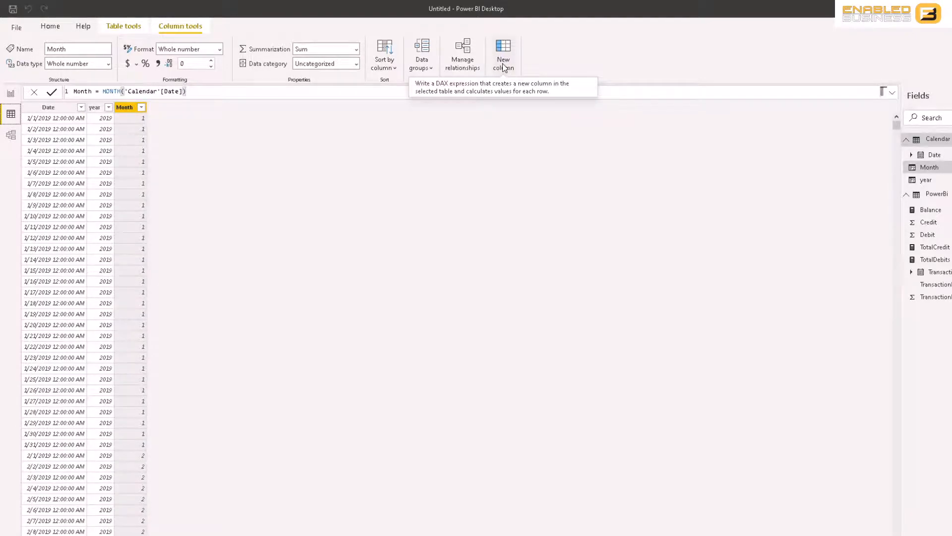
# Start another calculated column in the Calendar table with the expression DAY('Calendar'[Date])
pyautogui.click(503, 65)
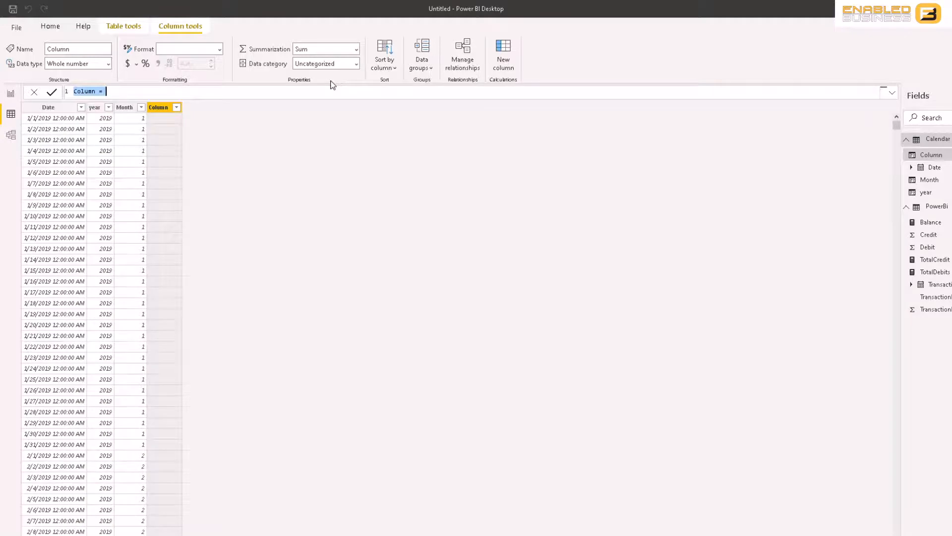
pyautogui.click(308, 90)
pyautogui.write('DAY(')
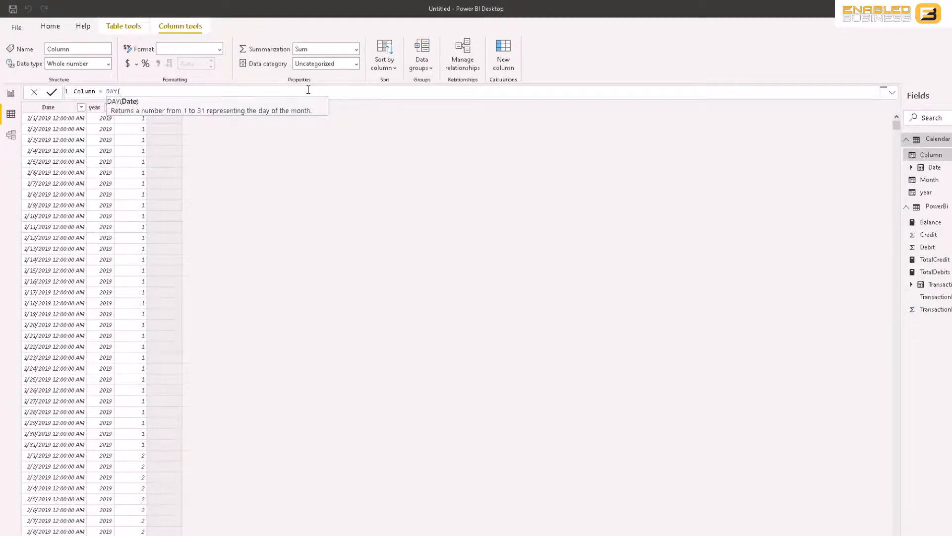
pyautogui.write('cale')
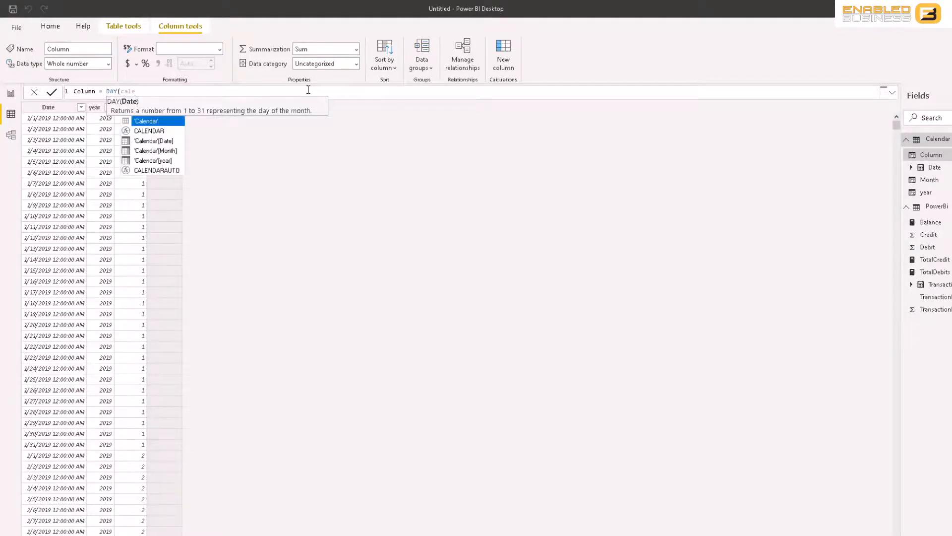
pyautogui.press('Down')
pyautogui.press('Down')
pyautogui.press('Down')
pyautogui.press('Up')
pyautogui.press('Tab')
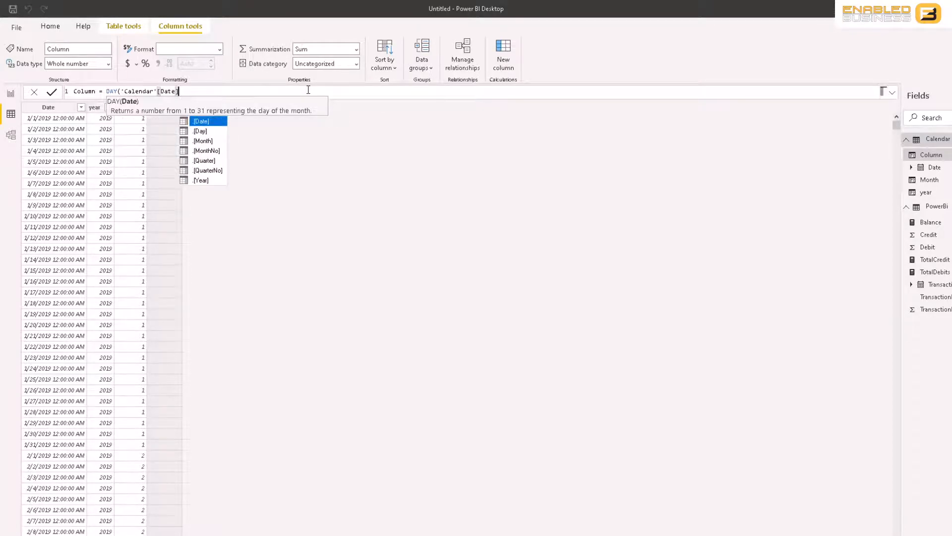
pyautogui.write(')')
# Name the new day-number column Day in its formula, commit it and check its rows
pyautogui.hotkey('shift', 'Right')
pyautogui.hotkey('shift', 'Right')
pyautogui.hotkey('shift', 'Right')
pyautogui.hotkey('shift', 'Right')
pyautogui.hotkey('shift', 'Right')
pyautogui.hotkey('shift', 'Right')
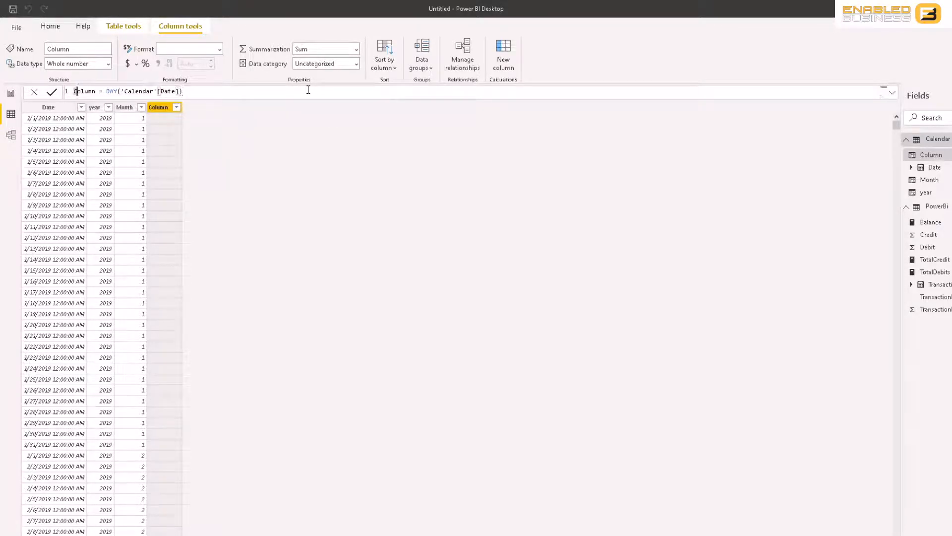
pyautogui.write('day')
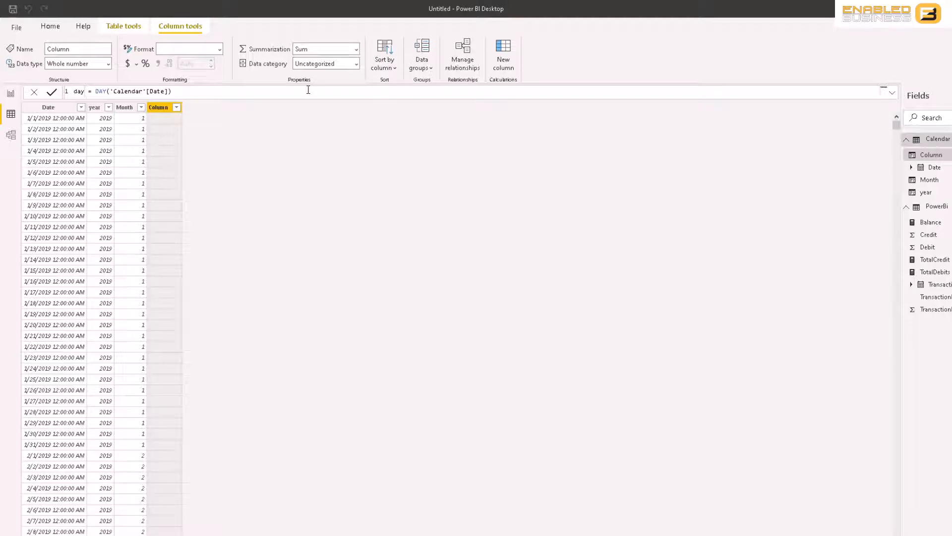
pyautogui.press('Left')
pyautogui.press('Left')
pyautogui.press('Left')
pyautogui.write('D')
pyautogui.press('End')
pyautogui.press('Return')
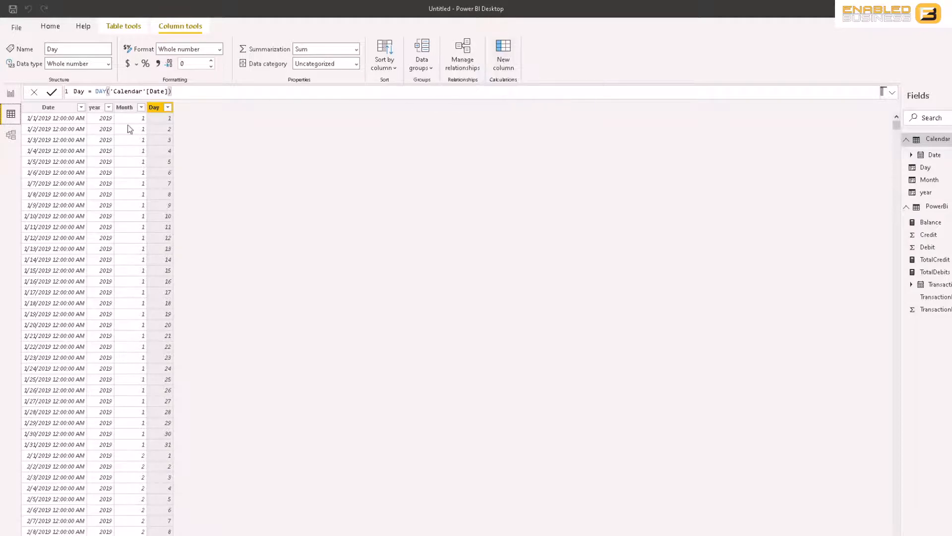
pyautogui.scroll(-8, 136, 154)
pyautogui.scroll(8, 136, 154)
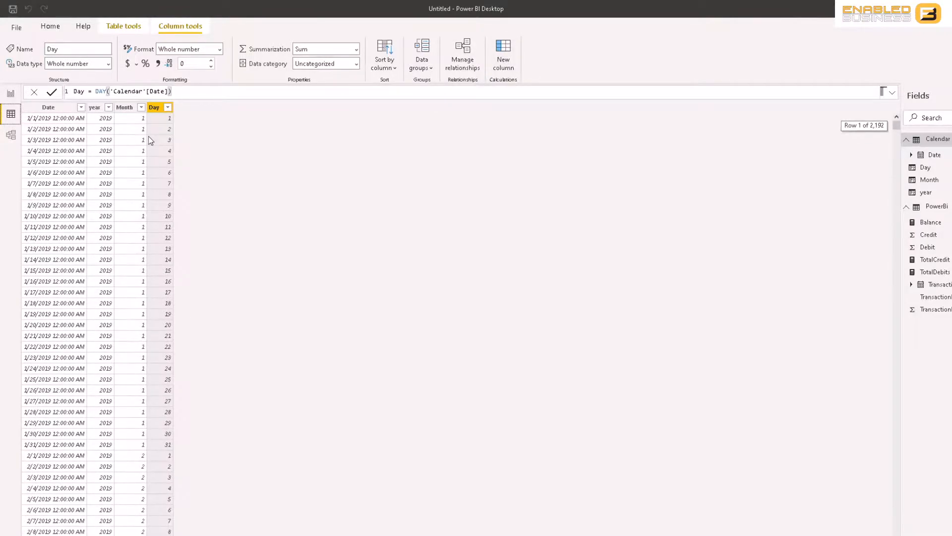
# Start a further Calendar column with the expression FORMAT('Calendar'[Date],"mmm")
pyautogui.click(513, 46)
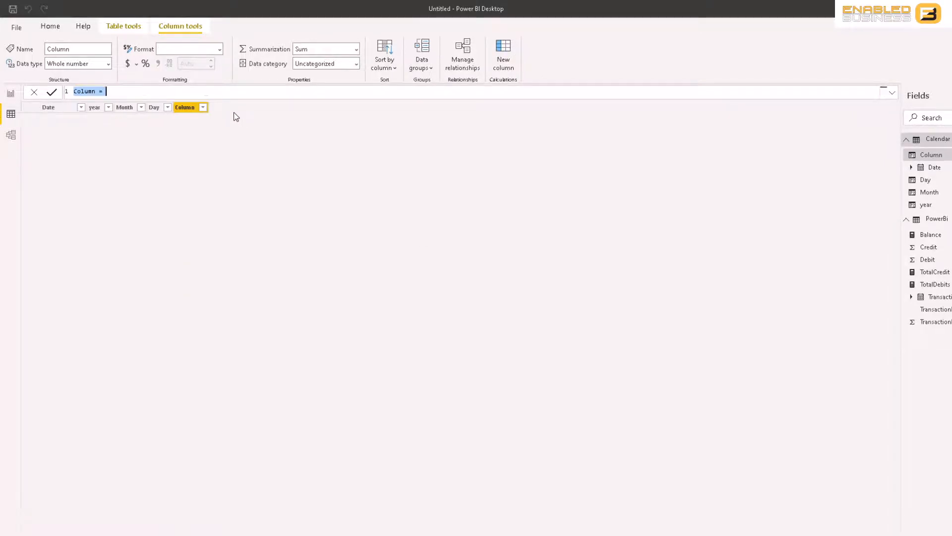
pyautogui.click(112, 94)
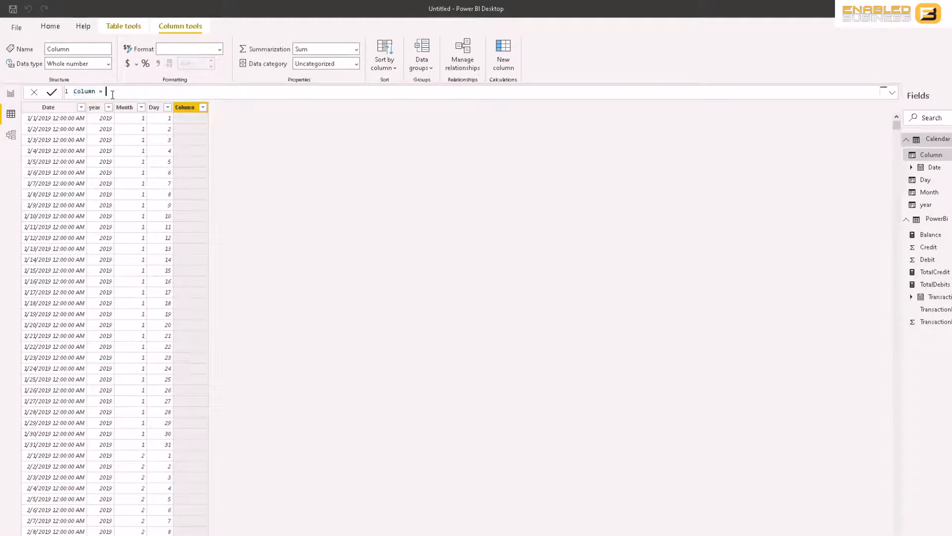
pyautogui.write('FORMAT(')
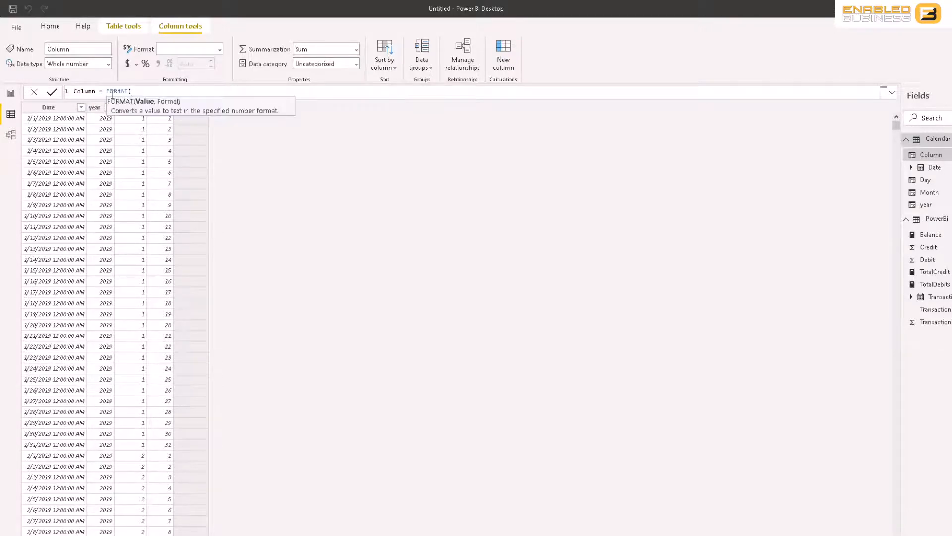
pyautogui.write('mon')
pyautogui.press('BackSpace')
pyautogui.press('BackSpace')
pyautogui.press('BackSpace')
pyautogui.write('ca')
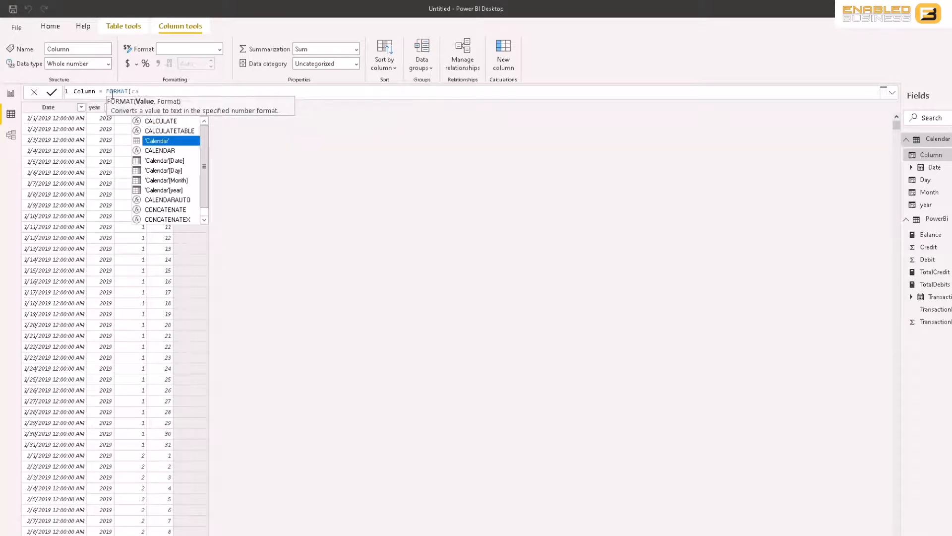
pyautogui.press('Down')
pyautogui.press('Down')
pyautogui.press('Tab')
pyautogui.write(',"mmm')
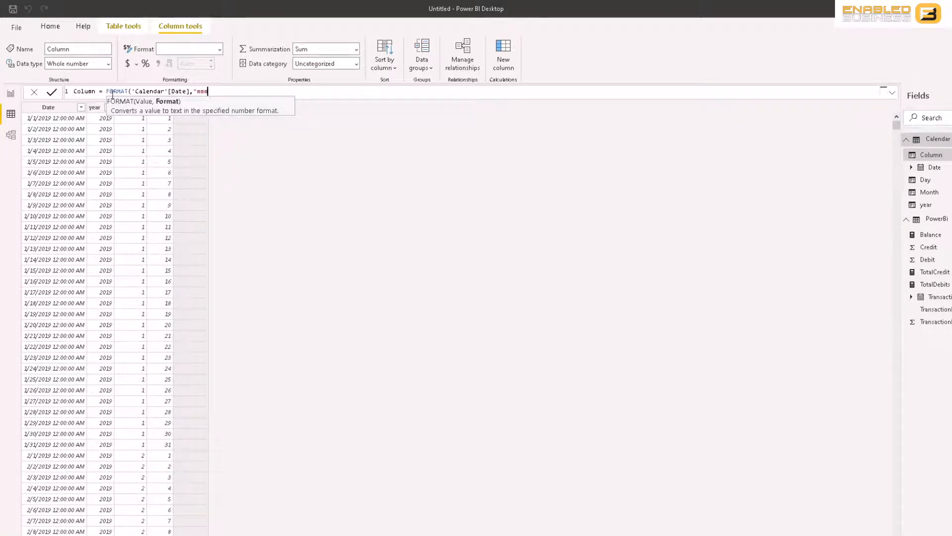
pyautogui.write('")')
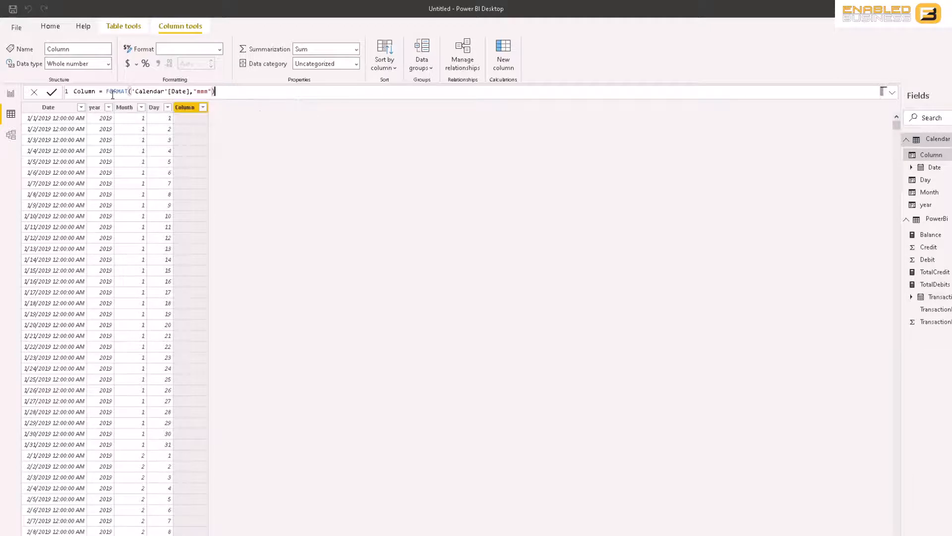
# Name the month-text column MonthName in its formula, commit it and check its rows across several months
pyautogui.press('Home')
pyautogui.hotkey('shift', 'Right')
pyautogui.hotkey('shift', 'Right')
pyautogui.hotkey('shift', 'Right')
pyautogui.hotkey('shift', 'Right')
pyautogui.hotkey('shift', 'Right')
pyautogui.hotkey('shift', 'Right')
pyautogui.write('MonthName')
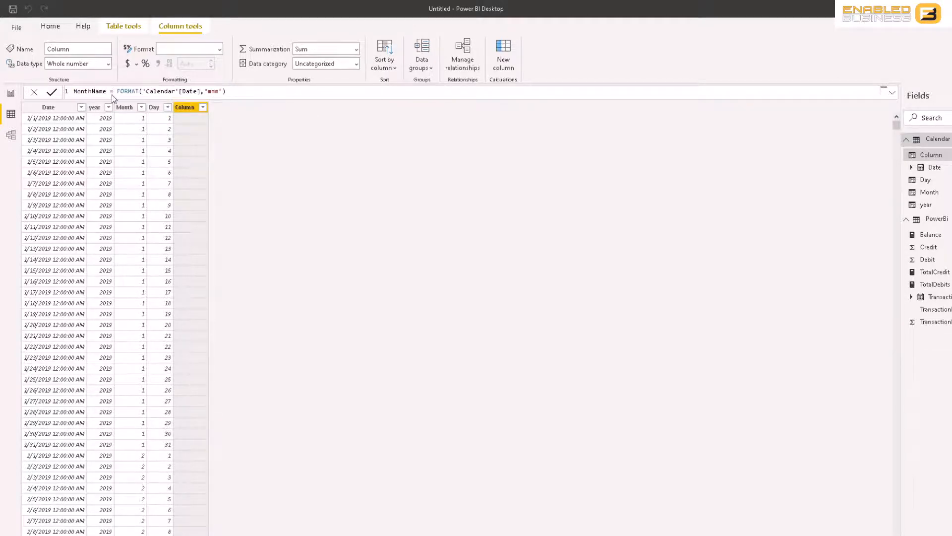
pyautogui.press('Return')
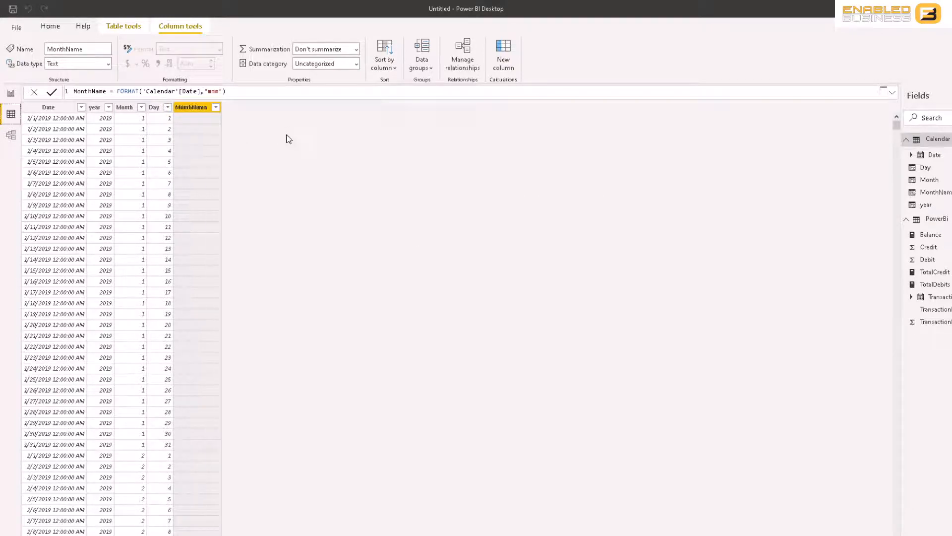
pyautogui.scroll(-10, 230, 270)
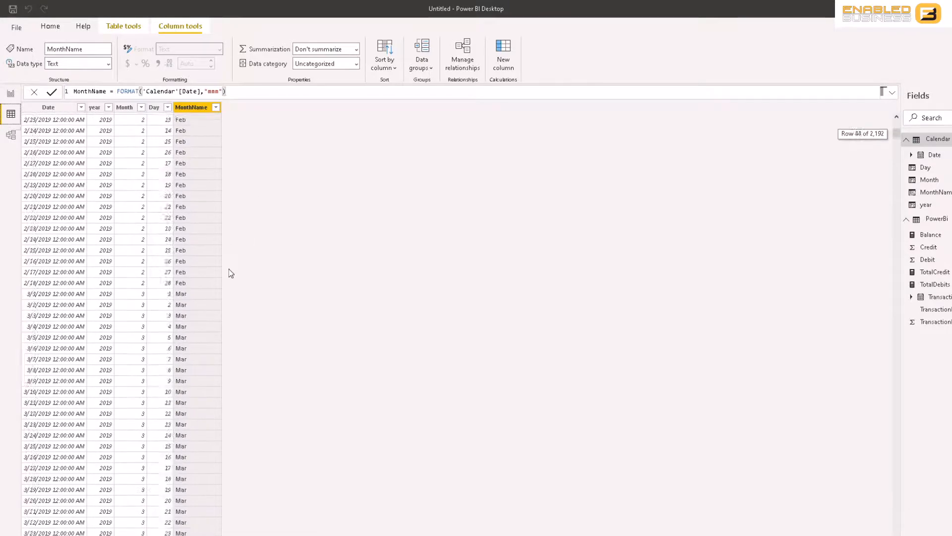
pyautogui.scroll(9, 229, 270)
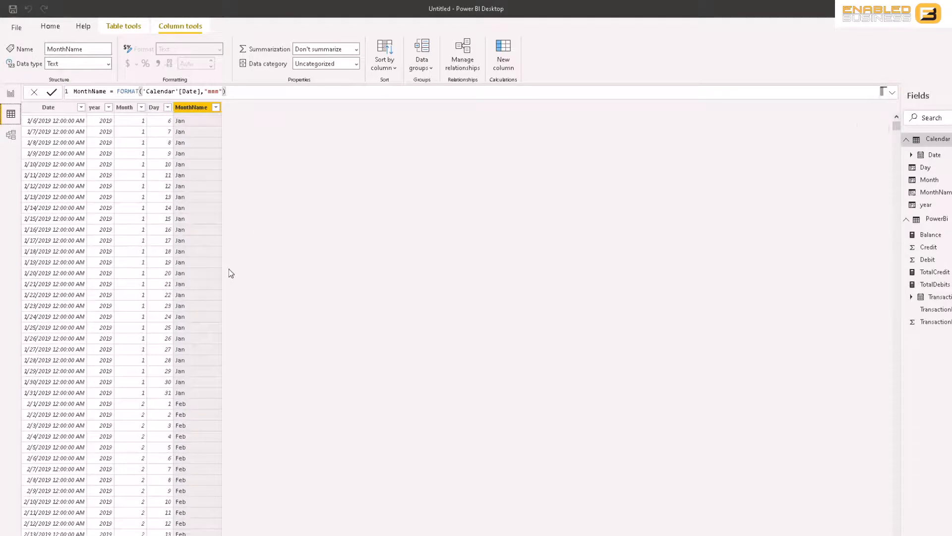
pyautogui.scroll(-15, 228, 269)
pyautogui.scroll(16, 243, 226)
pyautogui.scroll(-3, 243, 226)
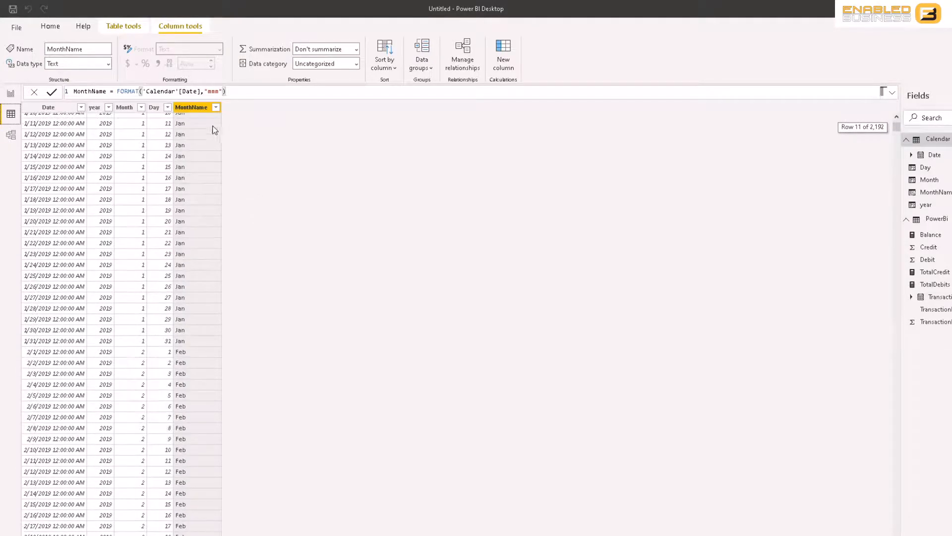
pyautogui.click(249, 92)
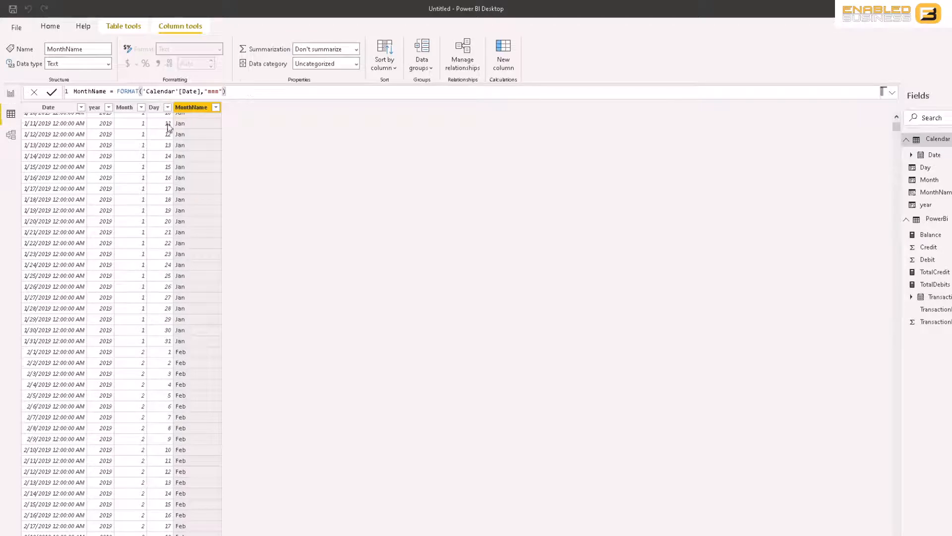
pyautogui.scroll(3, 193, 126)
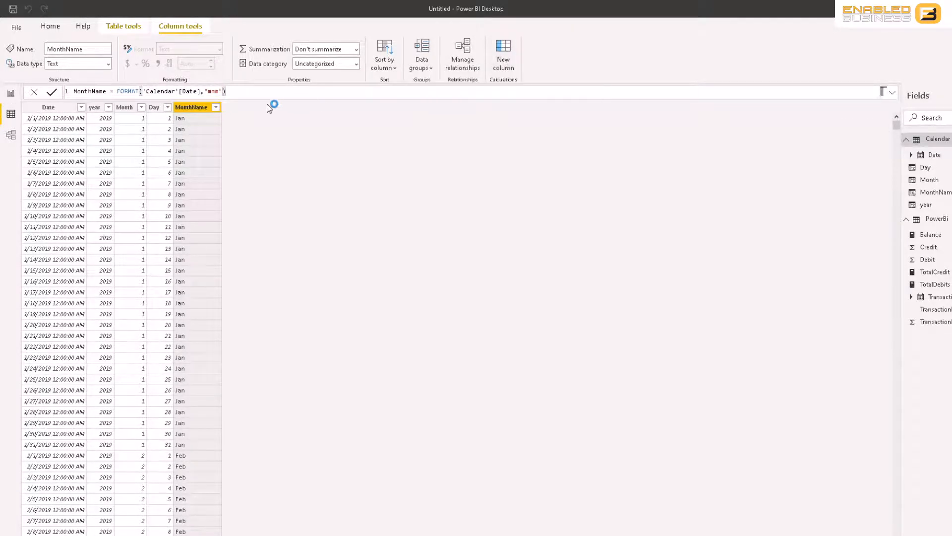
# Start one more Calendar column with the expression FORMAT('Calendar'[Date],"ddd")
pyautogui.press('Return')
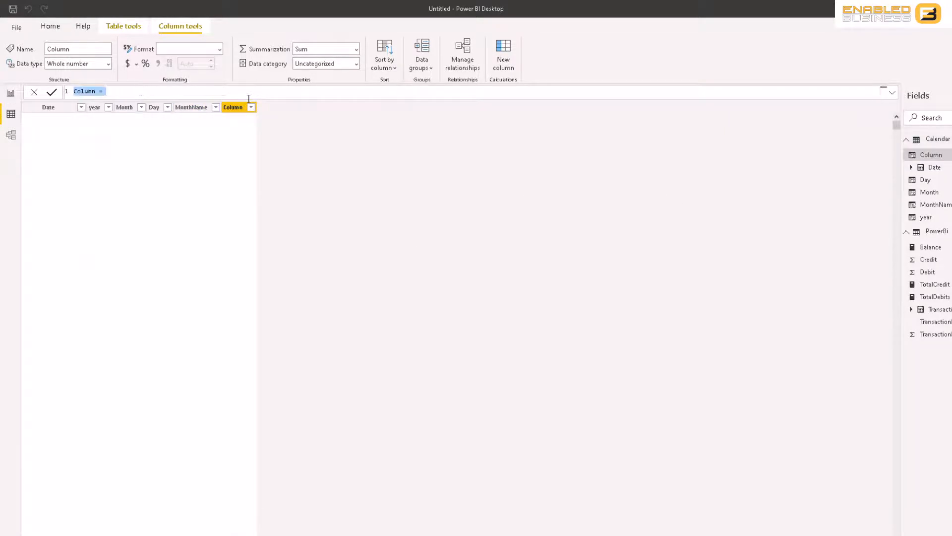
pyautogui.click(110, 94)
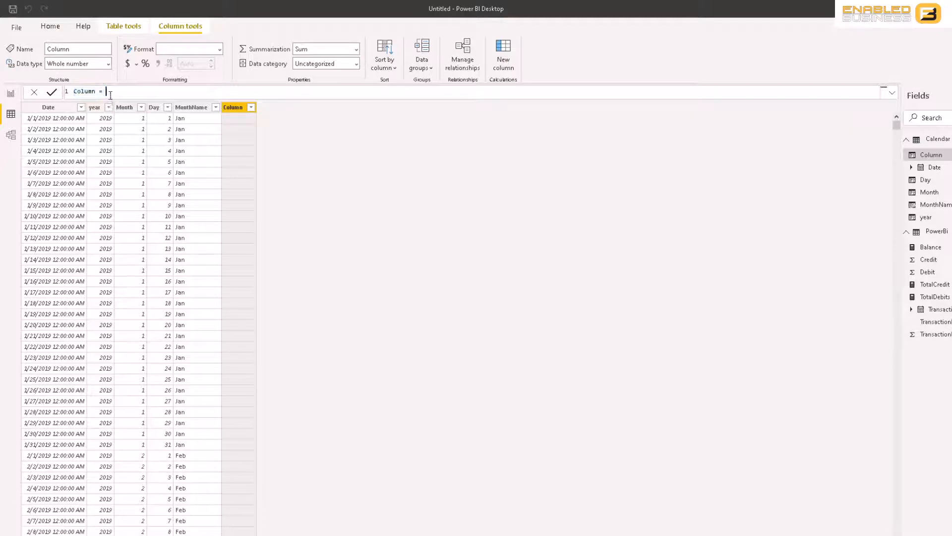
pyautogui.write('FORMAT(')
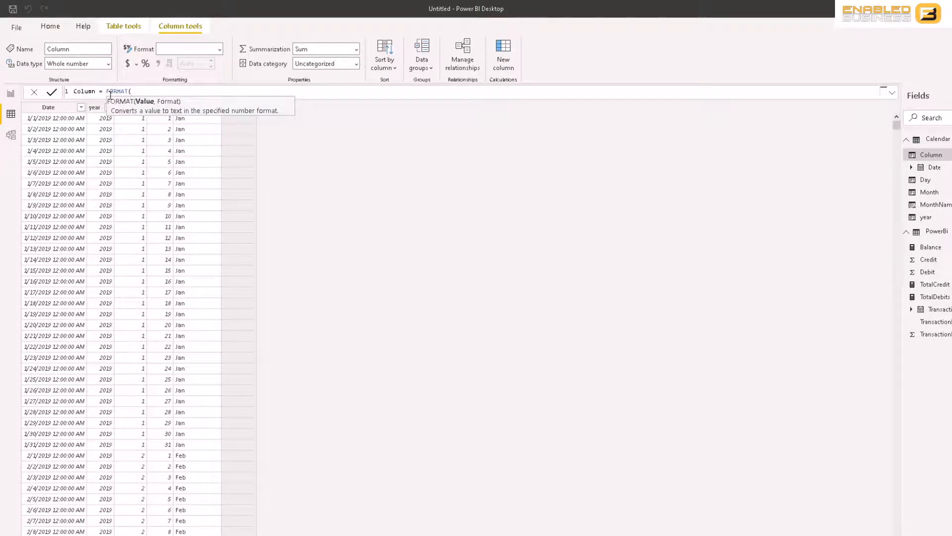
pyautogui.write('ca')
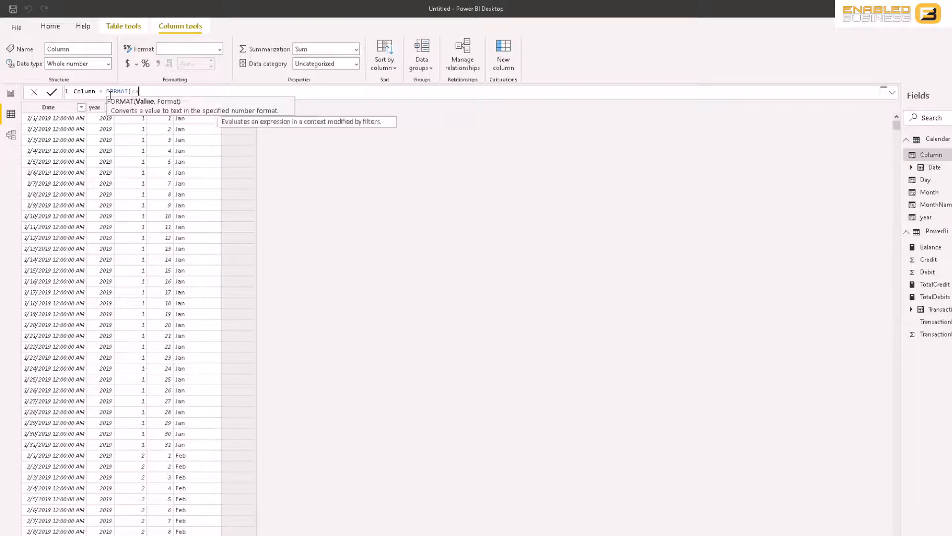
pyautogui.press('Down')
pyautogui.press('Down')
pyautogui.press('Down')
pyautogui.press('Down')
pyautogui.press('Tab')
pyautogui.write(',"ddd')
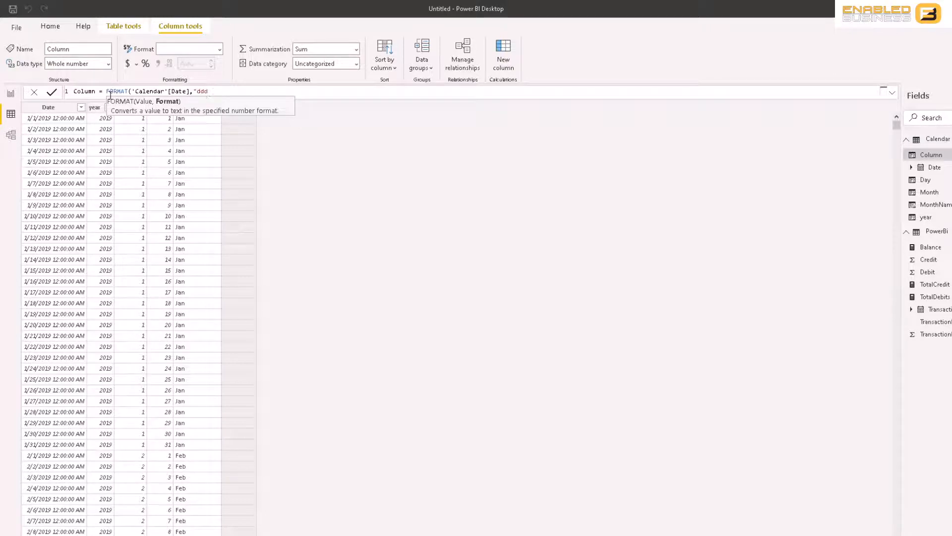
pyautogui.write('")')
# Name the weekday-text column DayName in its formula, commit it and check its rows
pyautogui.press('Home')
pyautogui.hotkey('shift', 'Right')
pyautogui.hotkey('shift', 'Right')
pyautogui.hotkey('shift', 'Right')
pyautogui.hotkey('shift', 'Right')
pyautogui.hotkey('shift', 'Right')
pyautogui.hotkey('shift', 'Right')
pyautogui.write('DayName')
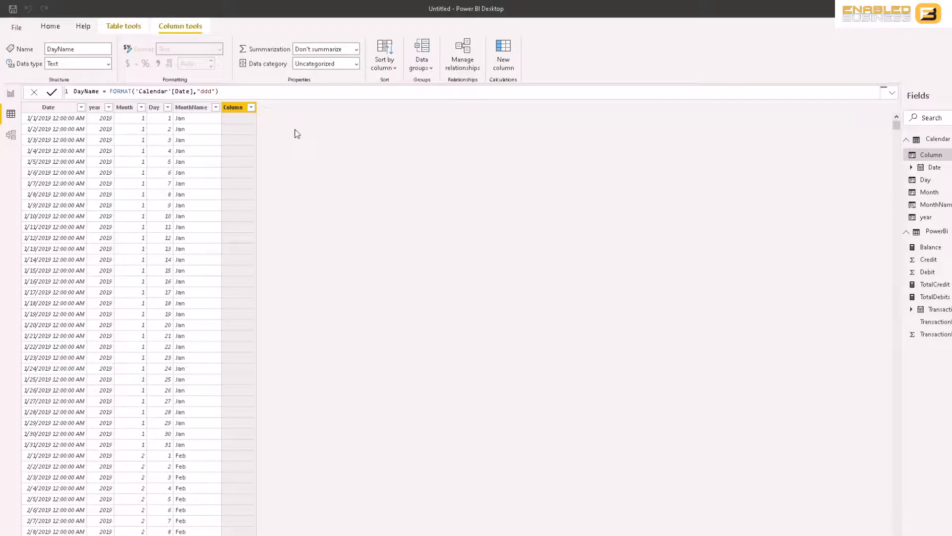
pyautogui.scroll(-10, 254, 156)
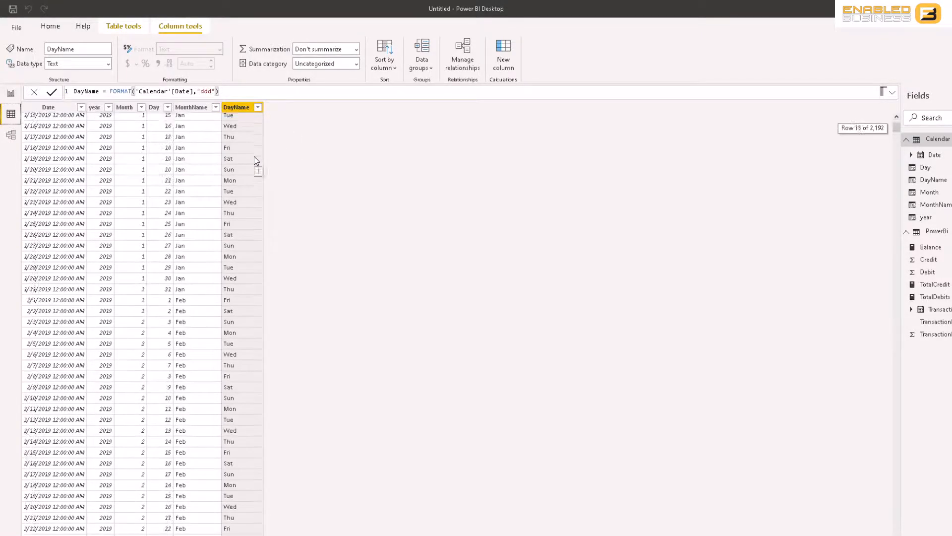
pyautogui.scroll(10, 252, 164)
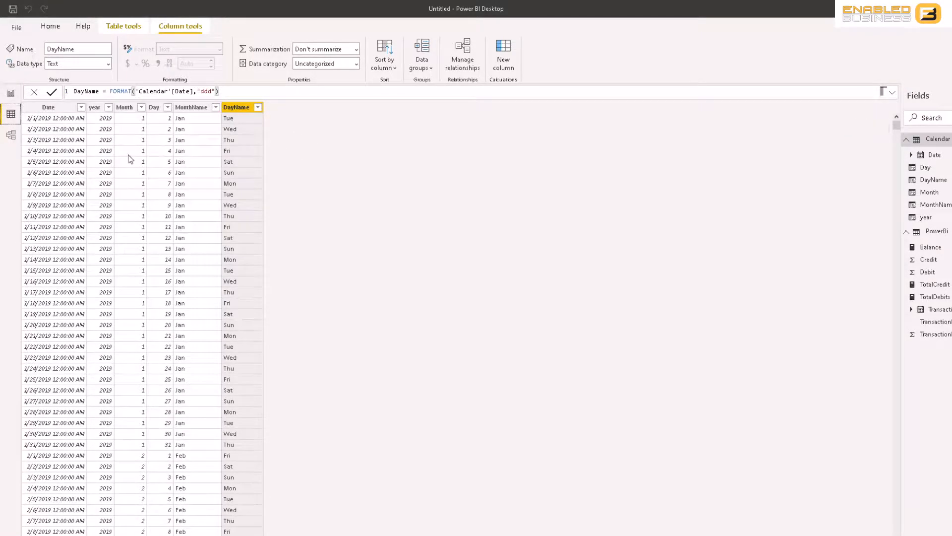
# In Model view, enlarge the PowerBi and Calendar tables to show all fields, and create a relationship from TransactionDate to Calendar's Date
pyautogui.click(13, 141)
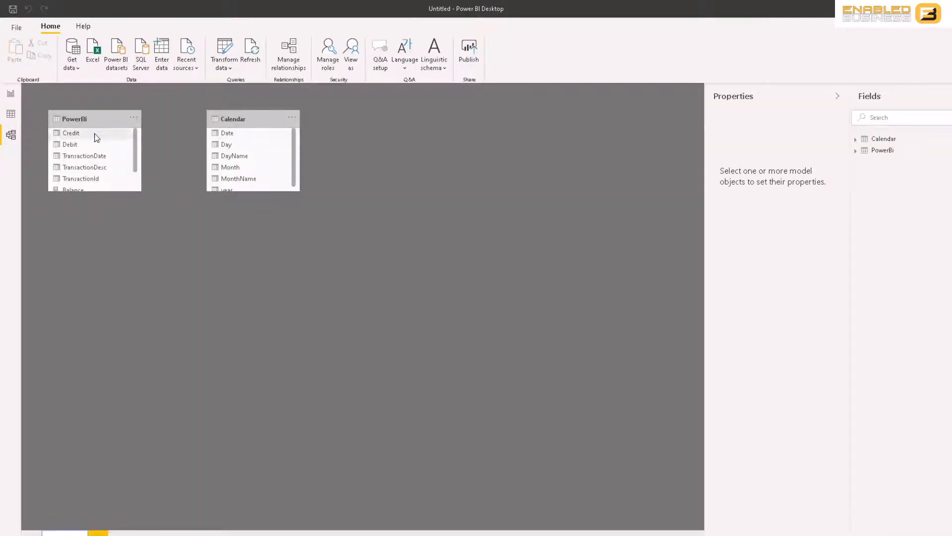
pyautogui.moveTo(141, 187); pyautogui.dragTo(150, 265)
pyautogui.moveTo(135, 191); pyautogui.dragTo(119, 303)
pyautogui.moveTo(255, 191); pyautogui.dragTo(259, 306)
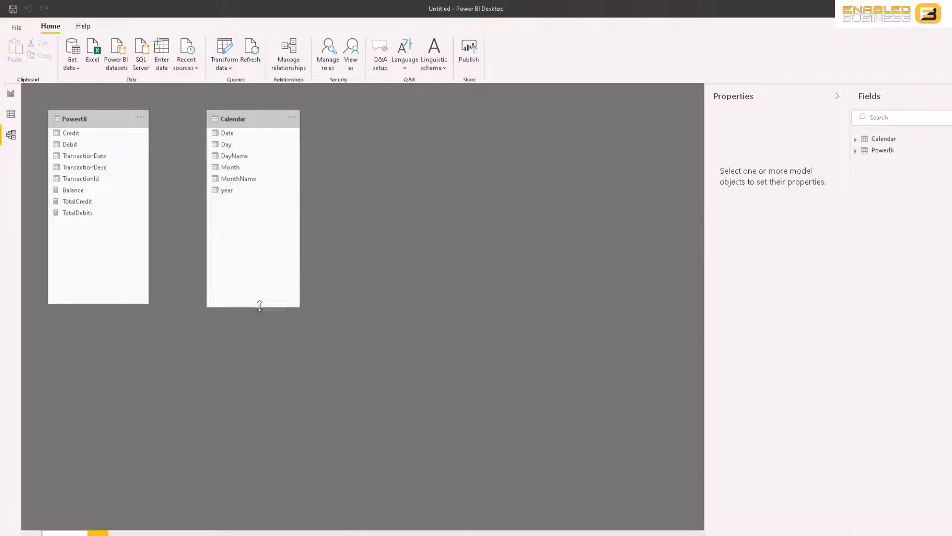
pyautogui.click(94, 158)
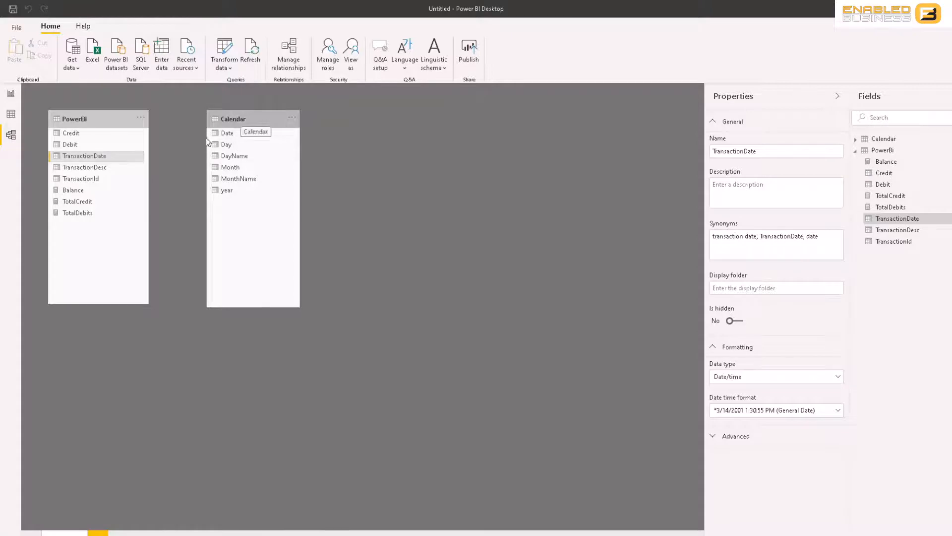
pyautogui.moveTo(89, 158); pyautogui.dragTo(242, 137)
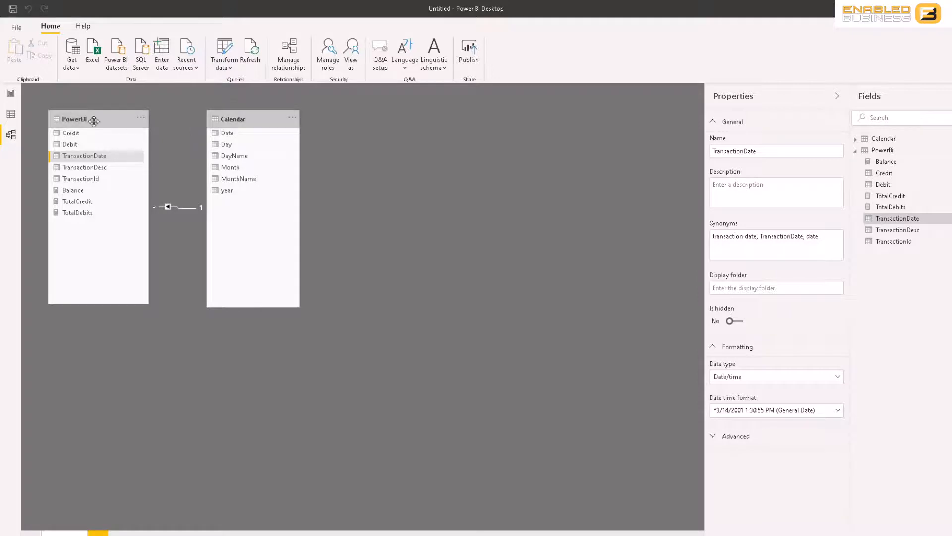
# In Data view, mark the Calendar table as a date table using its Date column
pyautogui.click(11, 115)
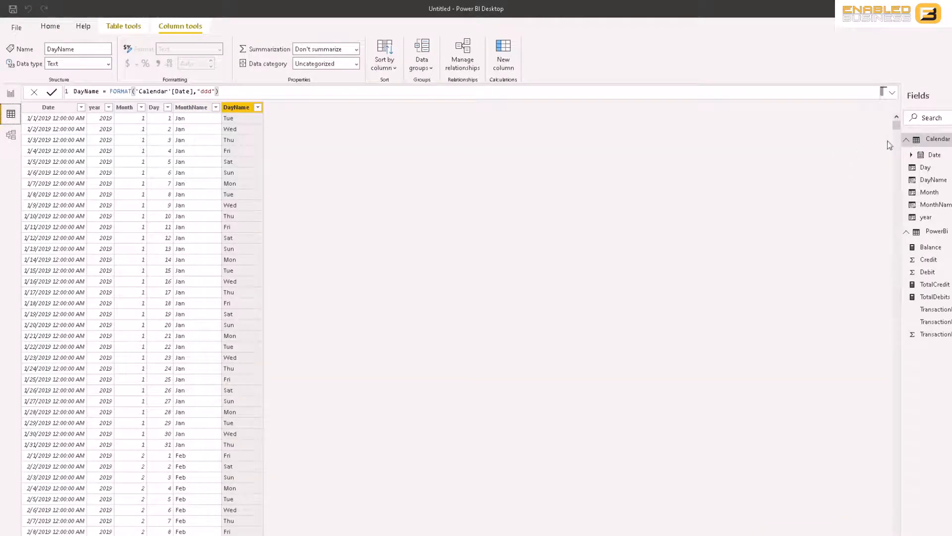
pyautogui.click(933, 142)
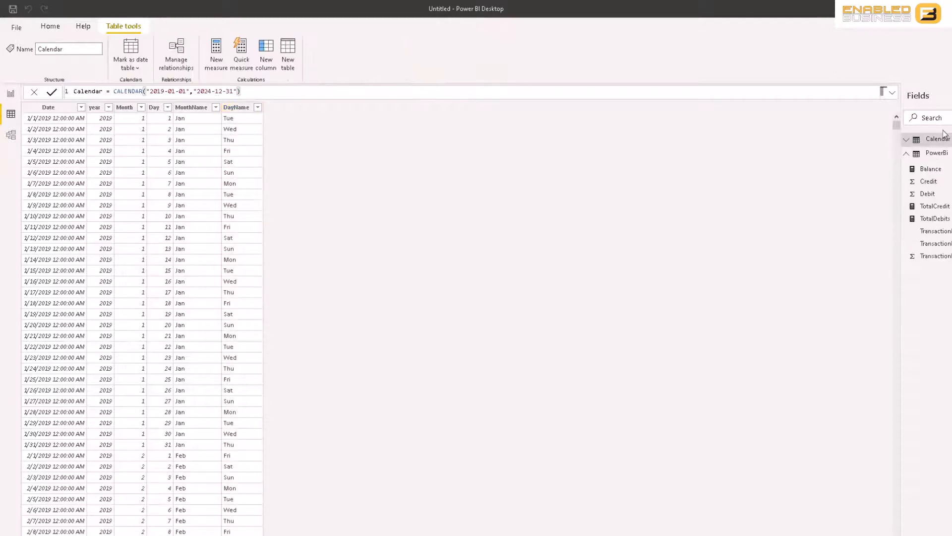
pyautogui.click(131, 69)
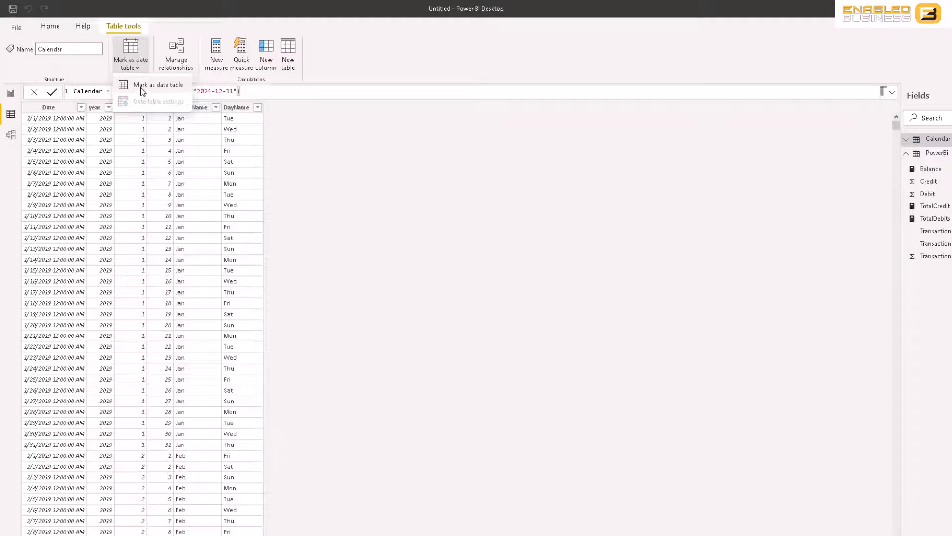
pyautogui.click(143, 91)
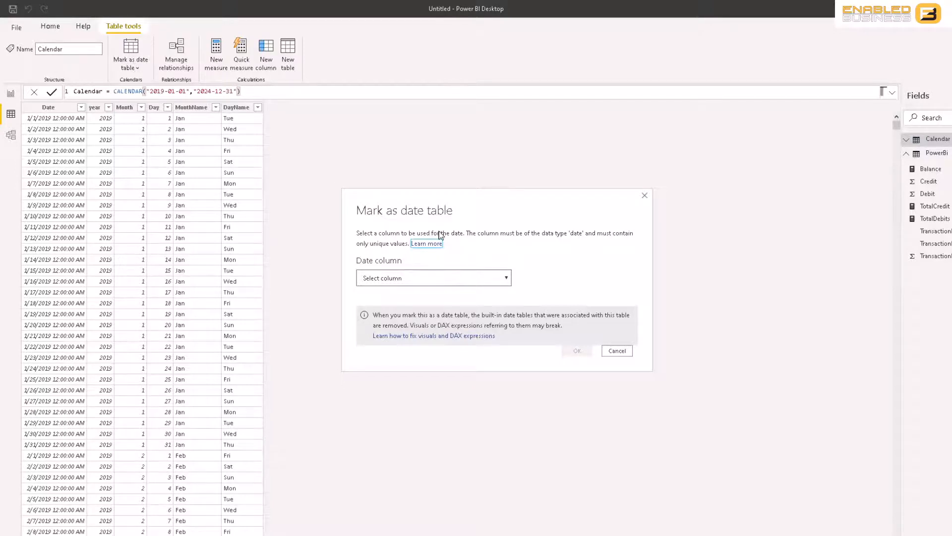
pyautogui.click(475, 279)
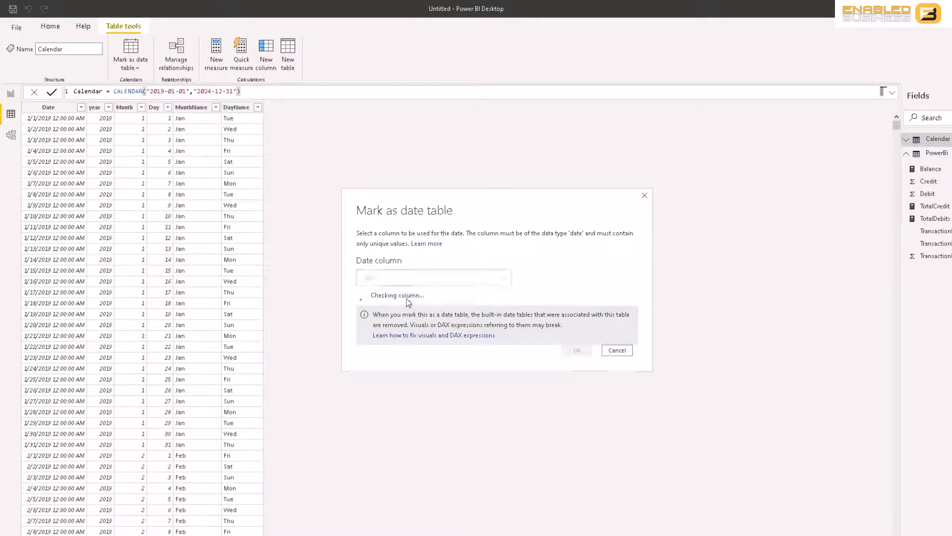
pyautogui.click(409, 299)
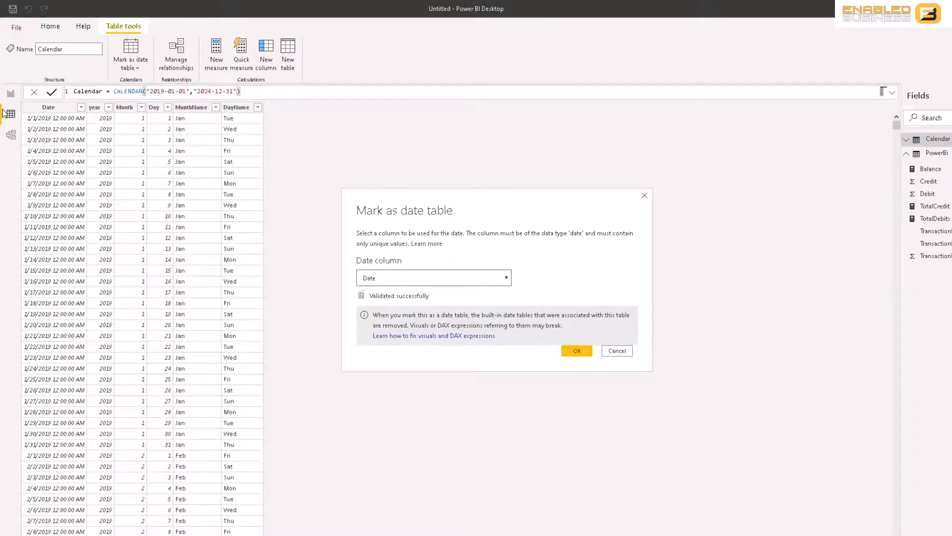
pyautogui.click(574, 353)
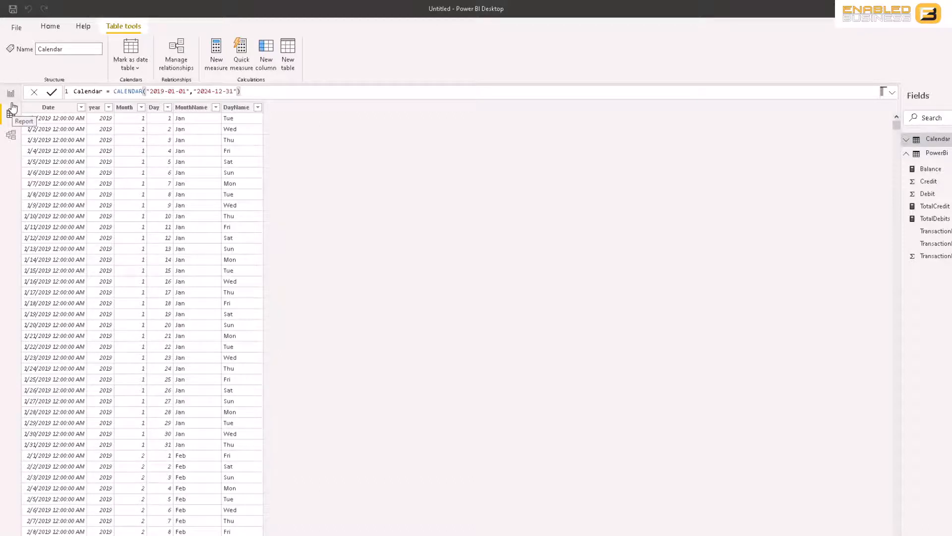
# Create a new measure in the PowerBi table and begin its expression with CALCULATE(sum(PowerBi[Debit]),
pyautogui.click(937, 153)
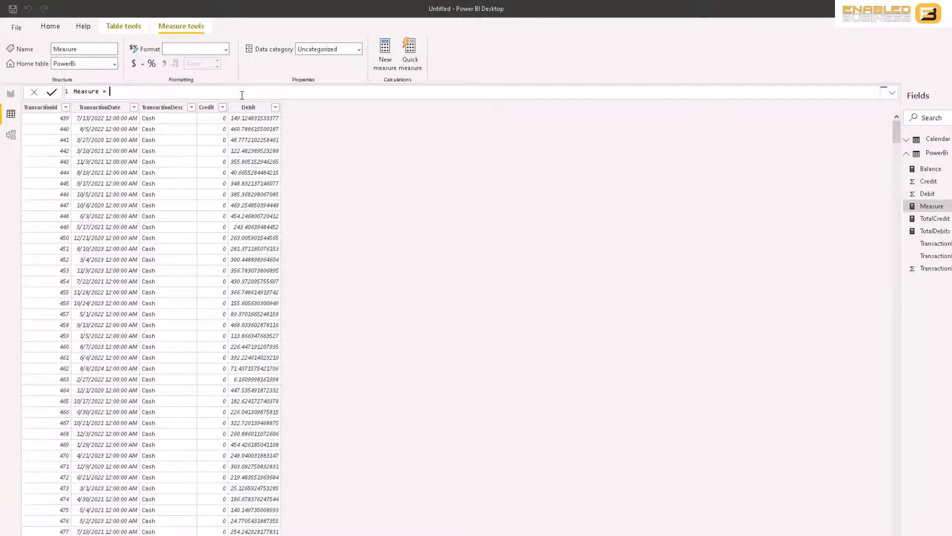
pyautogui.write('CAL')
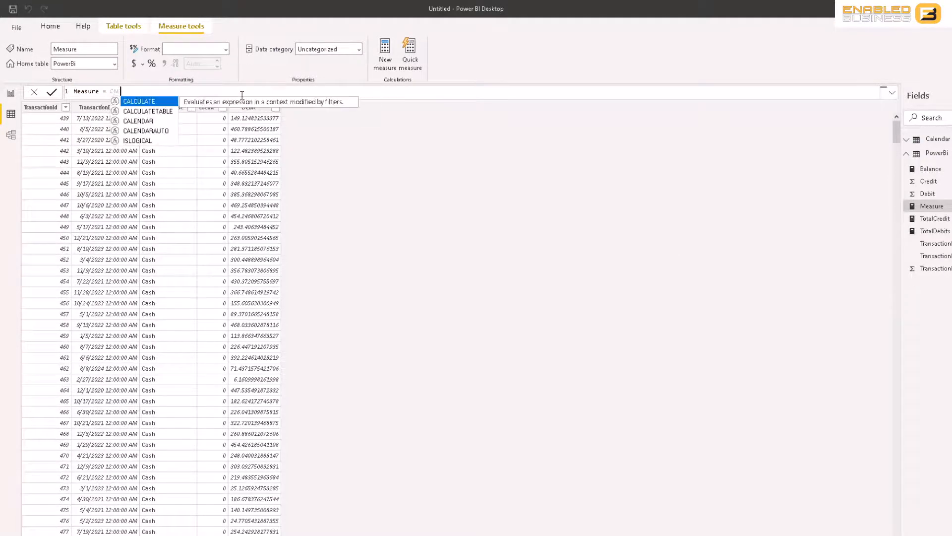
pyautogui.press('Tab')
pyautogui.write('sum(deb')
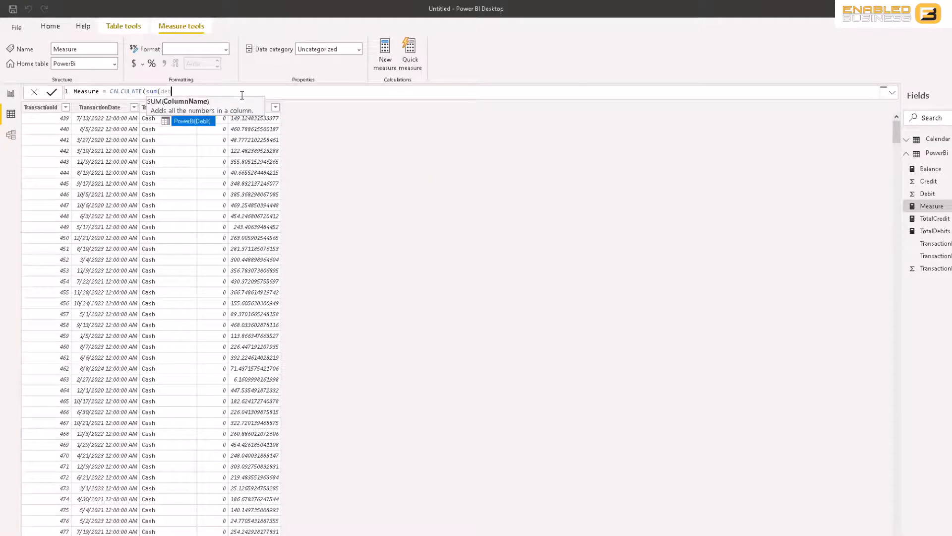
pyautogui.press('Tab')
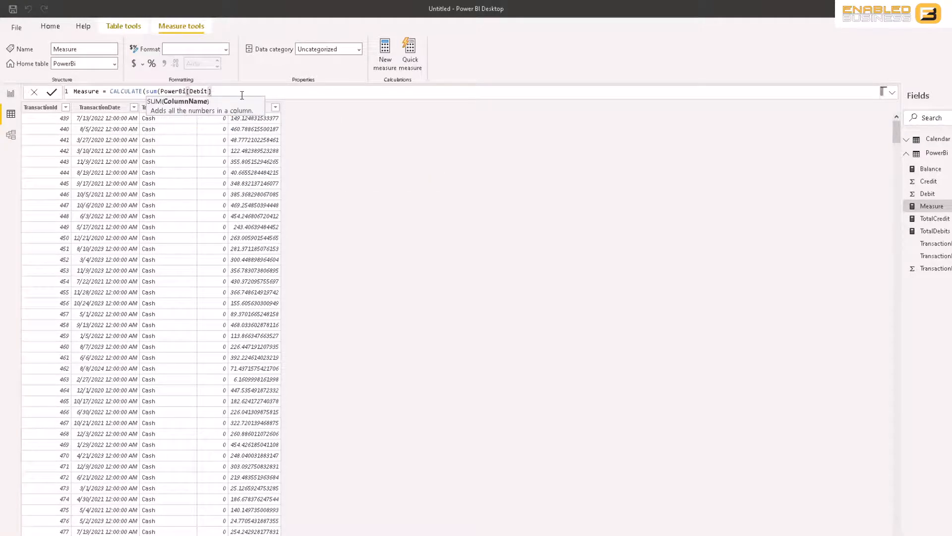
pyautogui.write(')')
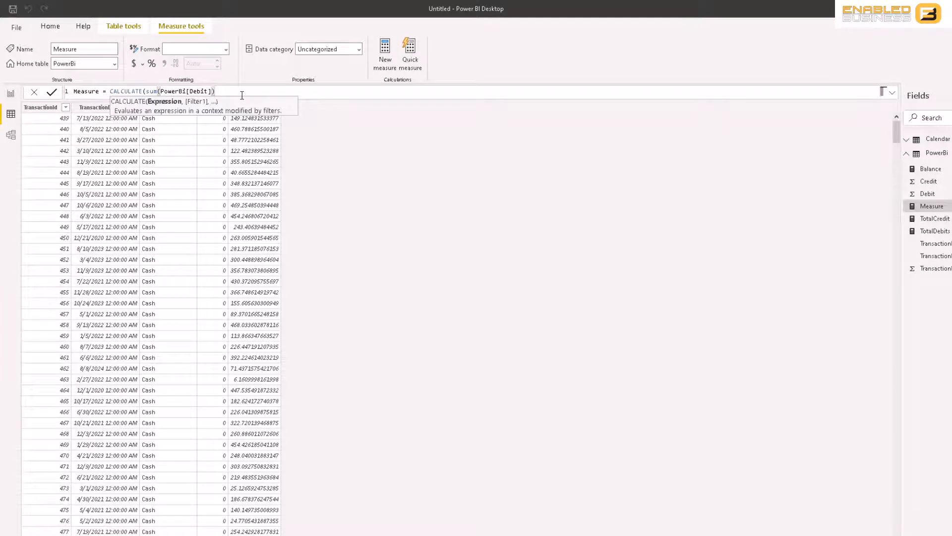
pyautogui.write(',')
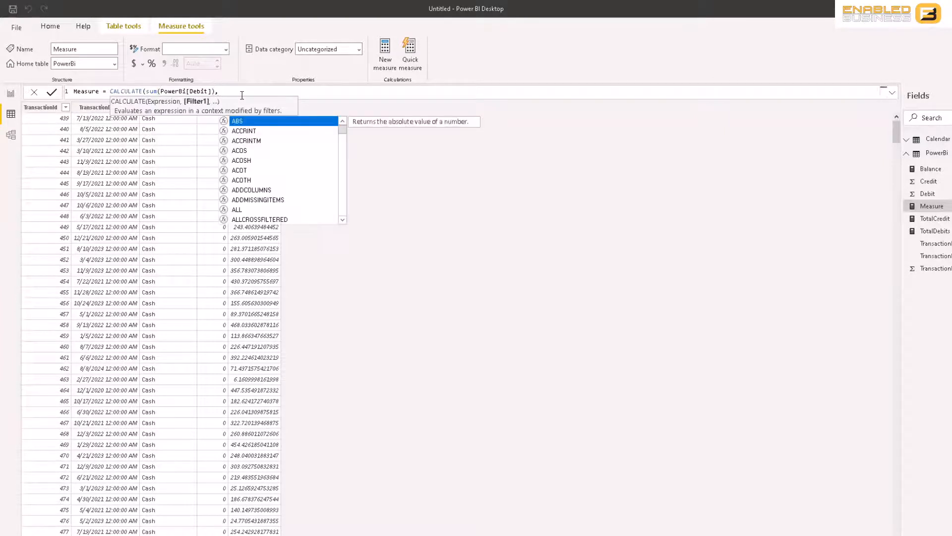
# Complete the measure's expression with the filter SAMEPERIODLASTYEAR('Calendar'[Date]) and close all its brackets
pyautogui.write('sa')
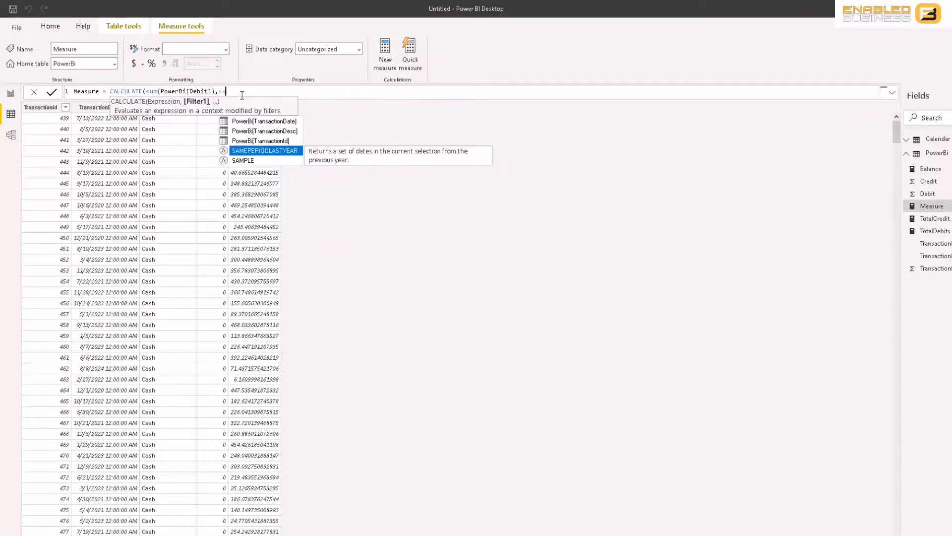
pyautogui.press('Tab')
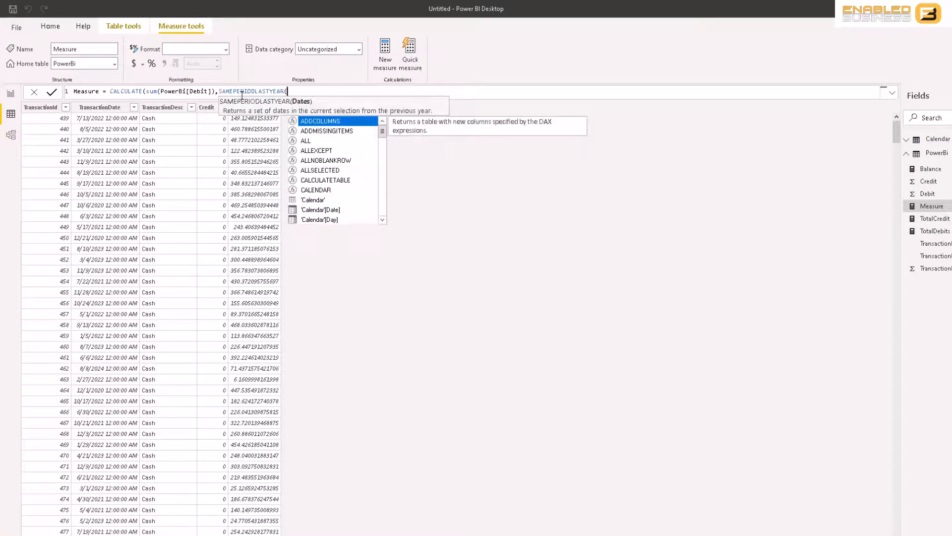
pyautogui.write('ca')
pyautogui.press('Down')
pyautogui.press('Down')
pyautogui.press('Down')
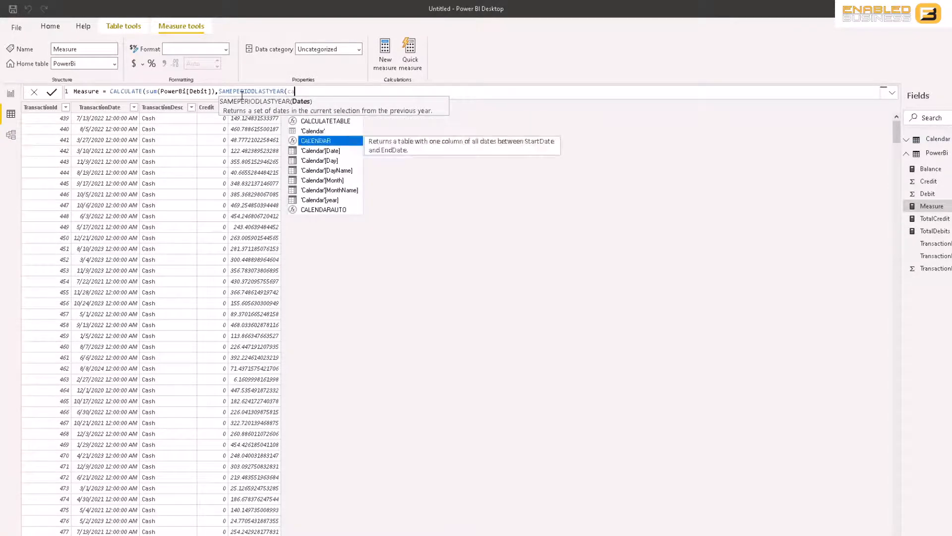
pyautogui.press('Tab')
pyautogui.write(')')
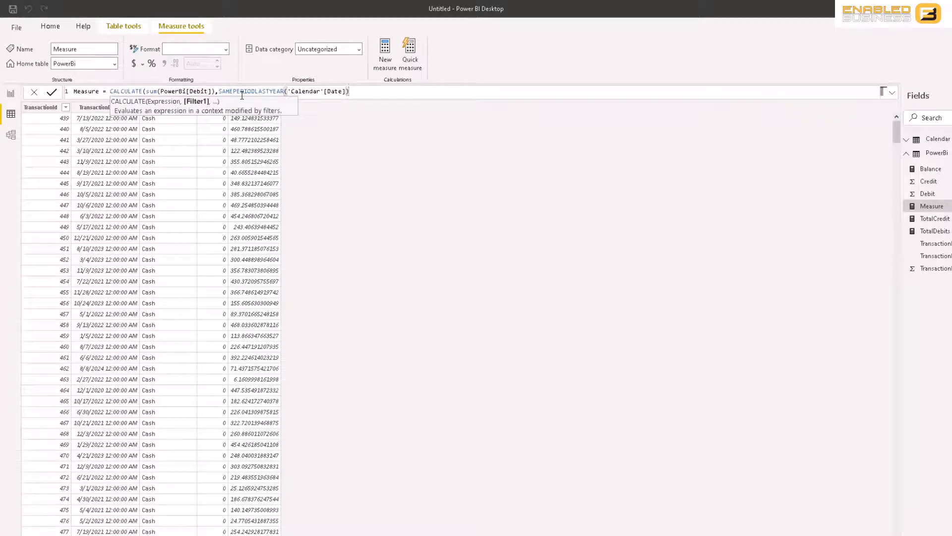
pyautogui.press('BackSpace')
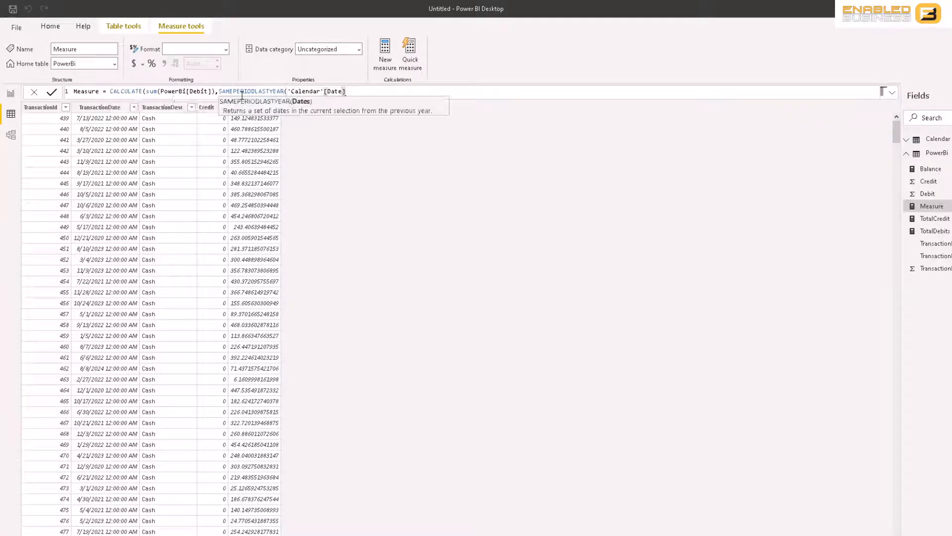
pyautogui.write(')')
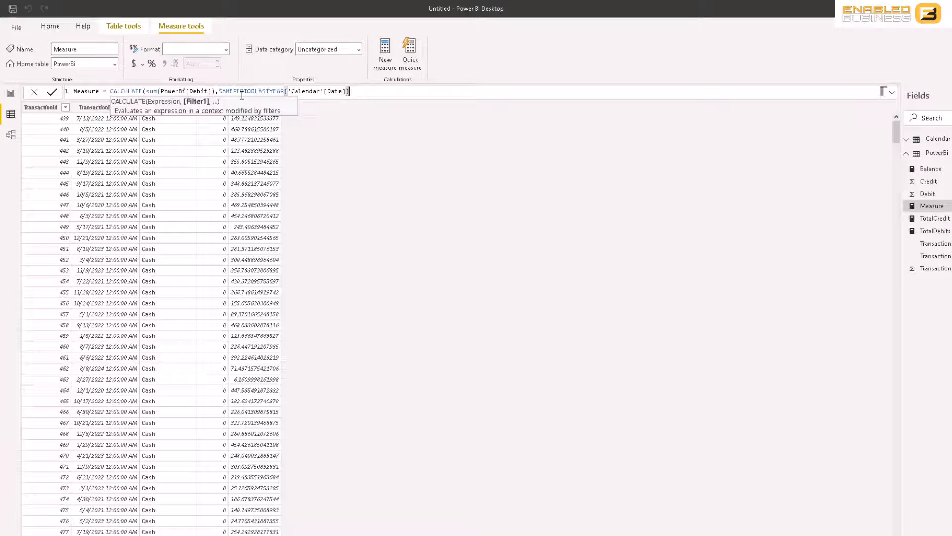
pyautogui.write(')')
# Name the last-year debit measure DebitsLY in its formula and commit it
pyautogui.press('Home')
pyautogui.hotkey('shift', 'Right')
pyautogui.hotkey('shift', 'Right')
pyautogui.hotkey('shift', 'Right')
pyautogui.hotkey('shift', 'Right')
pyautogui.hotkey('shift', 'Right')
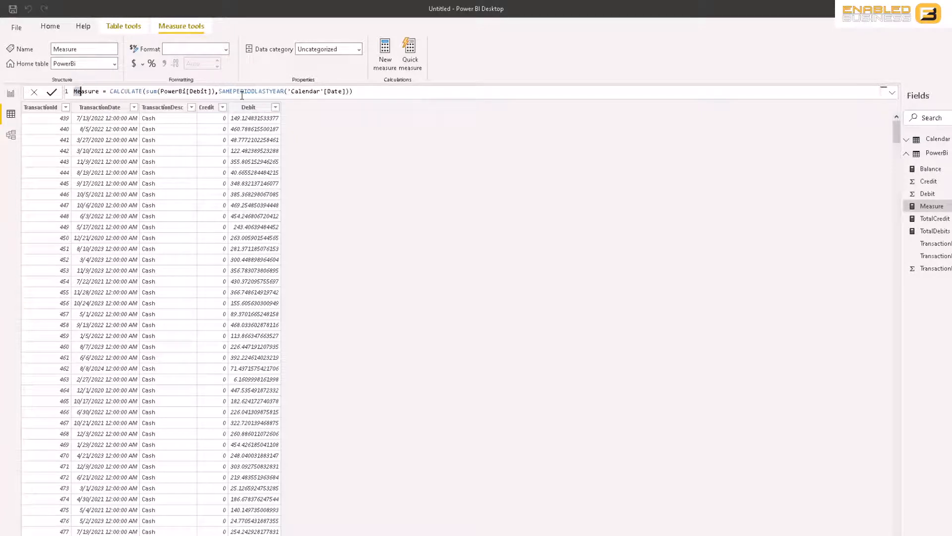
pyautogui.hotkey('shift', 'Right')
pyautogui.hotkey('shift', 'Right')
pyautogui.write('debits')
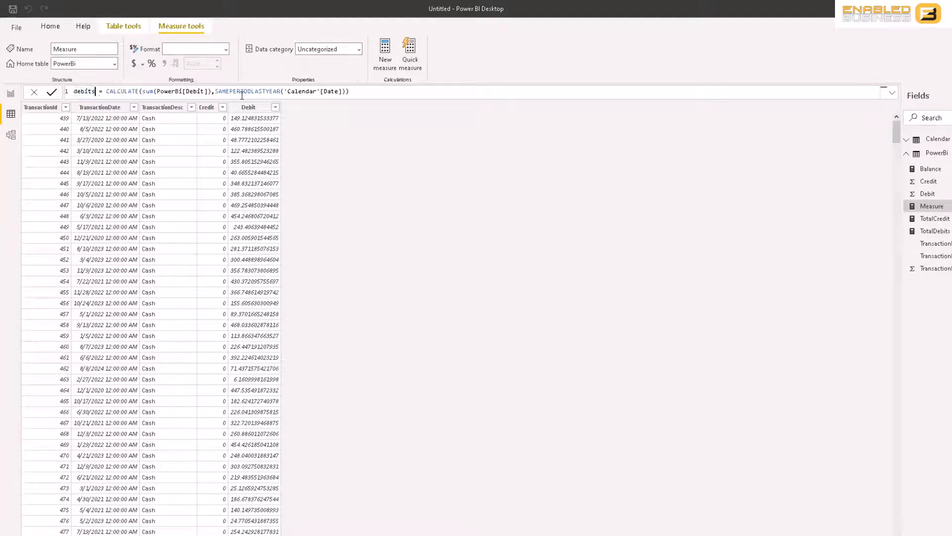
pyautogui.press('Home')
pyautogui.hotkey('shift', 'Right')
pyautogui.write('D')
pyautogui.press('Right')
pyautogui.press('Right')
pyautogui.press('Right')
pyautogui.press('Right')
pyautogui.press('Right')
pyautogui.write('LY')
pyautogui.press('Return')
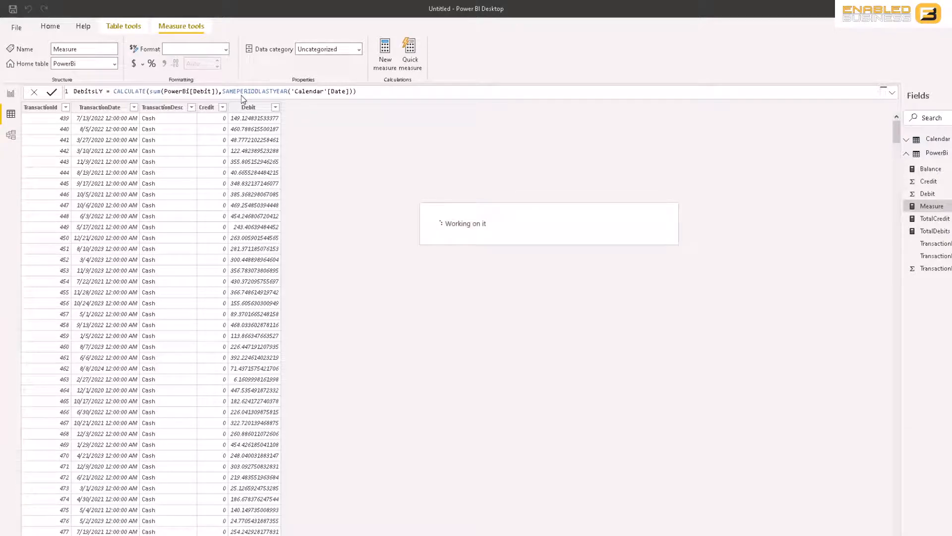
# On the report page, add a stacked area chart and place it below the TotalCredit and TotalDebits cards
pyautogui.click(12, 96)
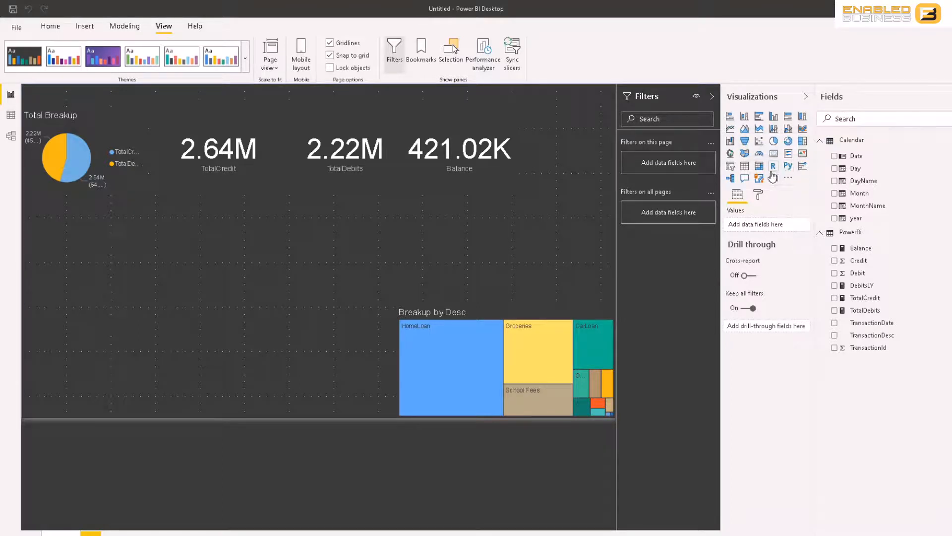
pyautogui.click(759, 128)
pyautogui.moveTo(568, 159); pyautogui.dragTo(371, 321)
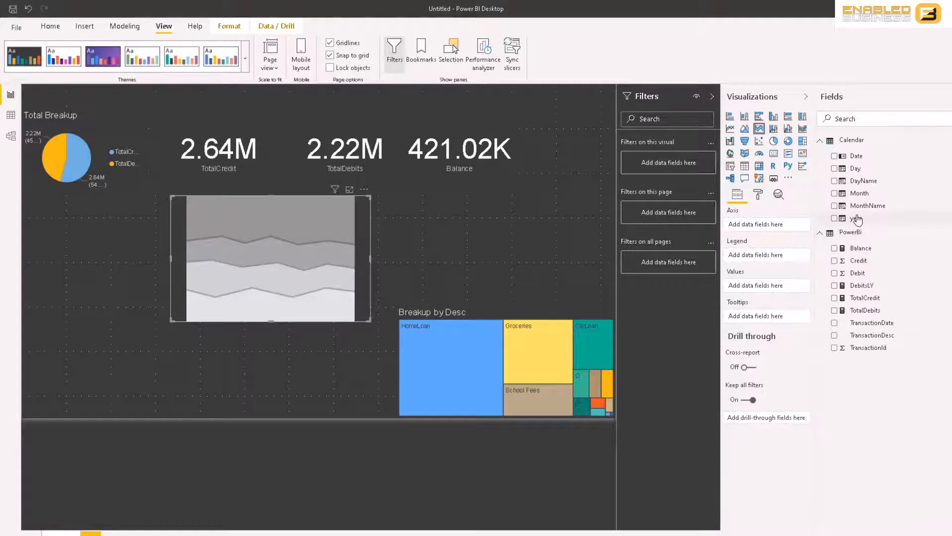
# Plot Debit and DebitsLY as the area chart's values with Calendar's year on the axis, and widen the chart slightly
pyautogui.click(834, 219)
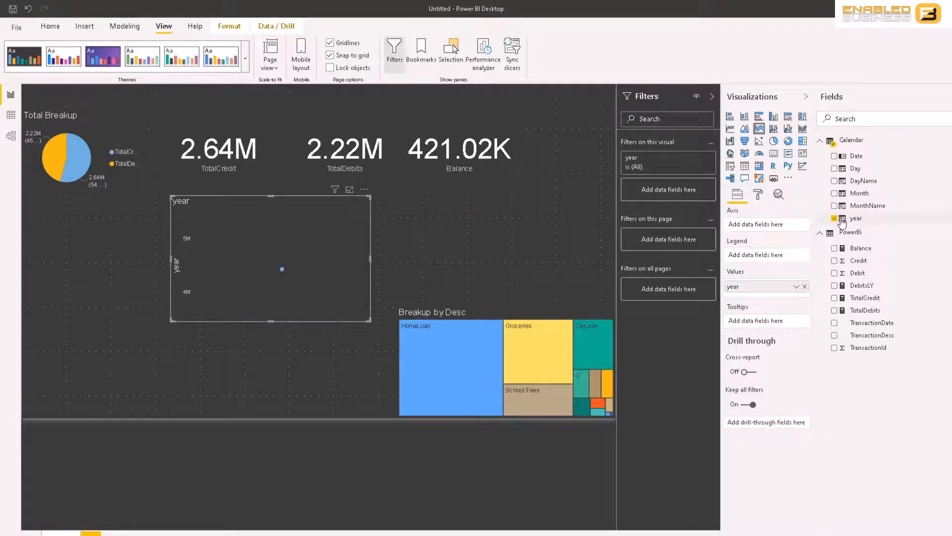
pyautogui.click(835, 273)
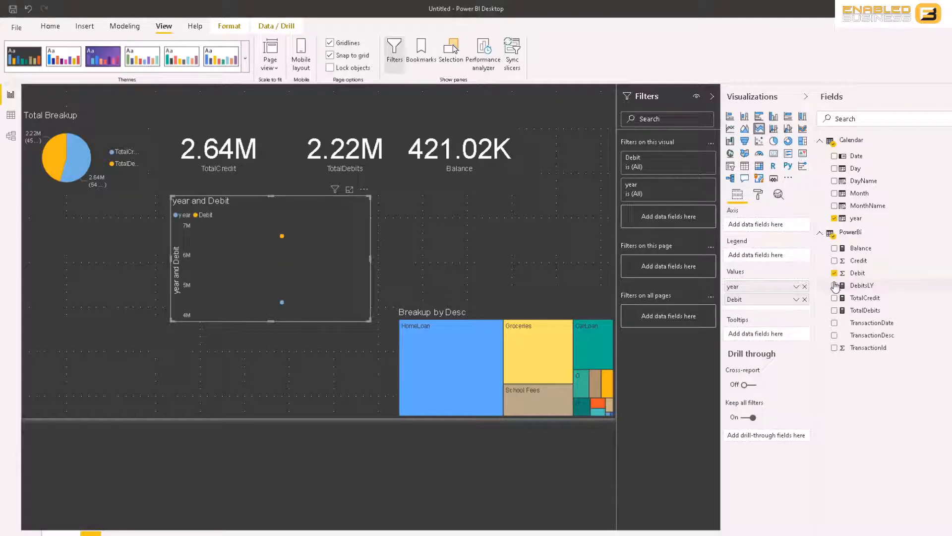
pyautogui.click(835, 287)
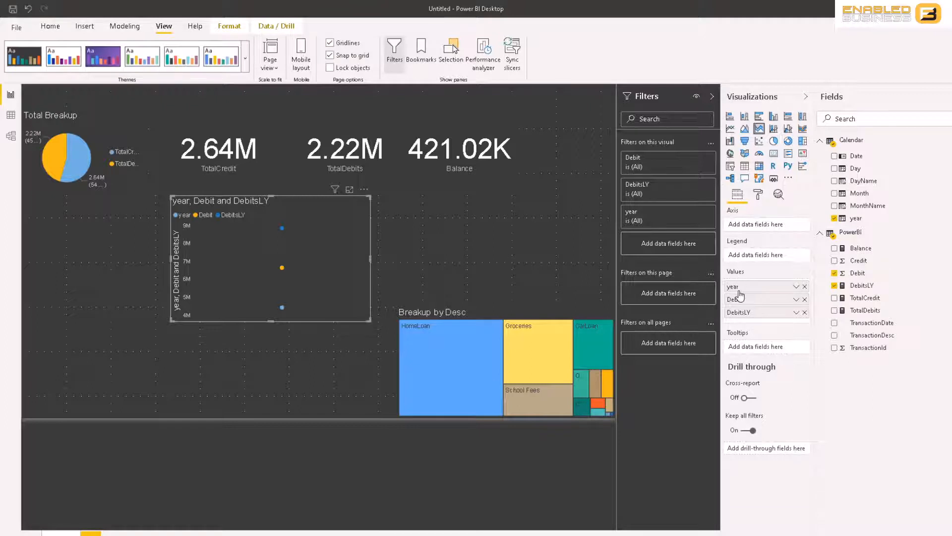
pyautogui.moveTo(740, 287); pyautogui.dragTo(741, 226)
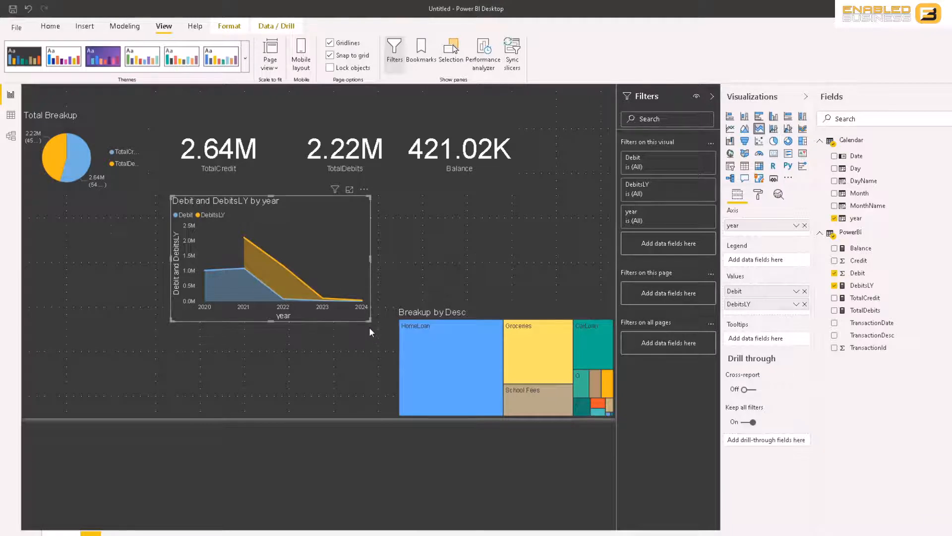
pyautogui.moveTo(371, 328); pyautogui.dragTo(385, 322)
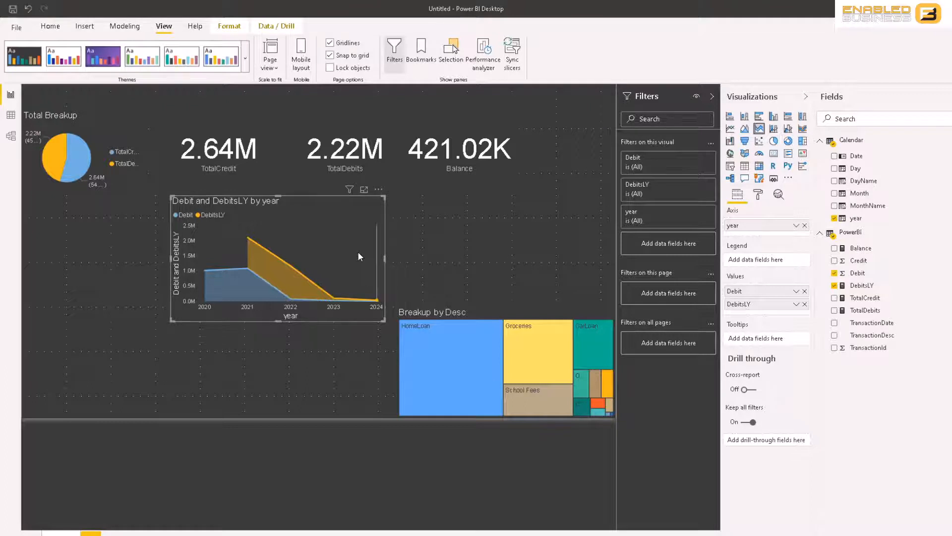
# Show the debit comparison as a table sorted ascending by year and compare Debit with DebitsLY for each year
pyautogui.click(745, 167)
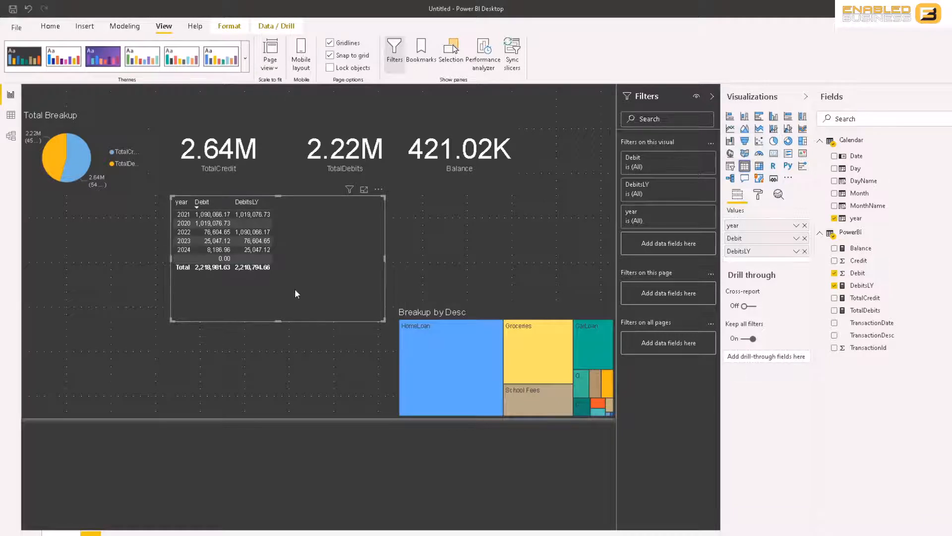
pyautogui.click(178, 205)
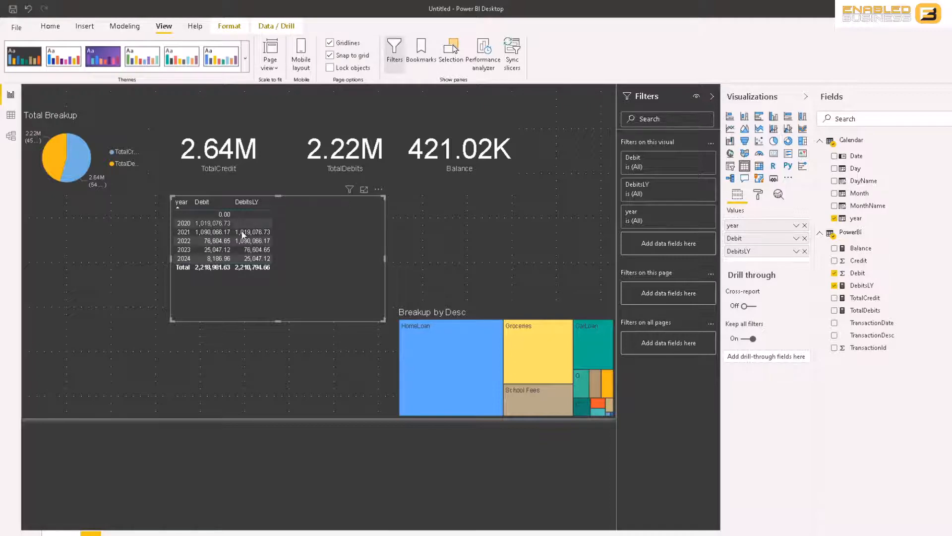
pyautogui.moveTo(258, 240)
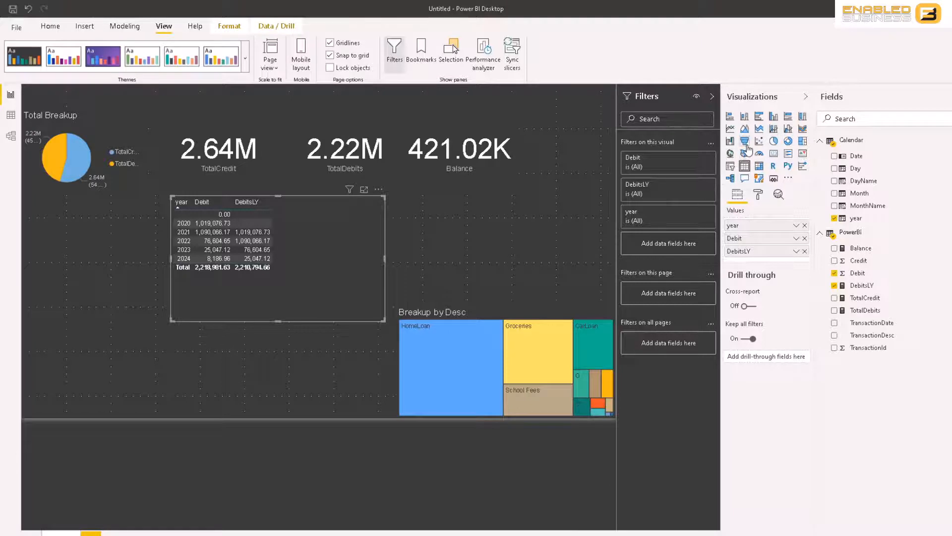
# Turn the debit comparison back into a stacked area chart, check its 2022 values, and move it directly above the Breakup by Desc treemap
pyautogui.click(759, 128)
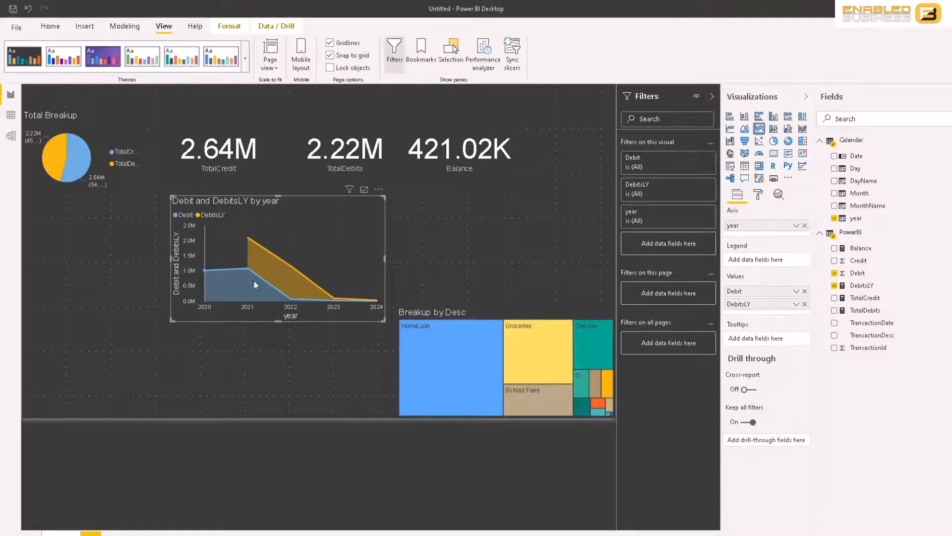
pyautogui.moveTo(283, 301)
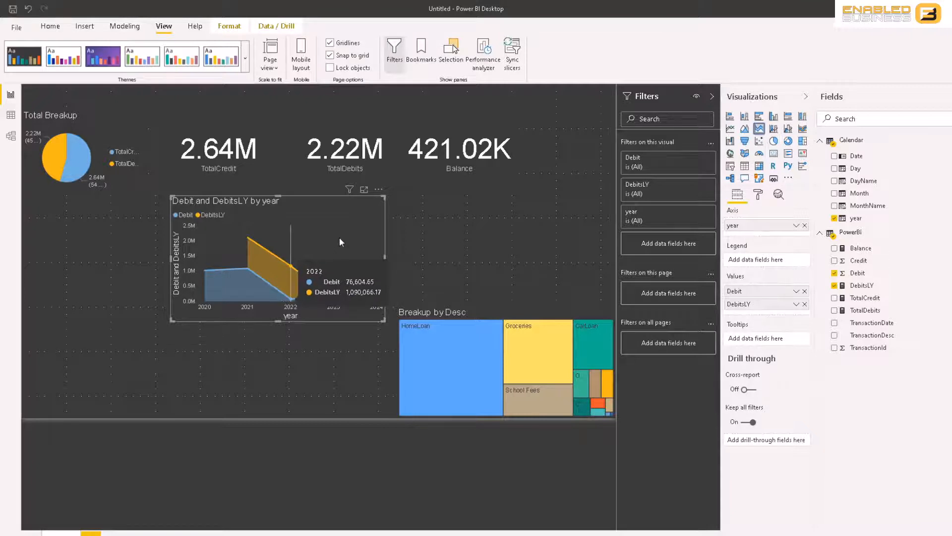
pyautogui.moveTo(353, 237); pyautogui.dragTo(578, 213)
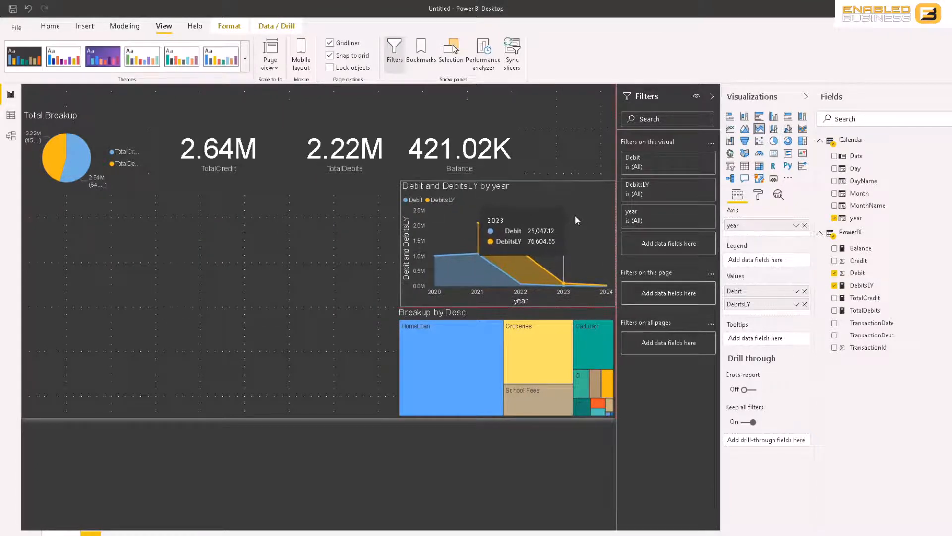
# Add a stacked bar chart of Balance by MonthName below the Total Breakup pie chart and enlarge it to fit all months
pyautogui.click(570, 159)
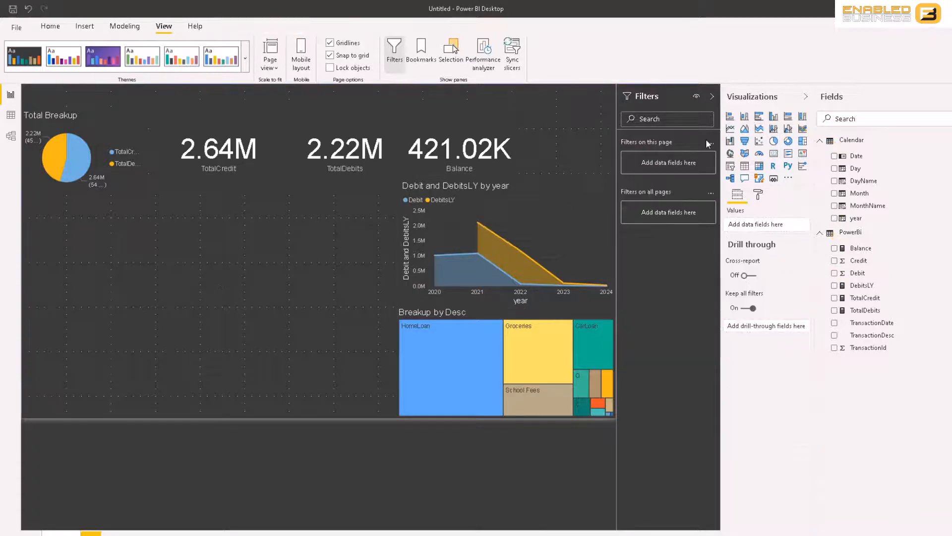
pyautogui.click(734, 115)
pyautogui.moveTo(589, 147); pyautogui.dragTo(99, 300)
pyautogui.click(833, 248)
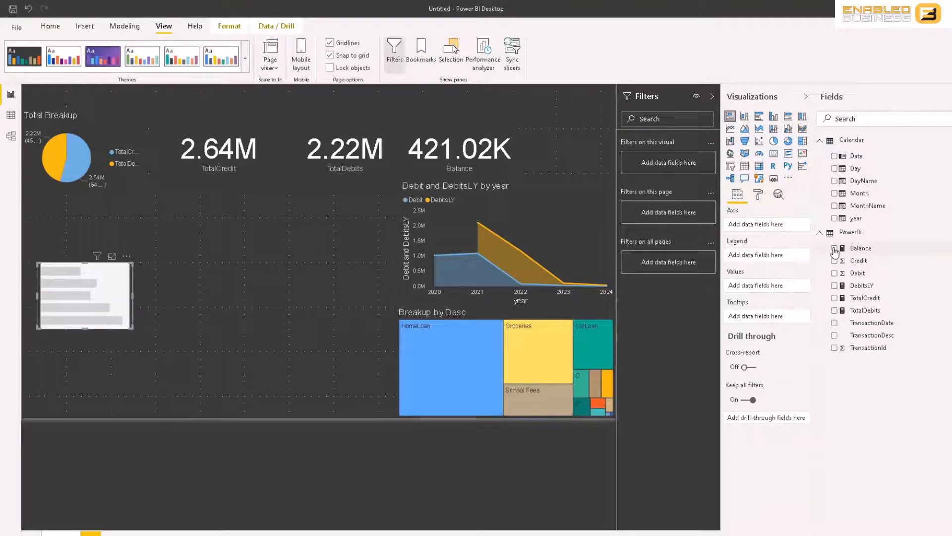
pyautogui.click(834, 206)
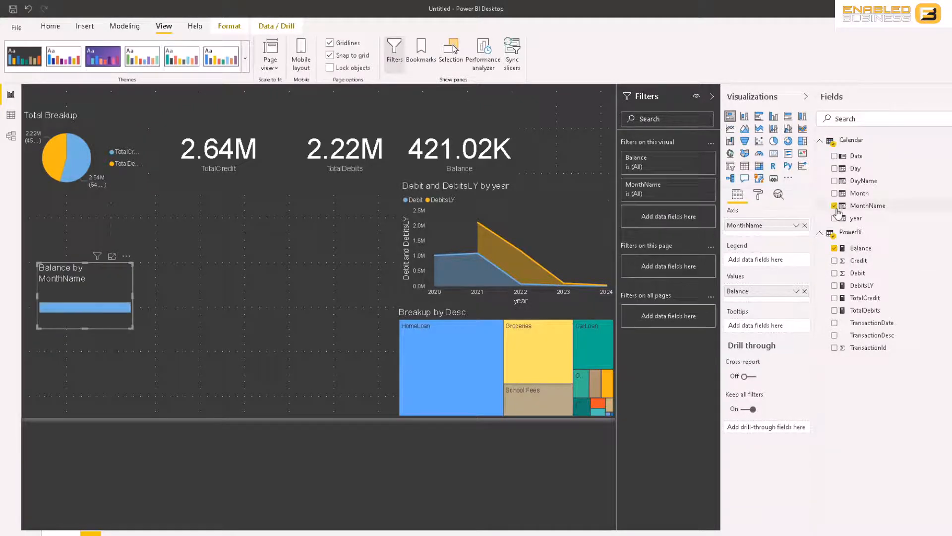
pyautogui.moveTo(123, 328); pyautogui.dragTo(155, 399)
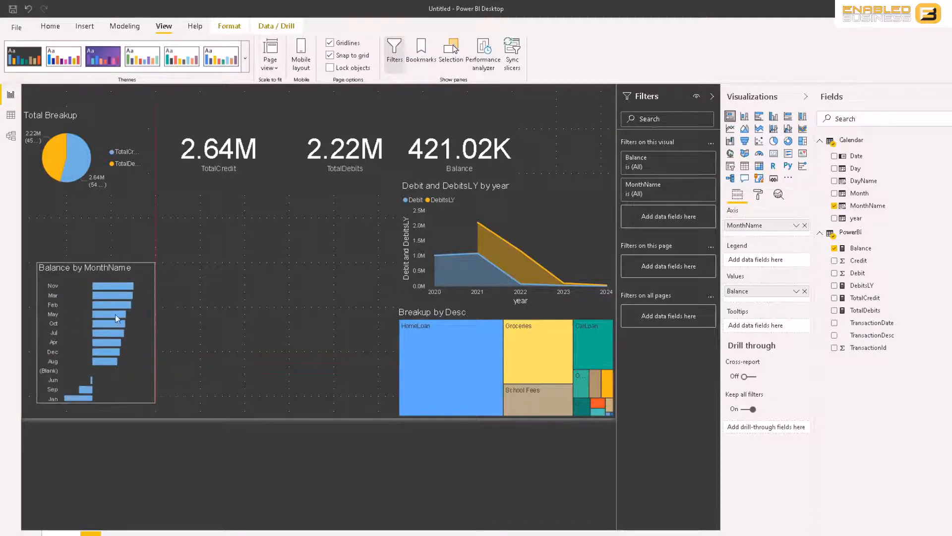
pyautogui.moveTo(152, 263); pyautogui.dragTo(164, 208)
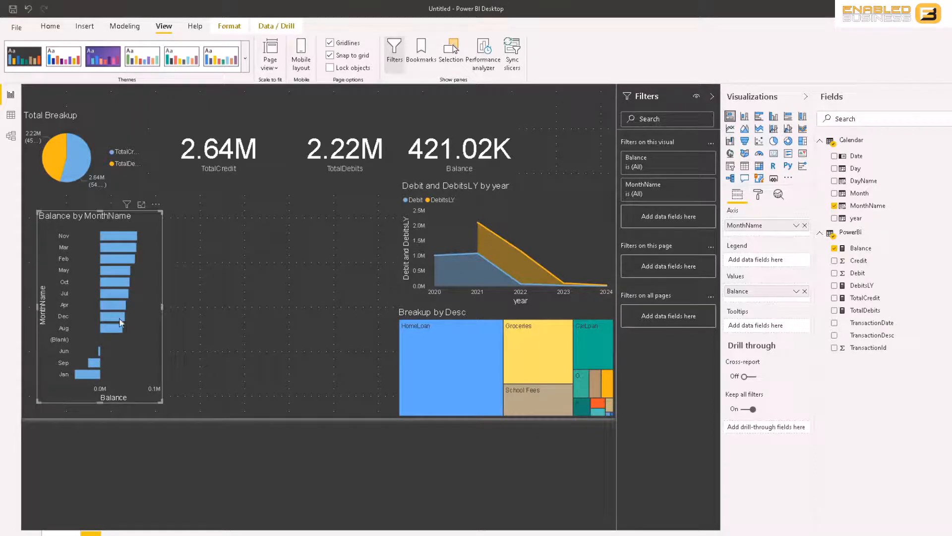
# Sort the Balance by MonthName bar chart by MonthName
pyautogui.click(67, 235)
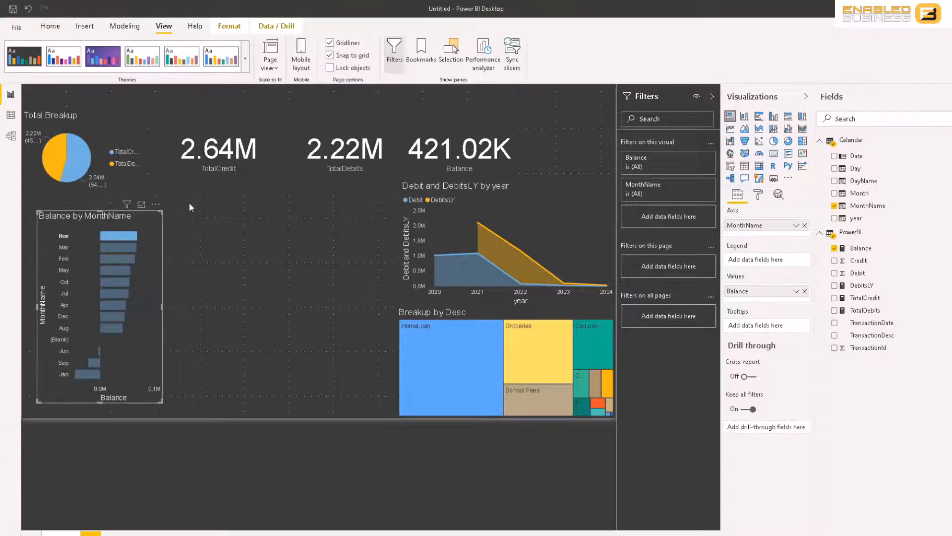
pyautogui.click(156, 205)
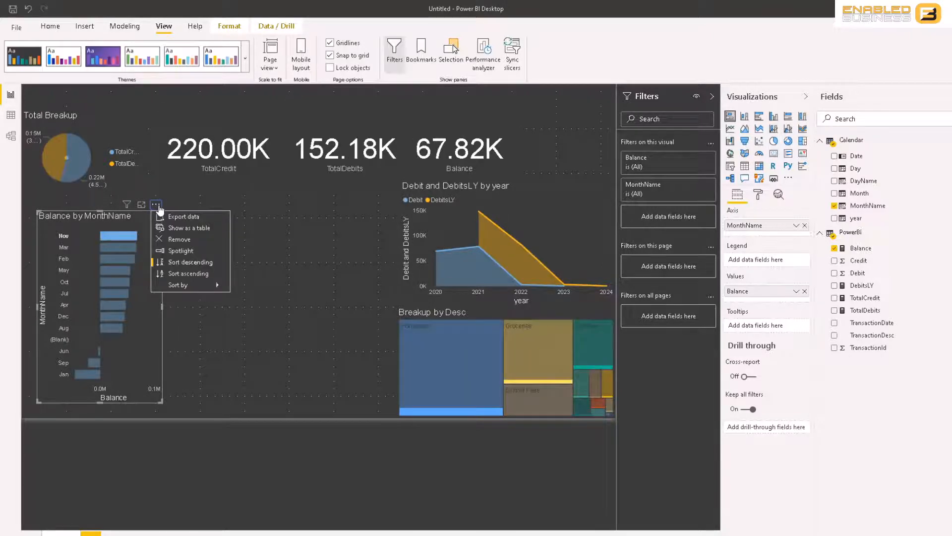
pyautogui.moveTo(195, 284)
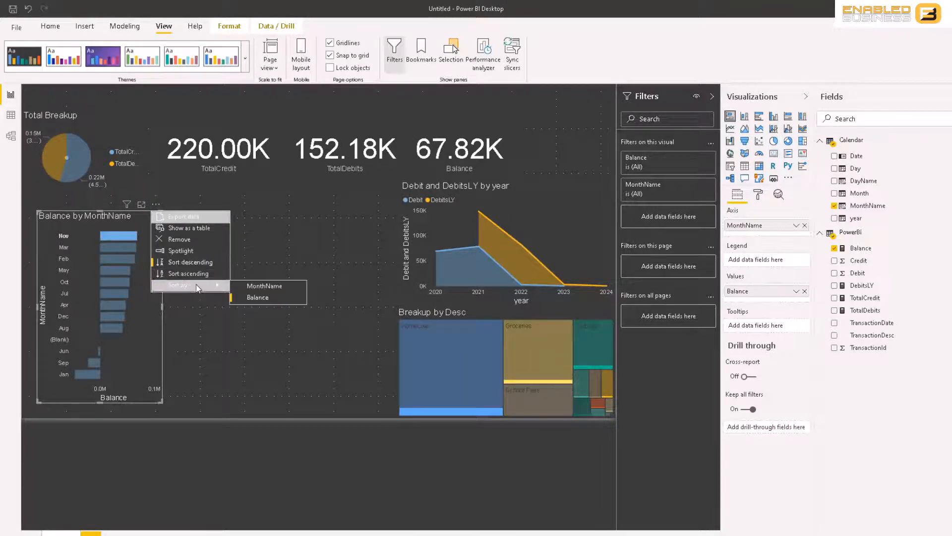
pyautogui.click(251, 288)
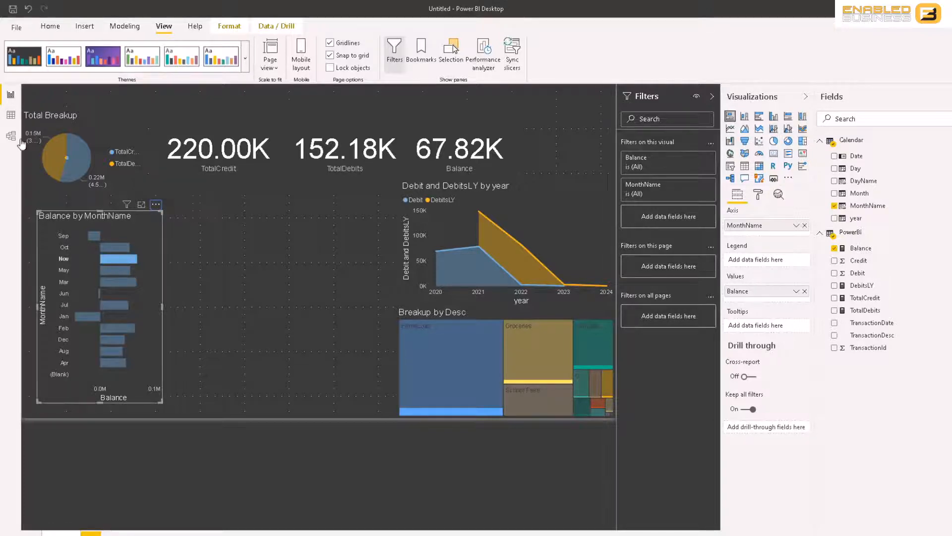
# Make the Calendar table's MonthName column sort by the Month column, and return to the report
pyautogui.click(19, 119)
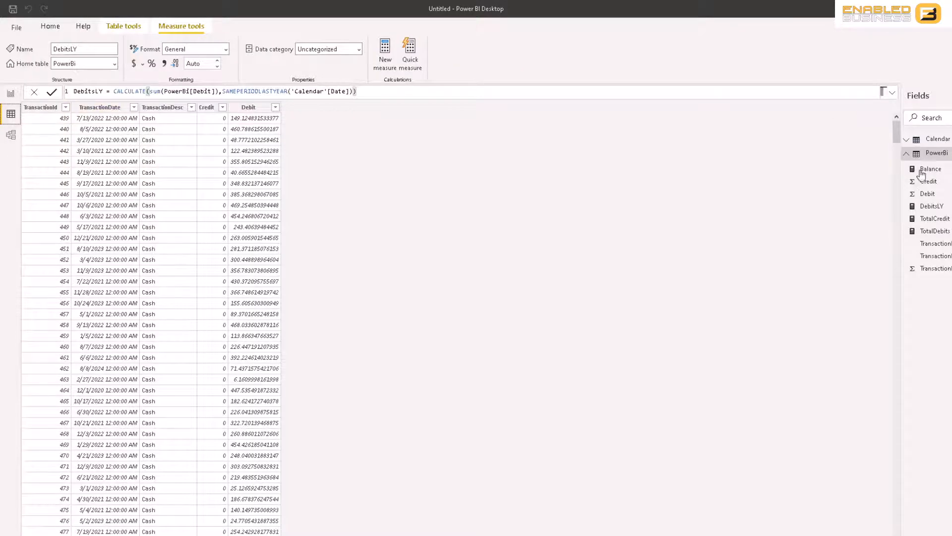
pyautogui.click(932, 142)
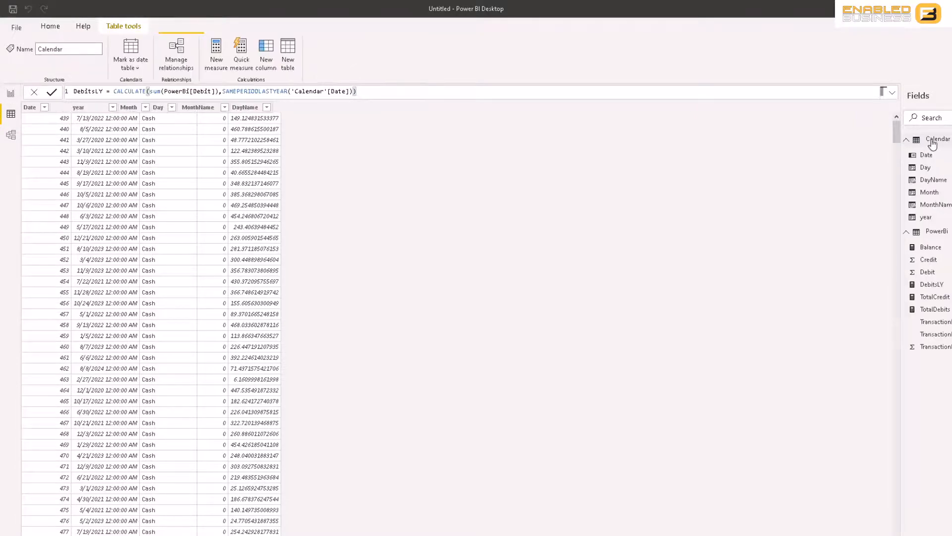
pyautogui.click(932, 144)
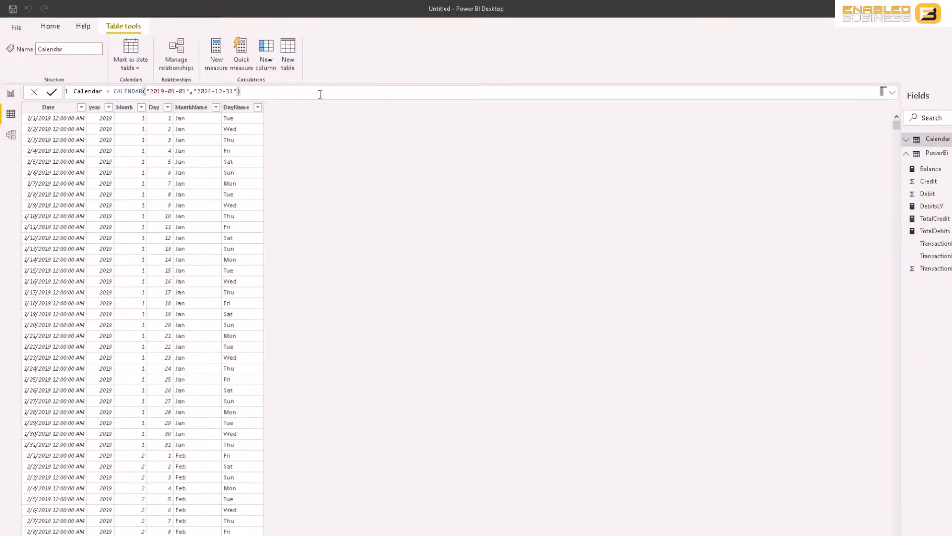
pyautogui.click(203, 110)
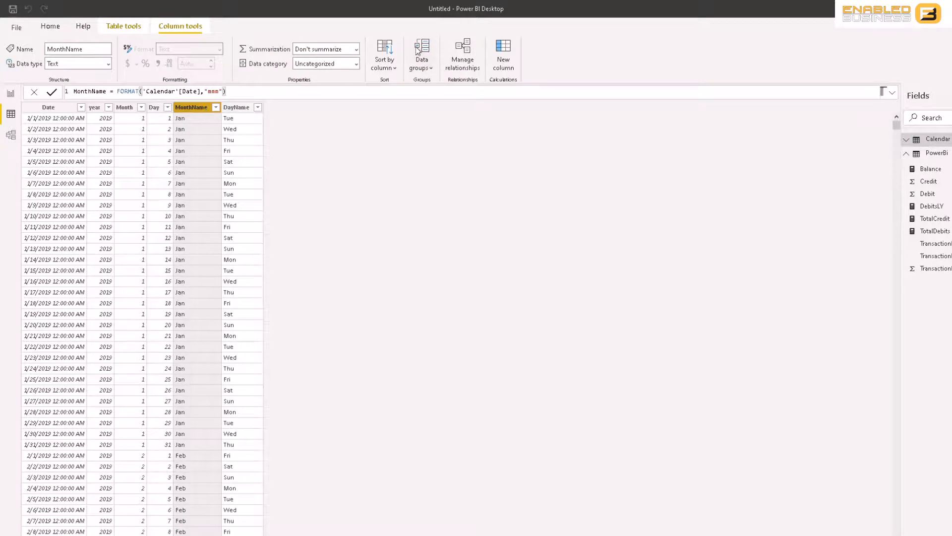
pyautogui.click(382, 67)
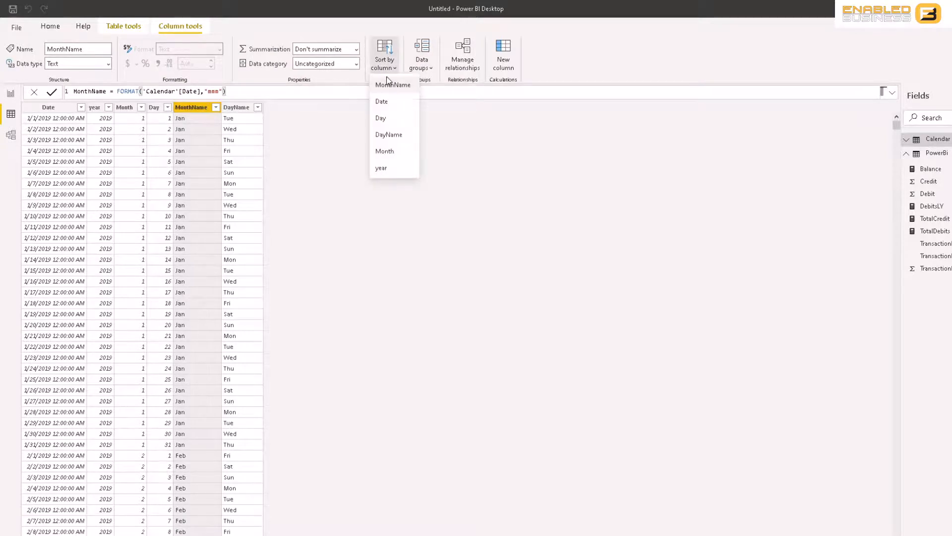
pyautogui.click(385, 152)
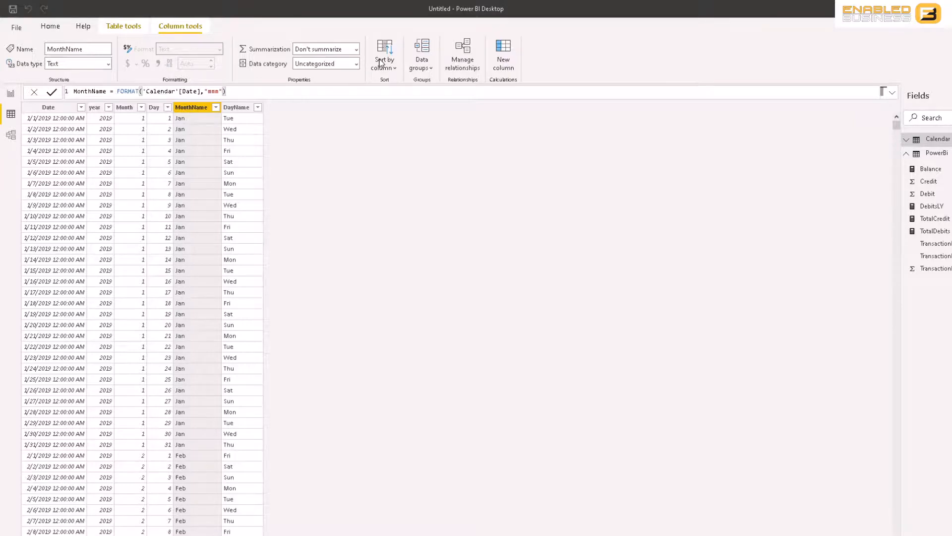
pyautogui.click(381, 62)
pyautogui.click(396, 148)
pyautogui.click(11, 94)
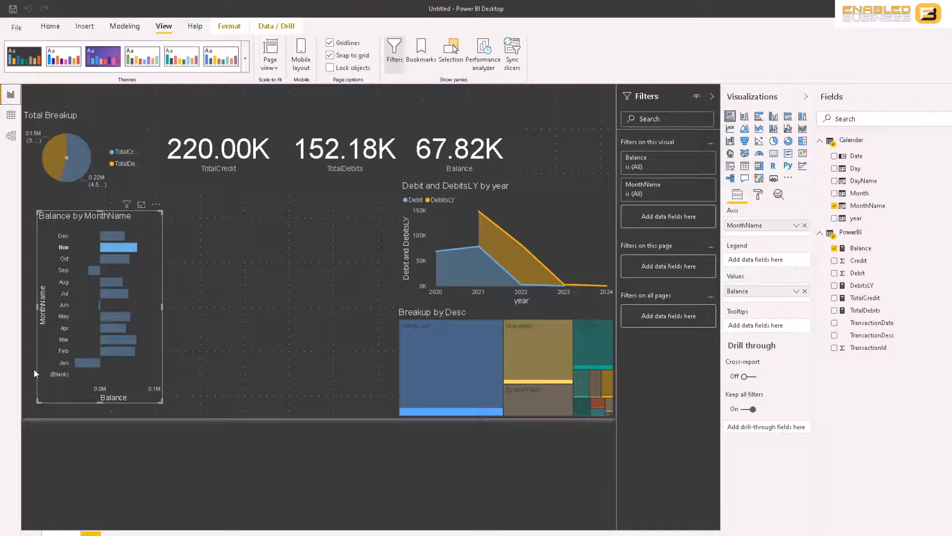
# Clear the Nov highlight in the Balance by MonthName chart and check the balances of individual months such as Feb
pyautogui.click(65, 368)
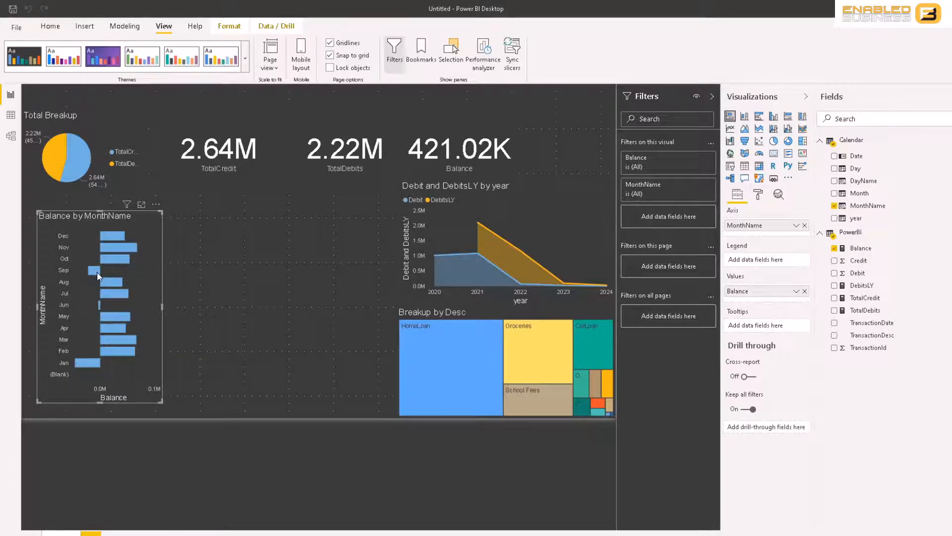
pyautogui.moveTo(111, 352)
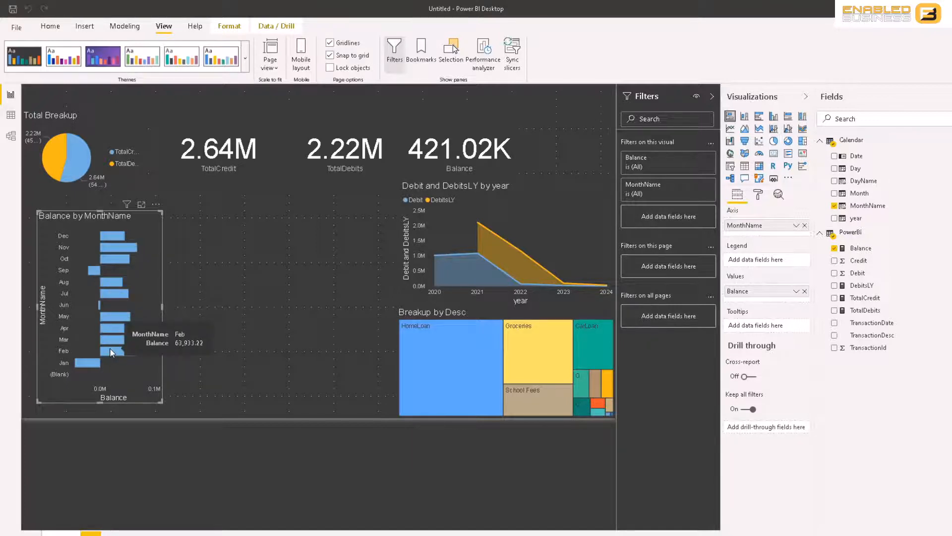
pyautogui.moveTo(112, 236)
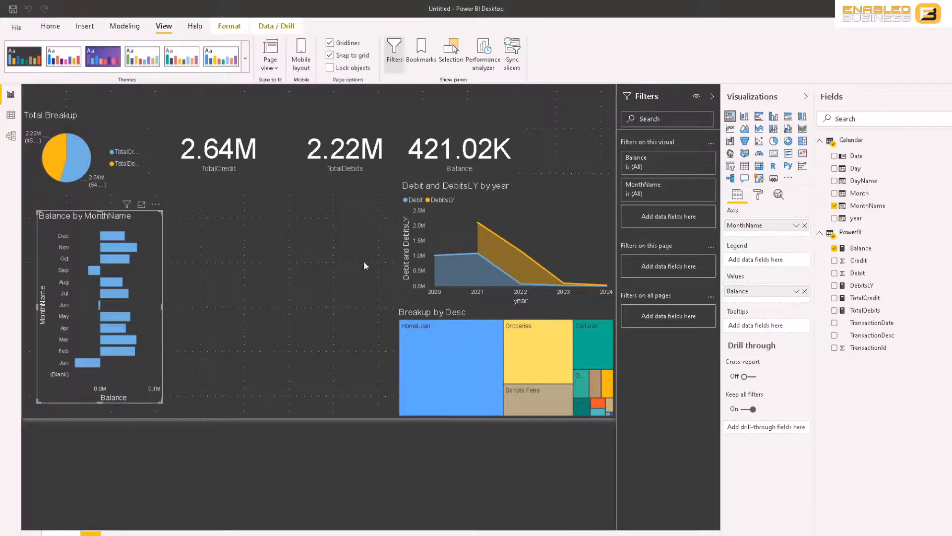
pyautogui.click(733, 169)
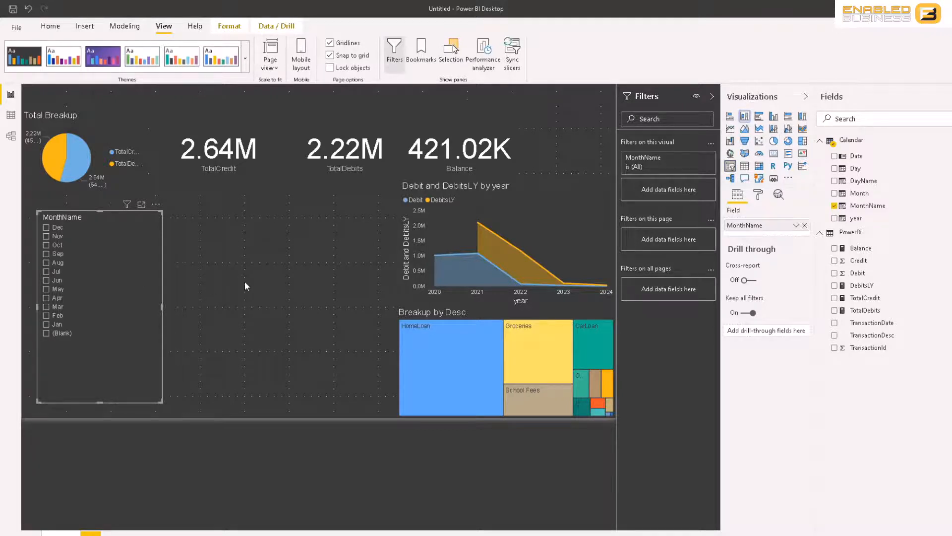
pyautogui.hotkey('ctrl', 'z')
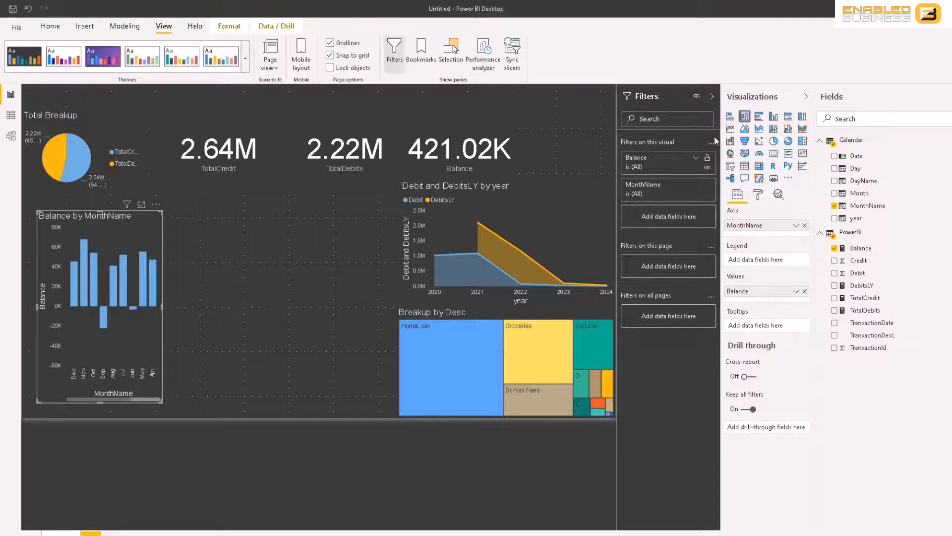
pyautogui.hotkey('ctrl', 'z')
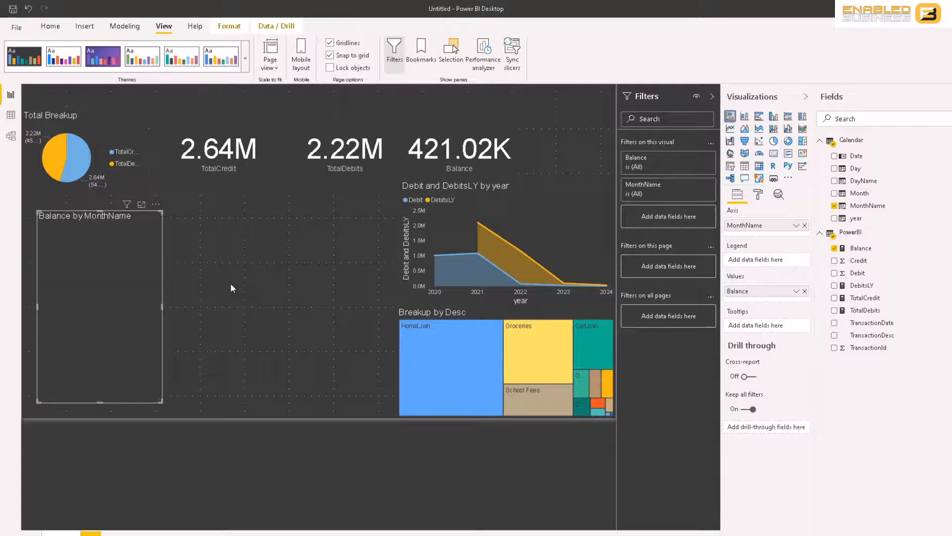
# Add a compact slicer for Calendar's year beside the Balance card and set its range to 2019–2021
pyautogui.click(231, 284)
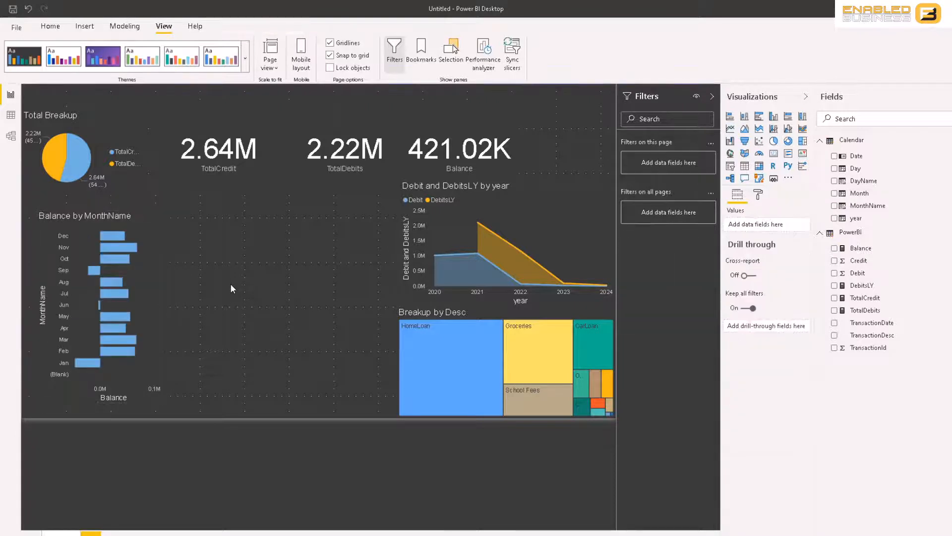
pyautogui.click(730, 166)
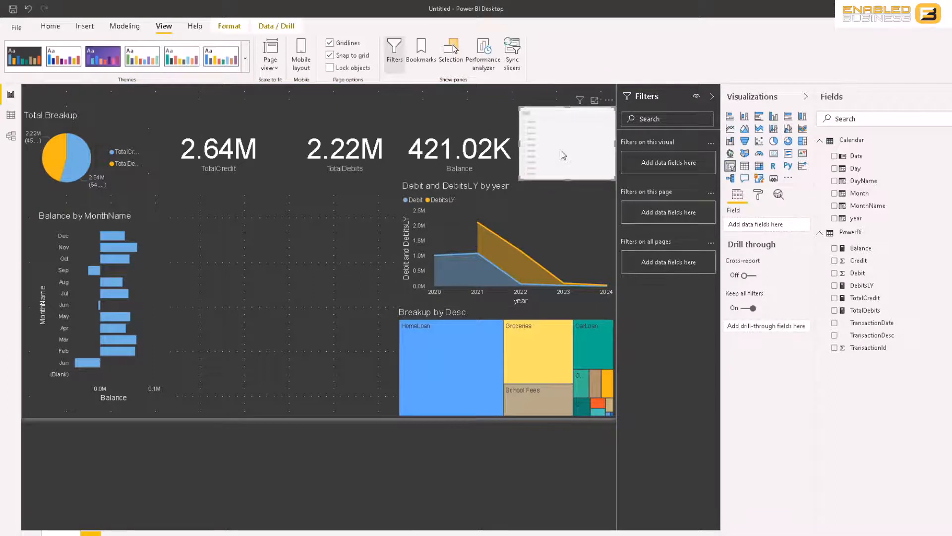
pyautogui.click(834, 218)
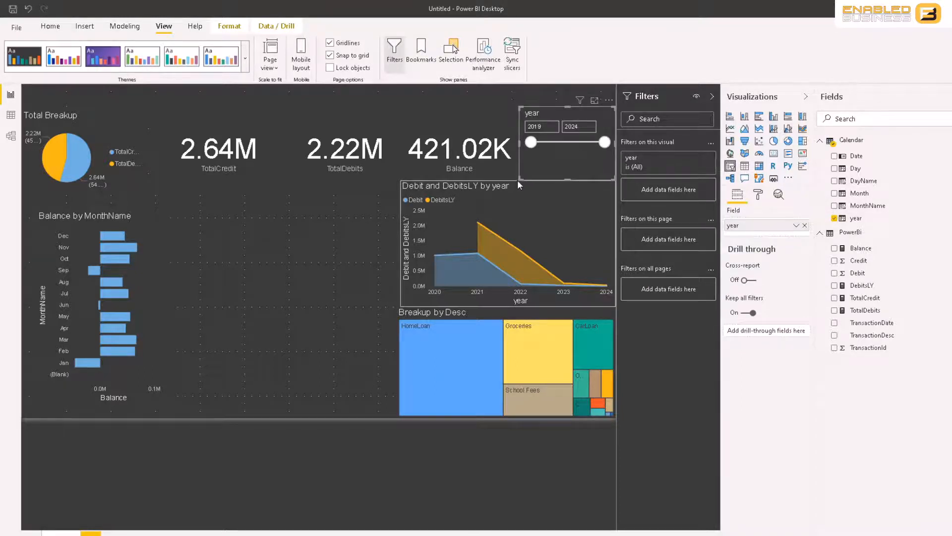
pyautogui.moveTo(602, 143); pyautogui.dragTo(561, 143)
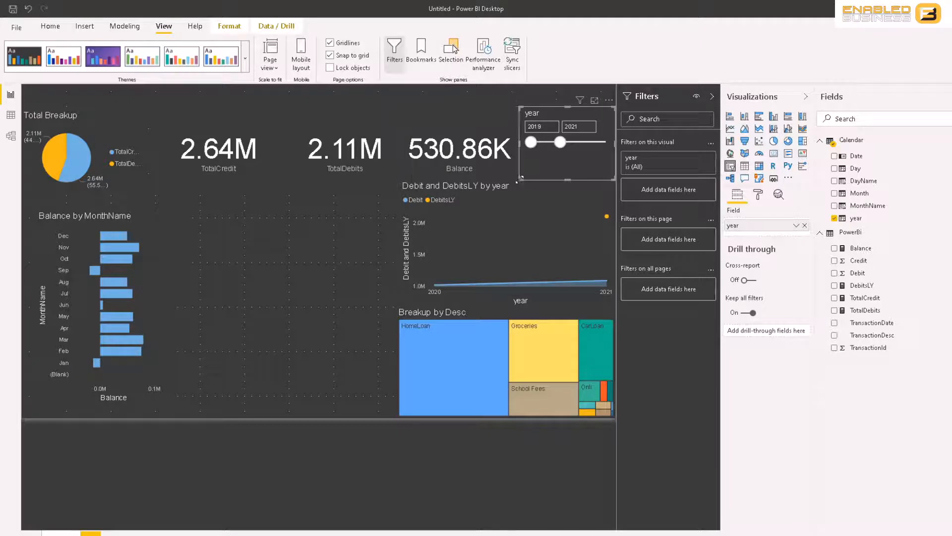
pyautogui.moveTo(520, 177); pyautogui.dragTo(525, 160)
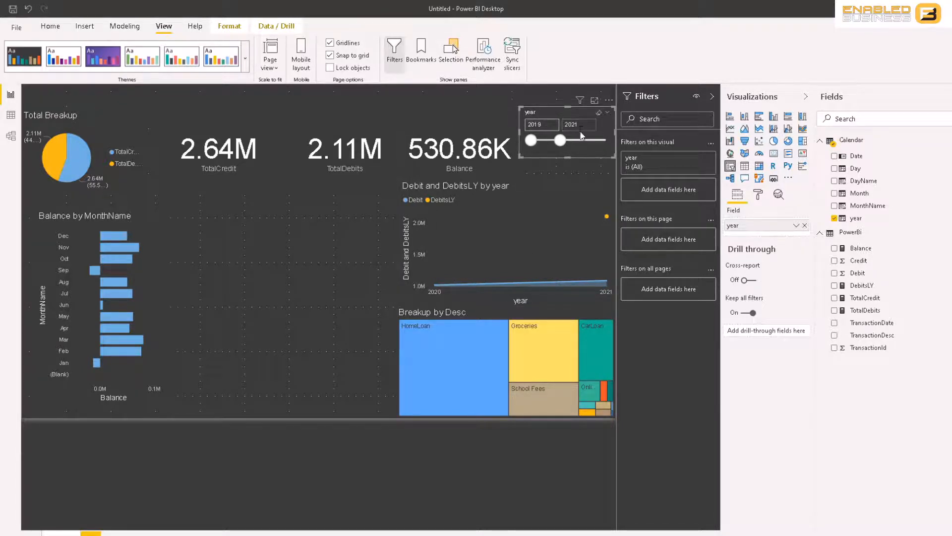
# Try the year slicer with the range 2020–2022, and reset it to the full range 2019–2024
pyautogui.moveTo(563, 143); pyautogui.dragTo(574, 144)
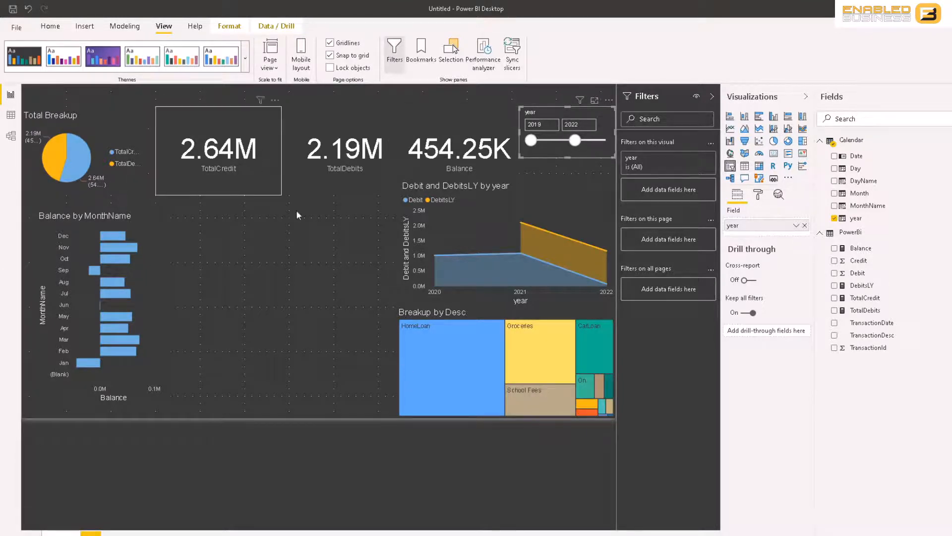
pyautogui.moveTo(531, 140); pyautogui.dragTo(547, 141)
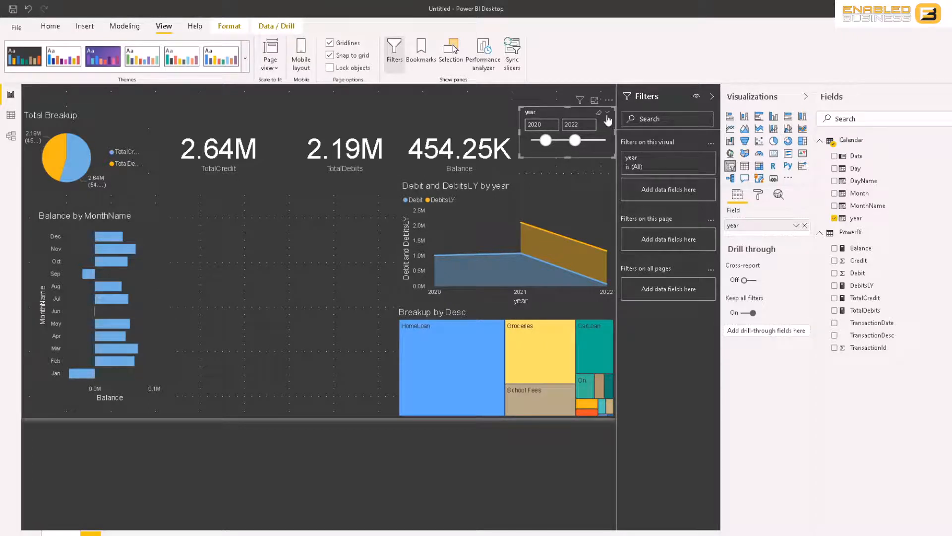
pyautogui.click(608, 116)
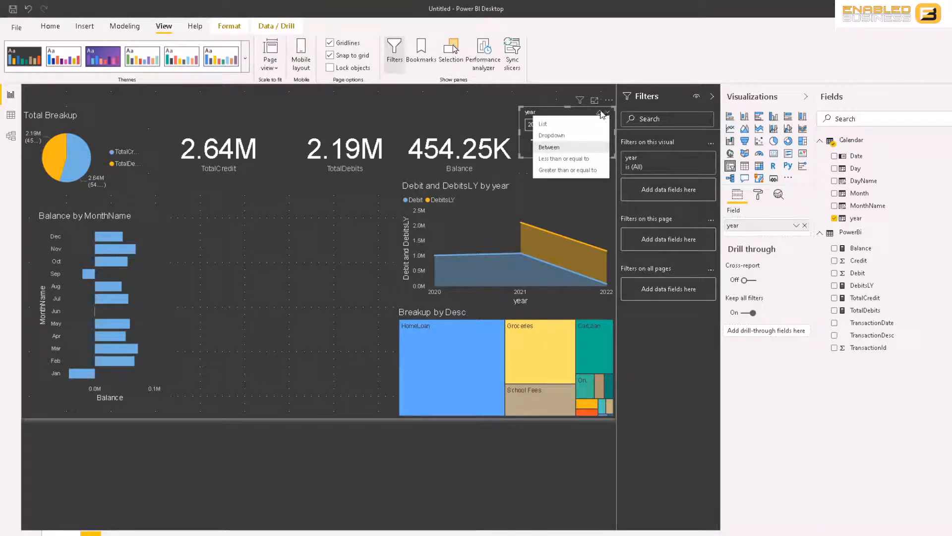
pyautogui.click(606, 113)
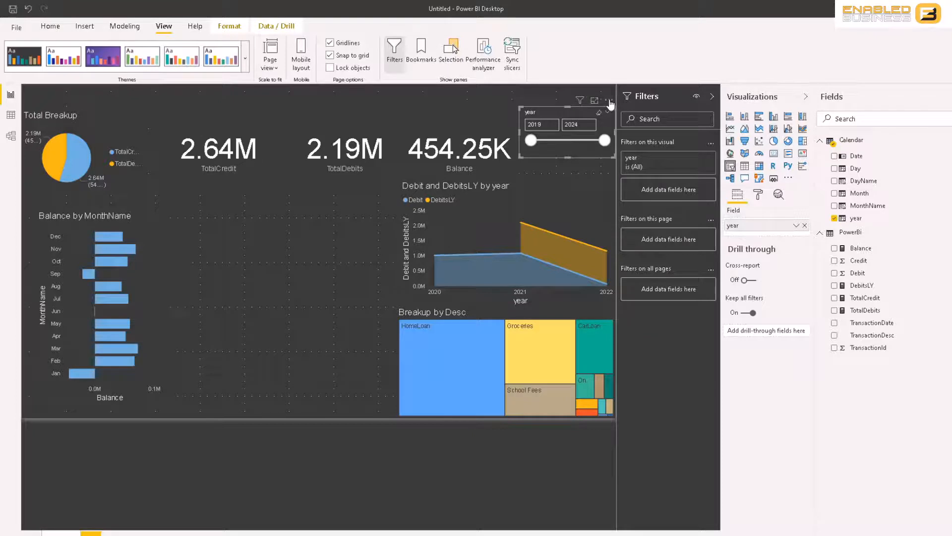
pyautogui.click(610, 102)
pyautogui.click(543, 150)
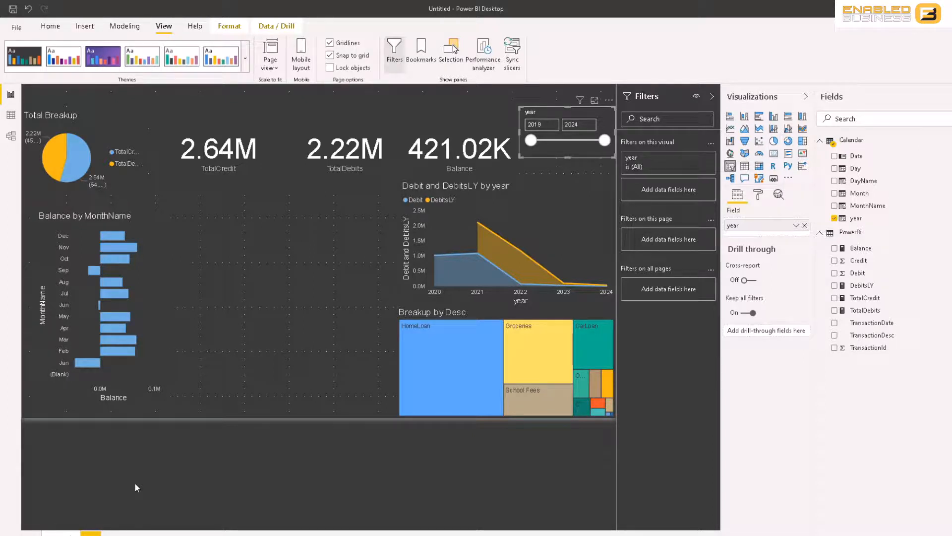
# Create a new measure in the Calendar table and begin its formula with the TOTALYTD function
pyautogui.click(290, 270)
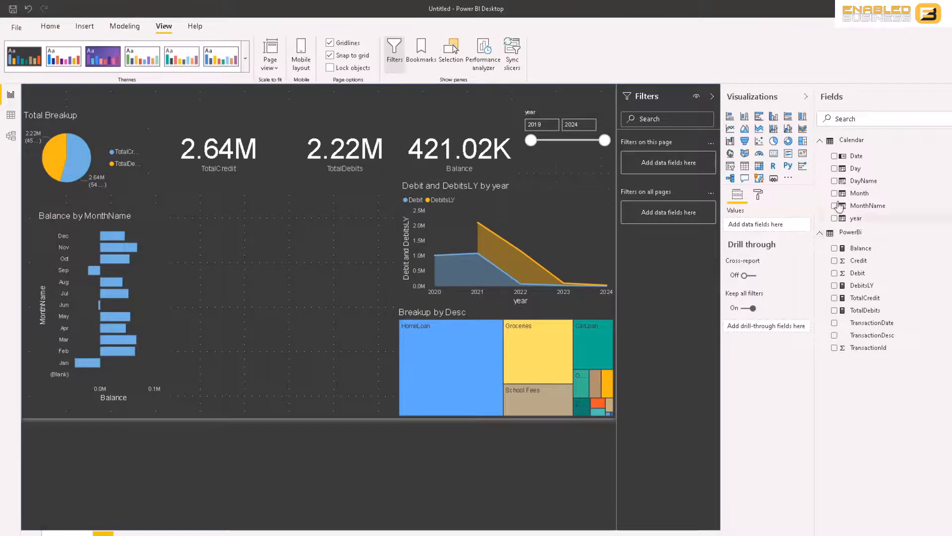
pyautogui.click(11, 115)
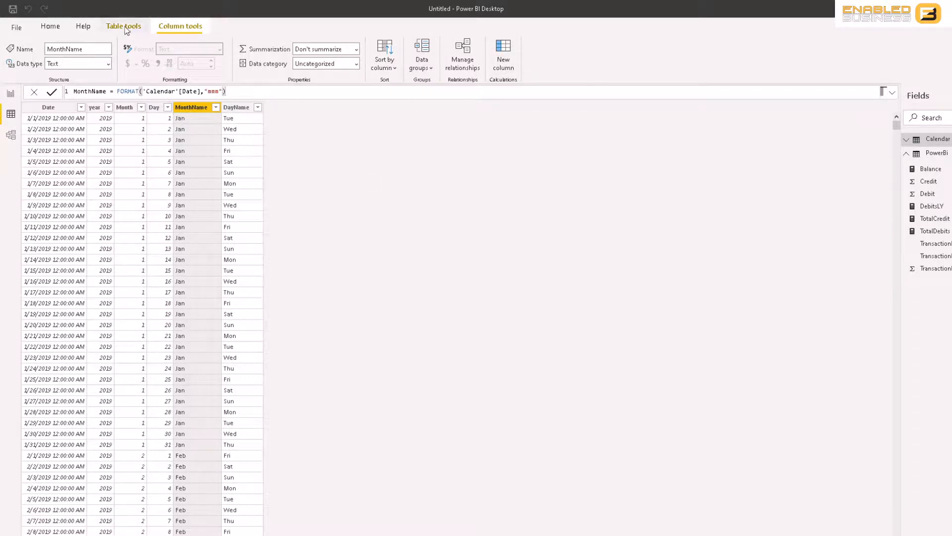
pyautogui.click(50, 26)
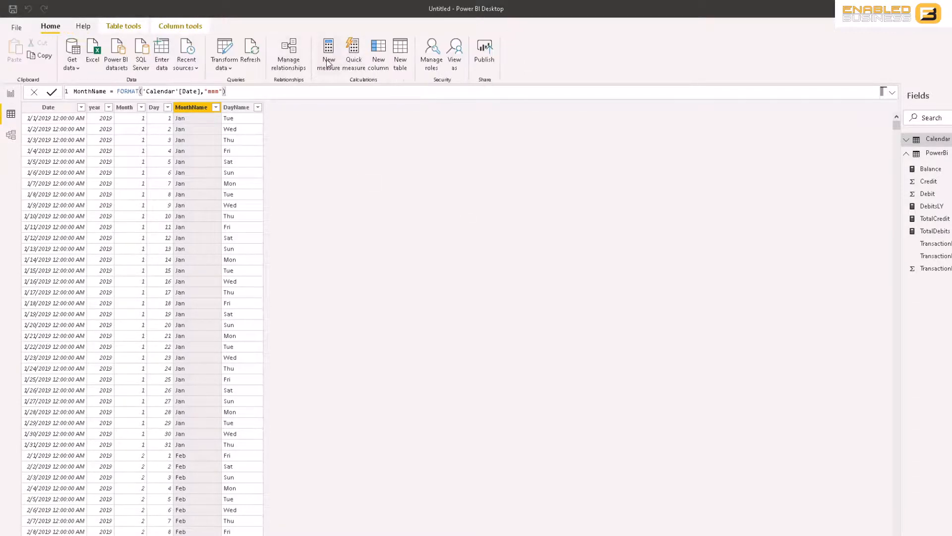
pyautogui.click(332, 72)
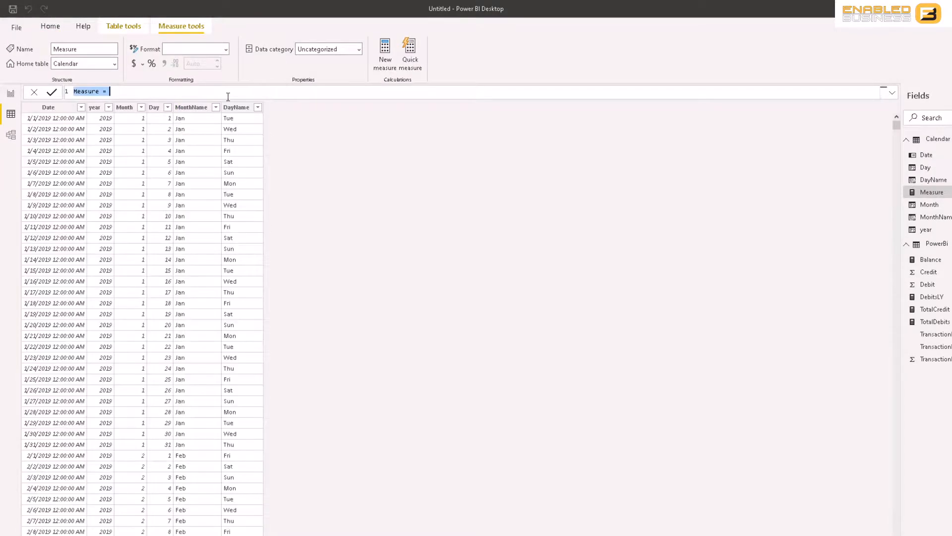
pyautogui.write('YTD')
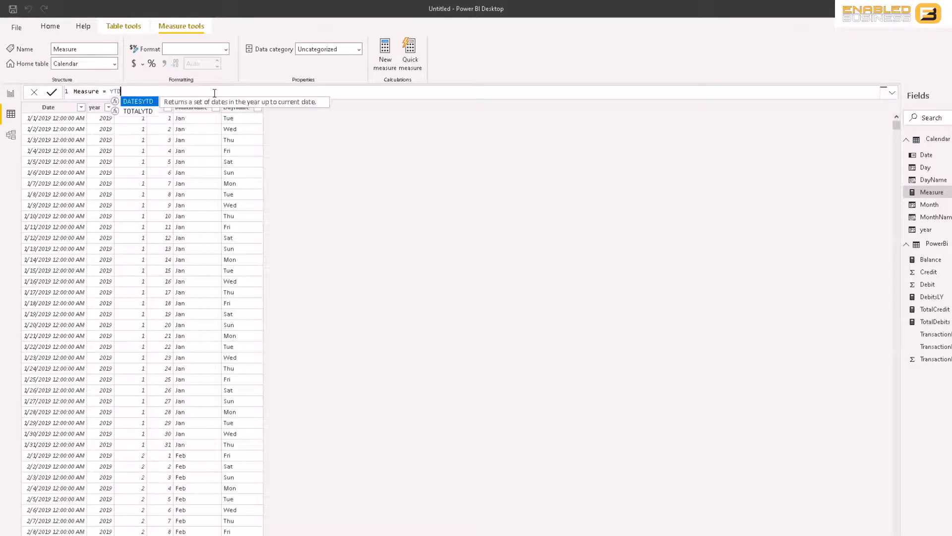
pyautogui.press('Down')
pyautogui.press('Tab')
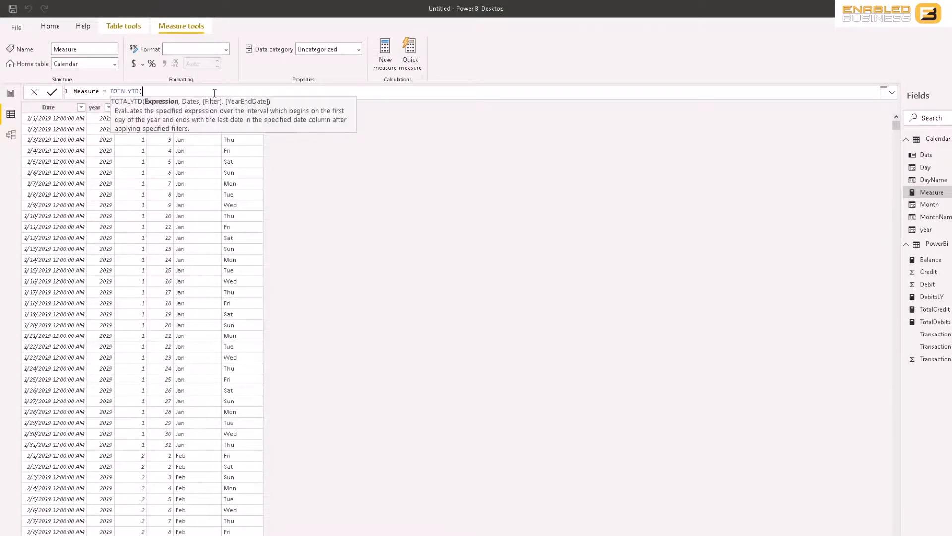
# Complete the TOTALYTD formula with SUM(PowerBi[Debit]) as the expression and 'Calendar'[Date] as the dates
pyautogui.write('SUM(de')
pyautogui.press('Tab')
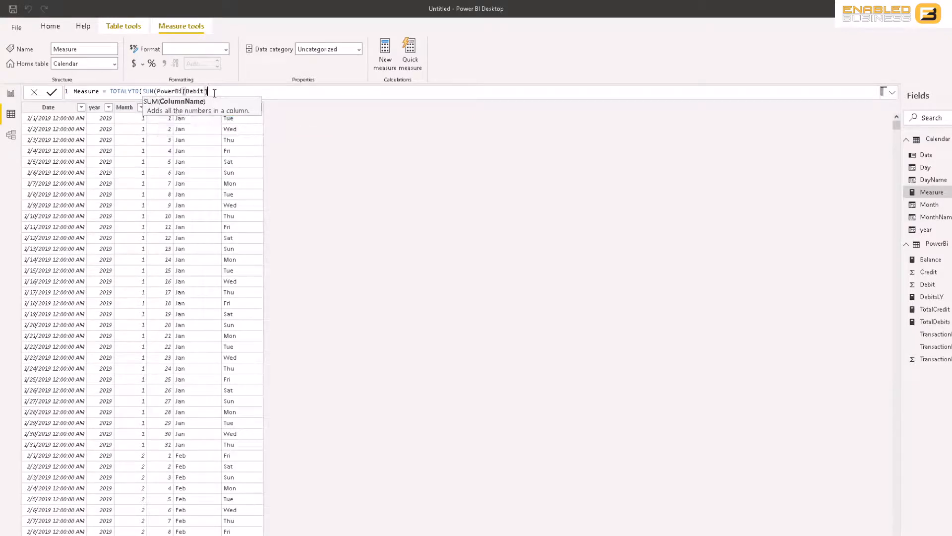
pyautogui.write(')')
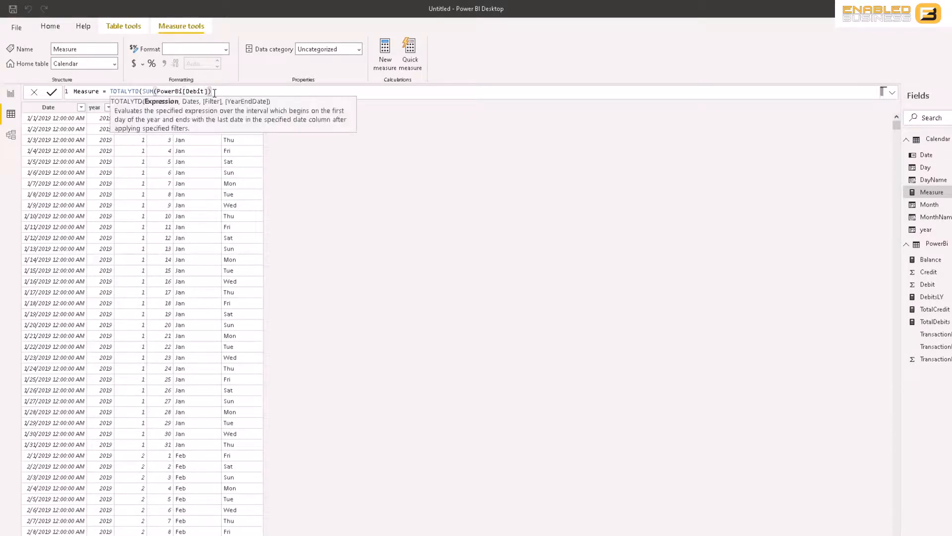
pyautogui.press('BackSpace')
pyautogui.write(',')
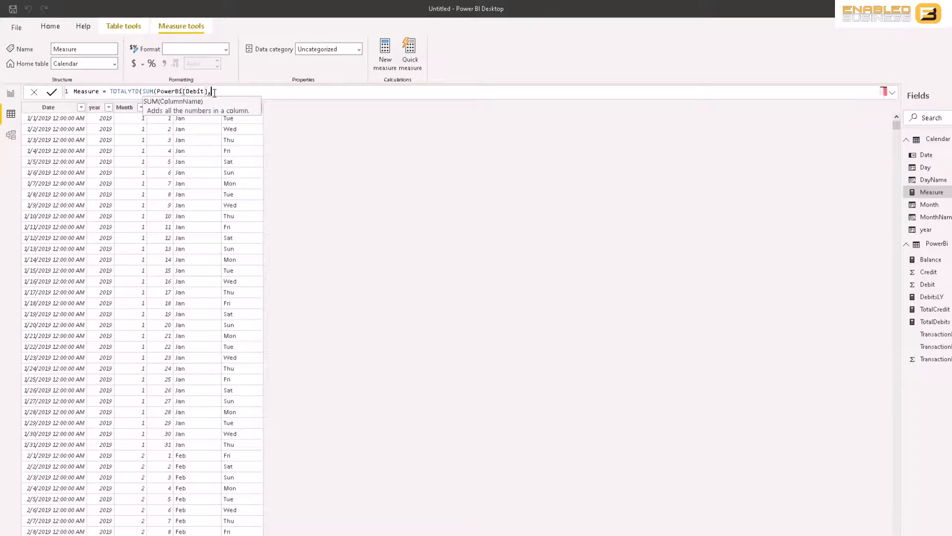
pyautogui.press('BackSpace')
pyautogui.write(')')
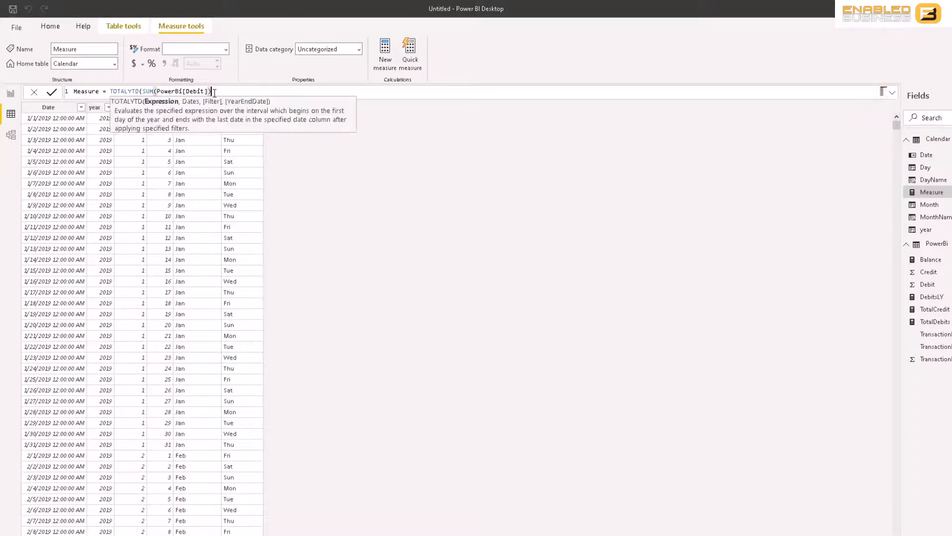
pyautogui.write(',')
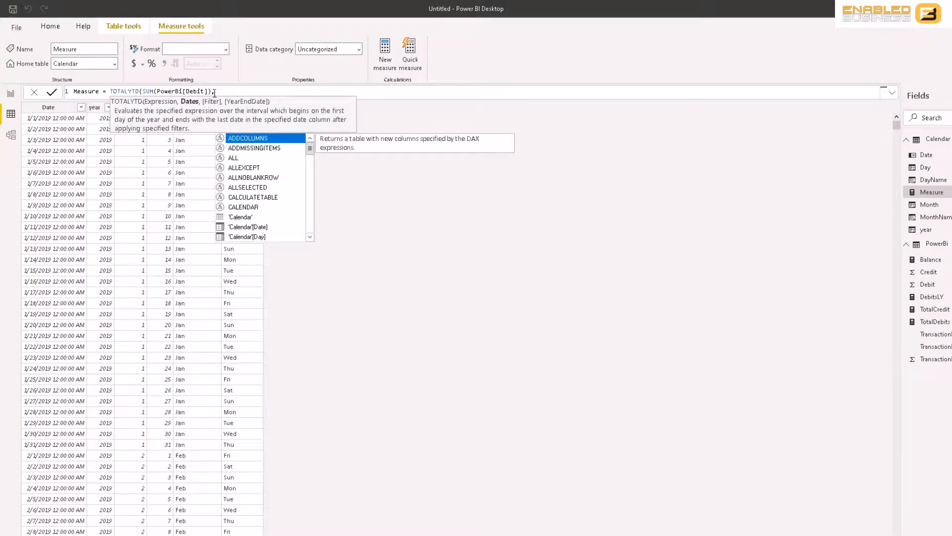
pyautogui.write('Ca')
pyautogui.press('Down')
pyautogui.press('Down')
pyautogui.press('Down')
pyautogui.press('Tab')
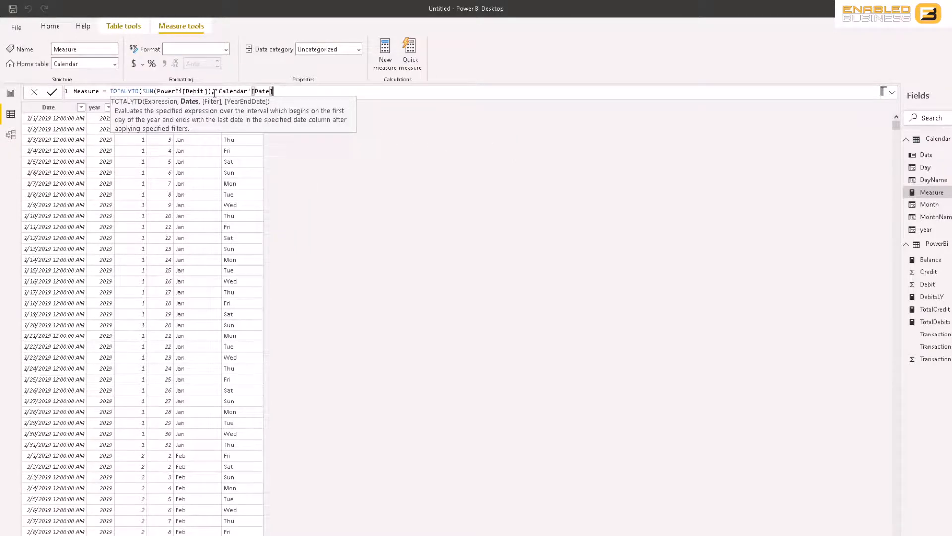
pyautogui.write(')')
# Name the year-to-date debit measure YTDDebits and commit its formula
pyautogui.press('Home')
pyautogui.hotkey('shift', 'Right')
pyautogui.hotkey('shift', 'Right')
pyautogui.hotkey('shift', 'Right')
pyautogui.hotkey('shift', 'Right')
pyautogui.hotkey('shift', 'Right')
pyautogui.hotkey('shift', 'Right')
pyautogui.hotkey('shift', 'Right')
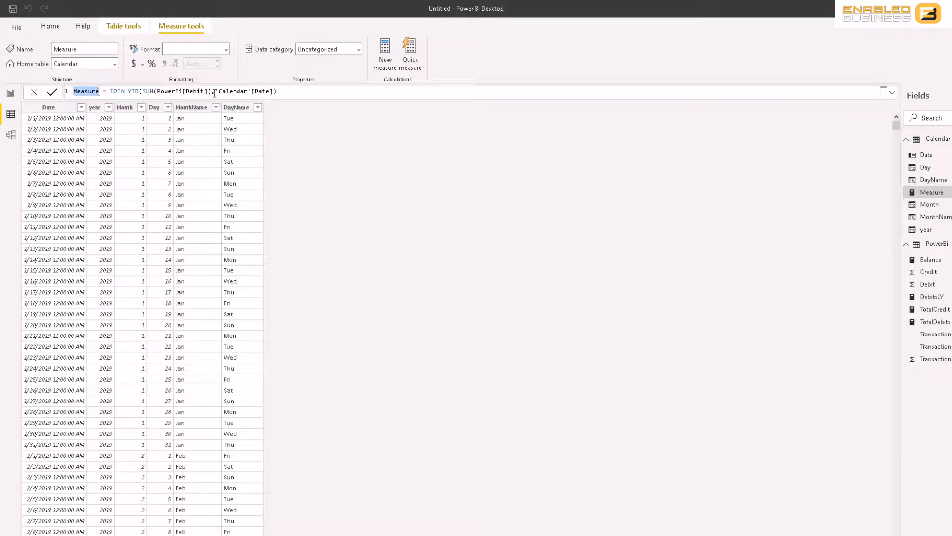
pyautogui.write('YTDDebit')
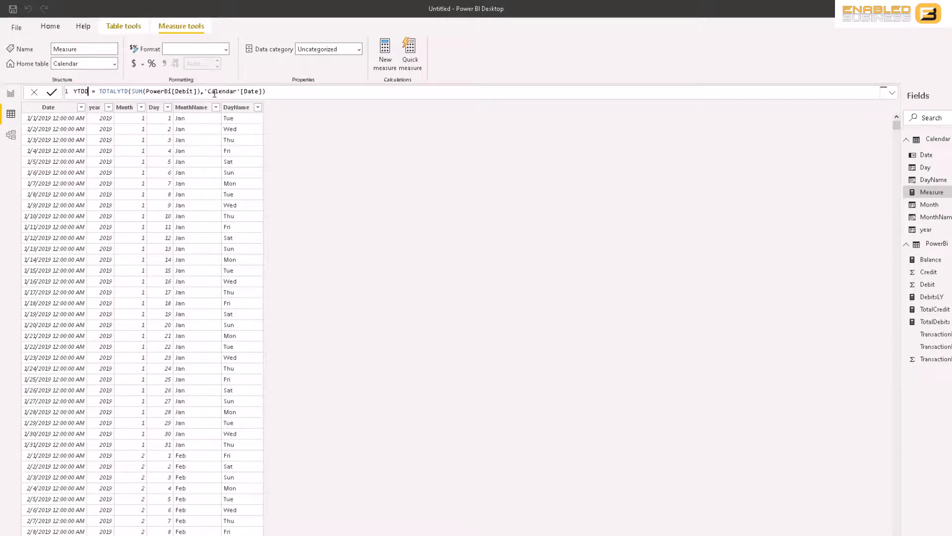
pyautogui.write('s')
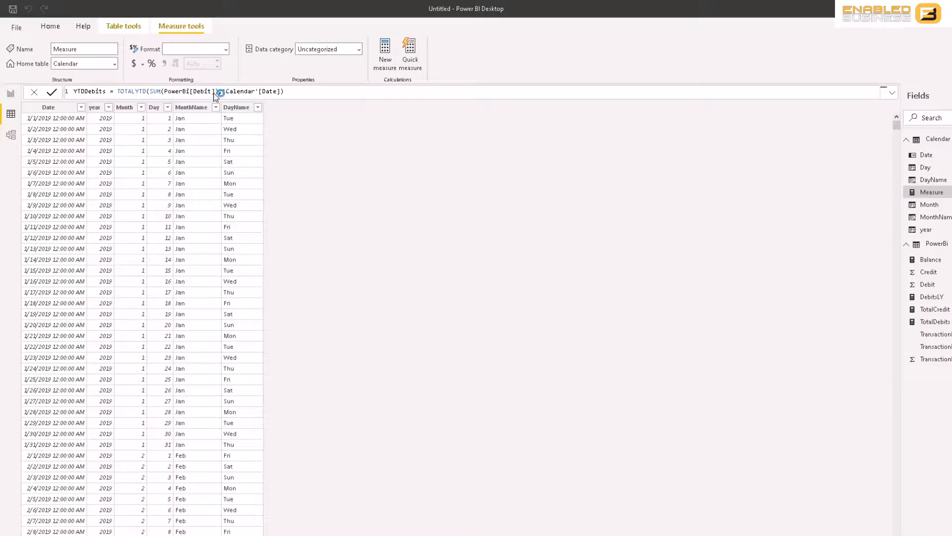
pyautogui.press('Return')
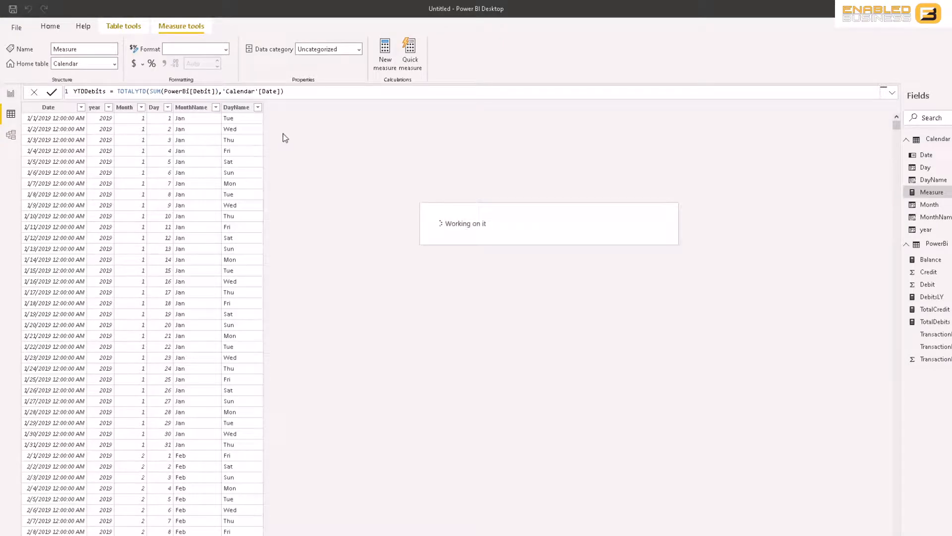
# Return to the report and add an area chart with YTDDebits as values and Calendar's year on the axis
pyautogui.click(10, 95)
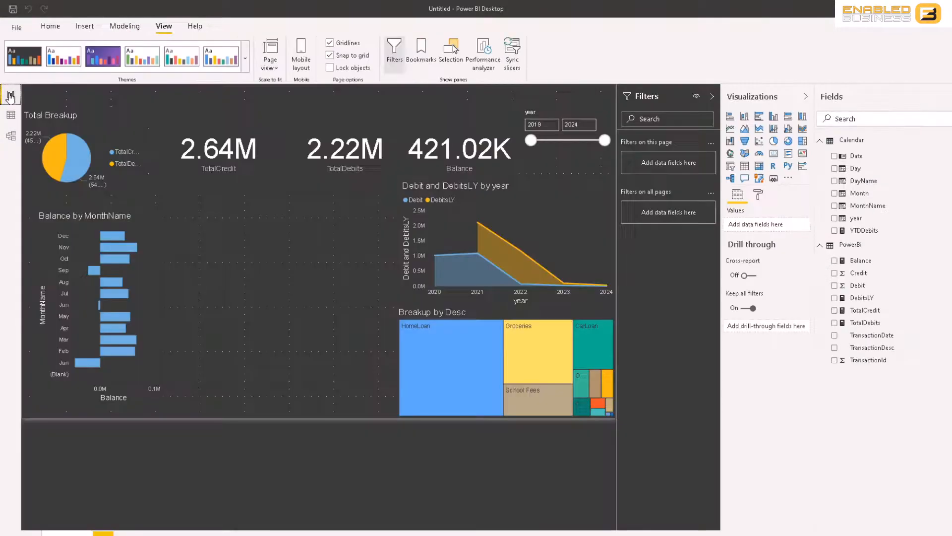
pyautogui.click(745, 130)
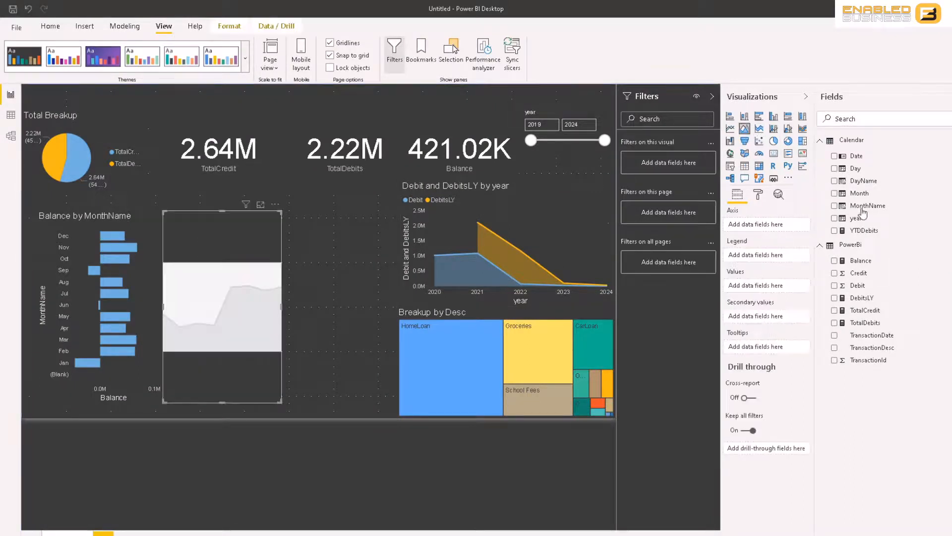
pyautogui.click(835, 231)
pyautogui.click(836, 218)
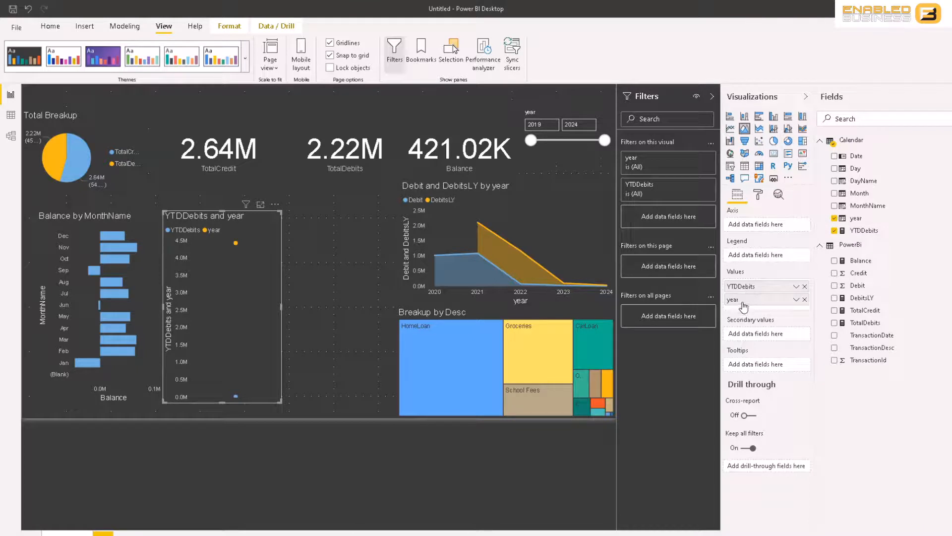
pyautogui.moveTo(743, 303); pyautogui.dragTo(751, 227)
# Replace year with MonthName on the YTDDebits chart's axis and widen the chart so all twelve months fit
pyautogui.click(835, 217)
pyautogui.click(834, 206)
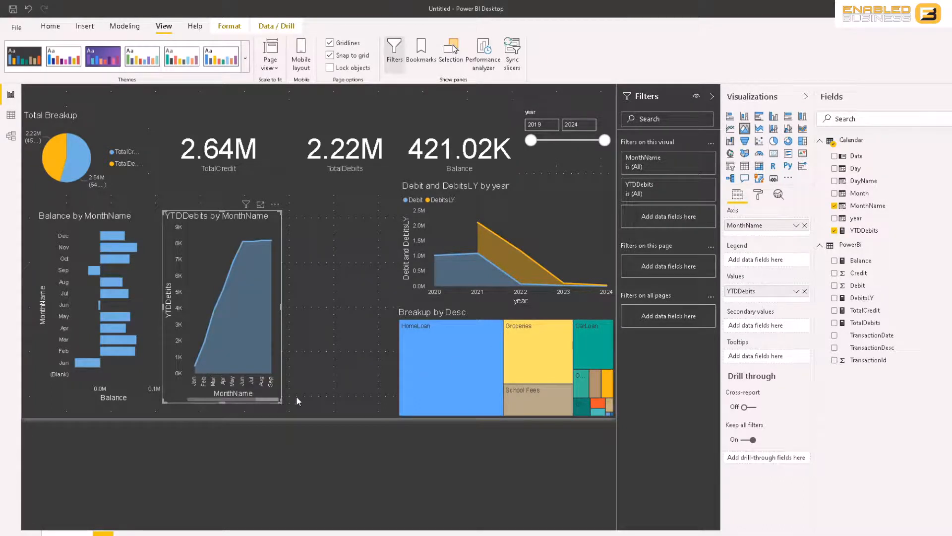
pyautogui.moveTo(279, 405); pyautogui.dragTo(344, 383)
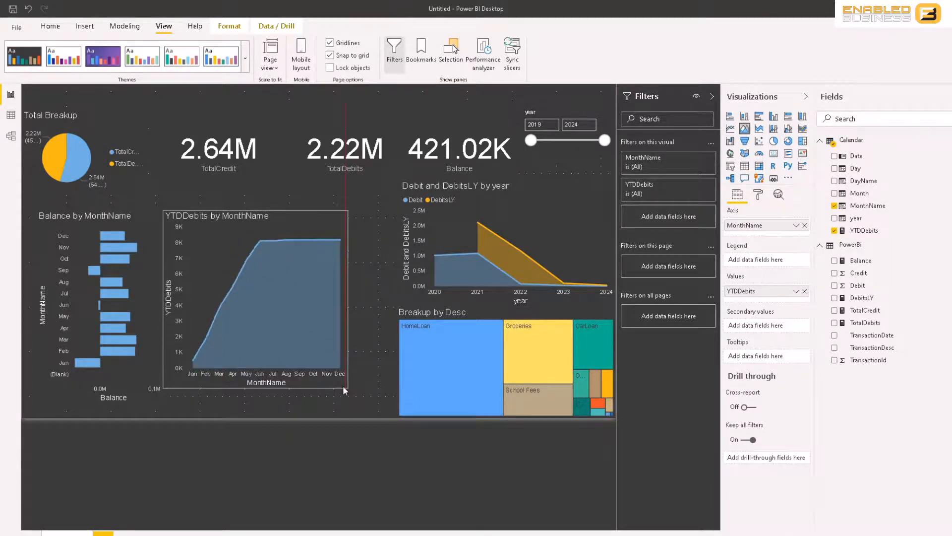
pyautogui.moveTo(347, 381); pyautogui.dragTo(346, 382)
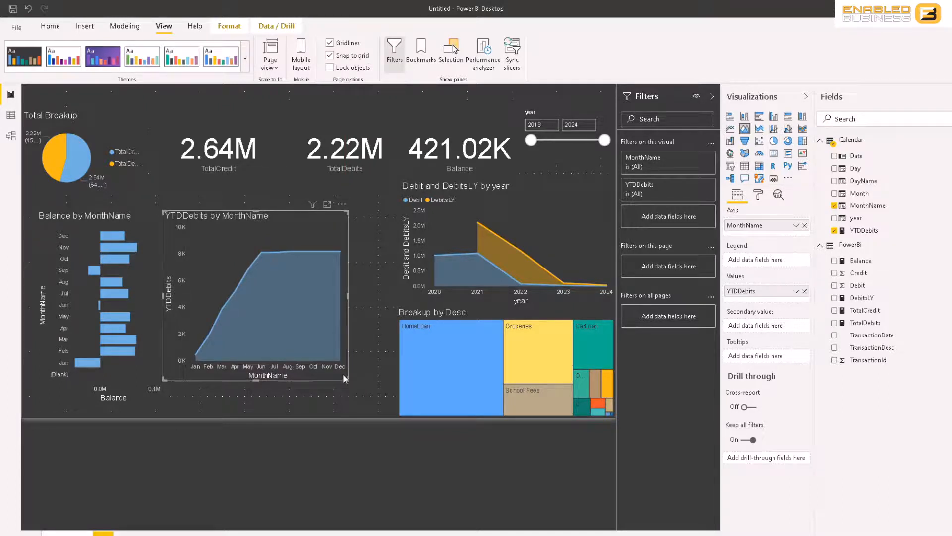
# Go back to the Calendar table's data and create another new measure
pyautogui.click(10, 123)
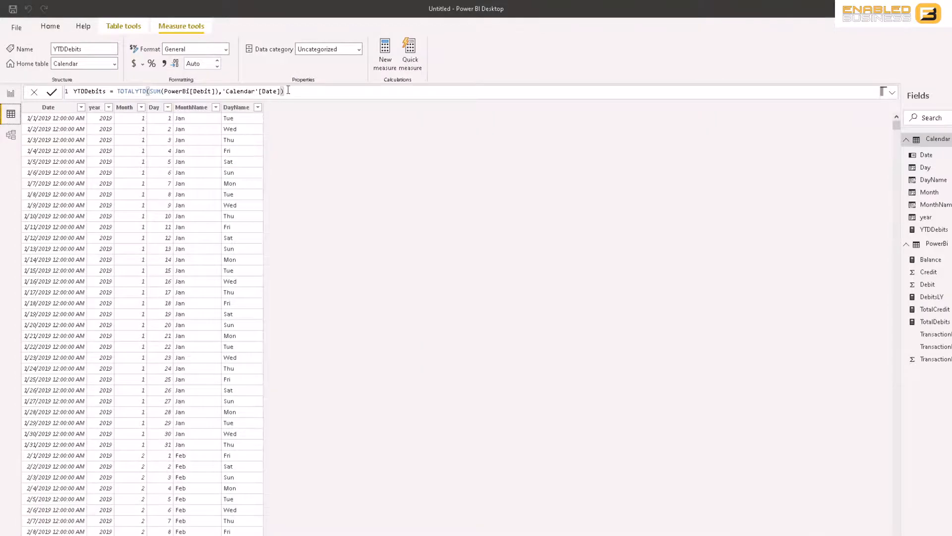
pyautogui.click(389, 50)
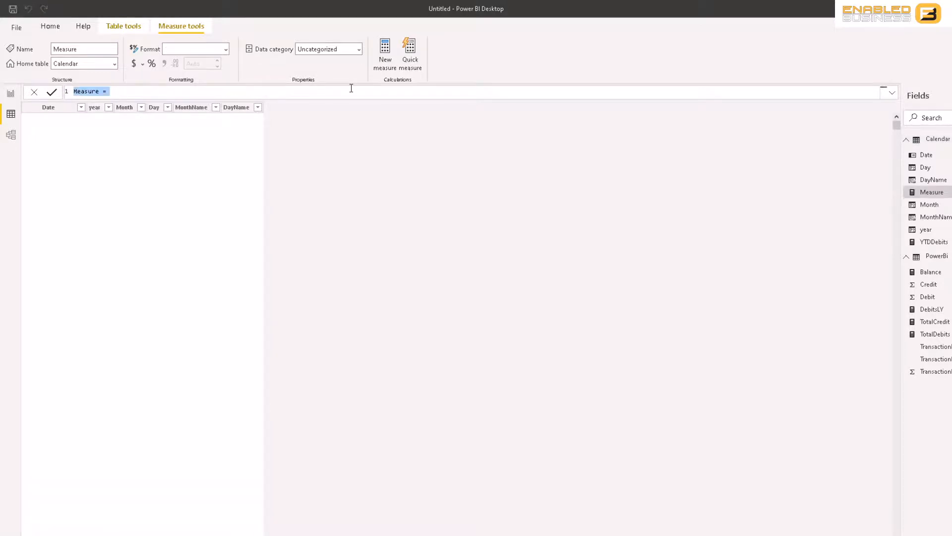
pyautogui.click(248, 92)
pyautogui.write('[YTD')
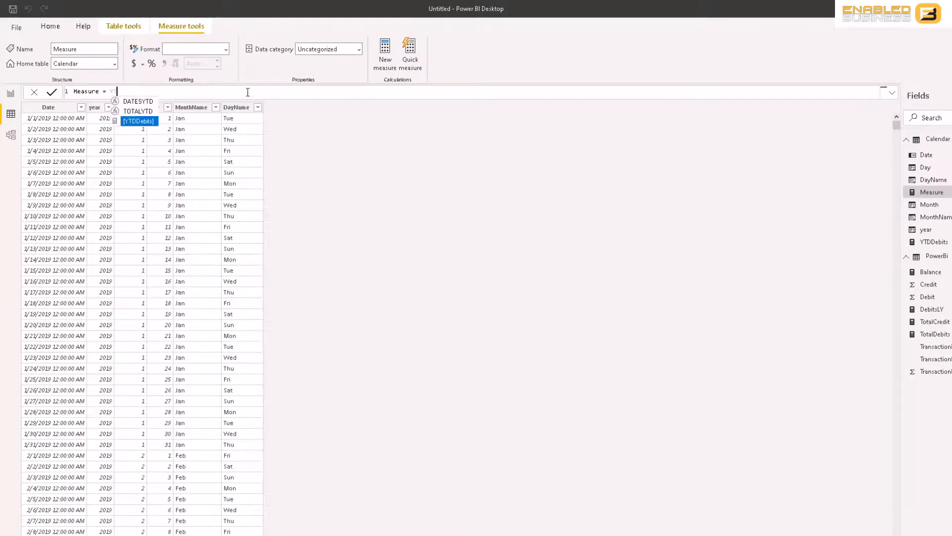
pyautogui.press('Tab')
pyautogui.press('BackSpace')
pyautogui.press('BackSpace')
pyautogui.press('BackSpace')
pyautogui.press('BackSpace')
pyautogui.press('BackSpace')
pyautogui.press('BackSpace')
pyautogui.press('BackSpace')
pyautogui.press('BackSpace')
pyautogui.press('BackSpace')
pyautogui.press('BackSpace')
pyautogui.press('BackSpace')
# Begin the second measure's formula with the TOTALYTD function
pyautogui.write('to')
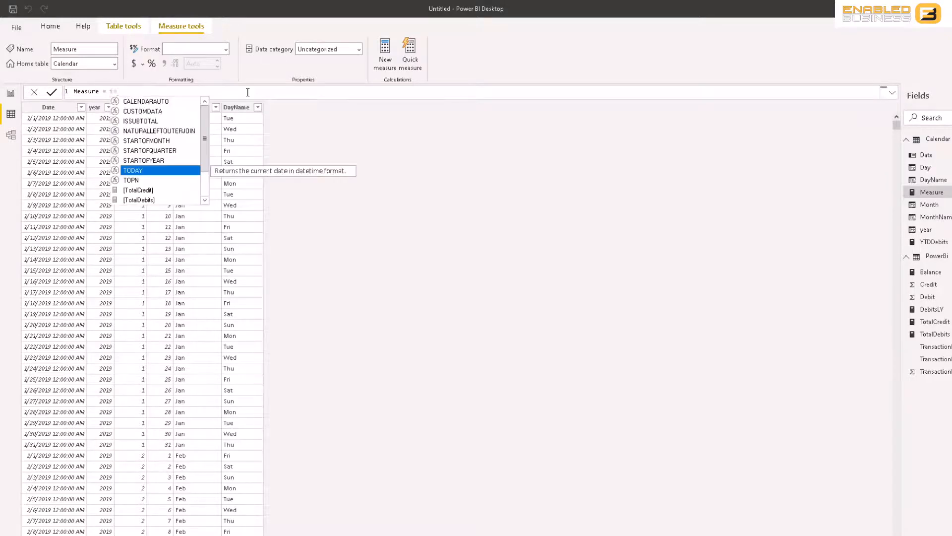
pyautogui.write('a')
pyautogui.press('BackSpace')
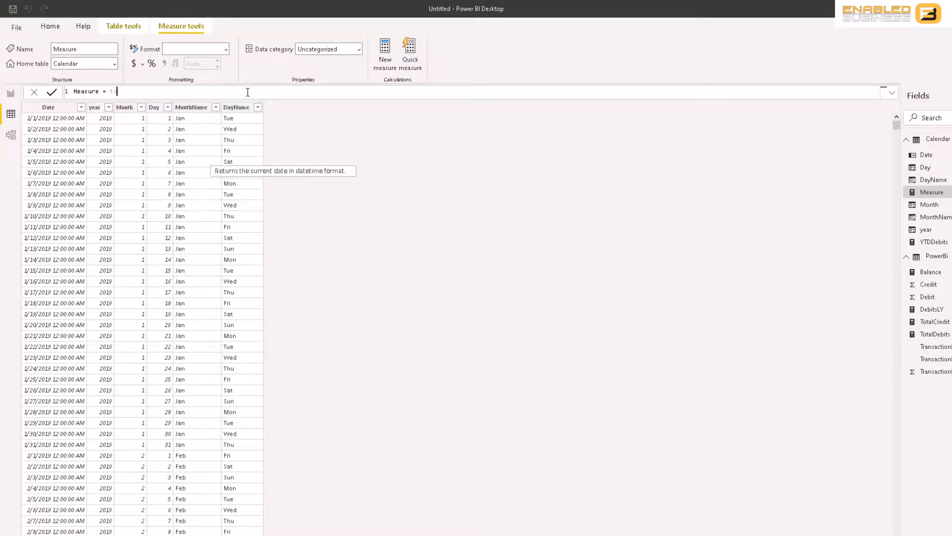
pyautogui.write('a')
pyautogui.press('BackSpace')
pyautogui.write('ta')
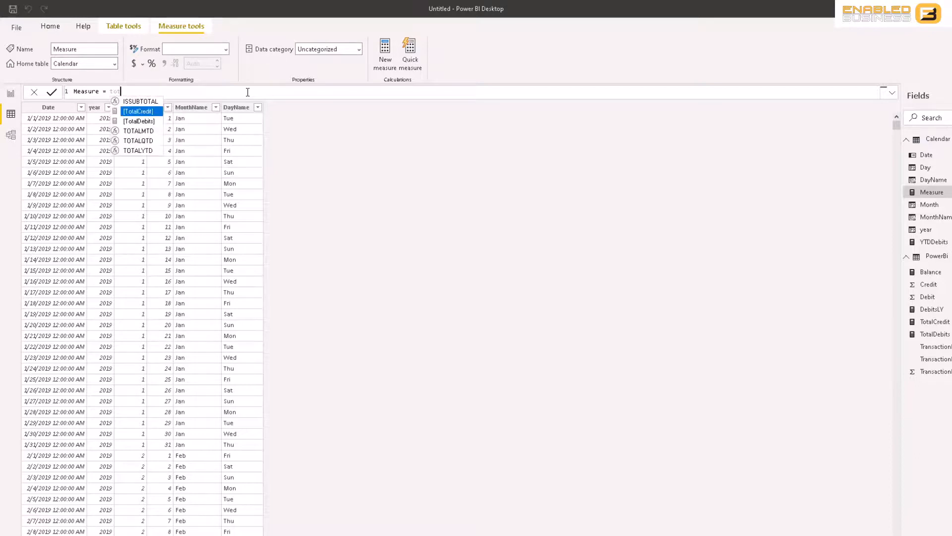
pyautogui.press('Down')
pyautogui.press('Down')
pyautogui.press('Down')
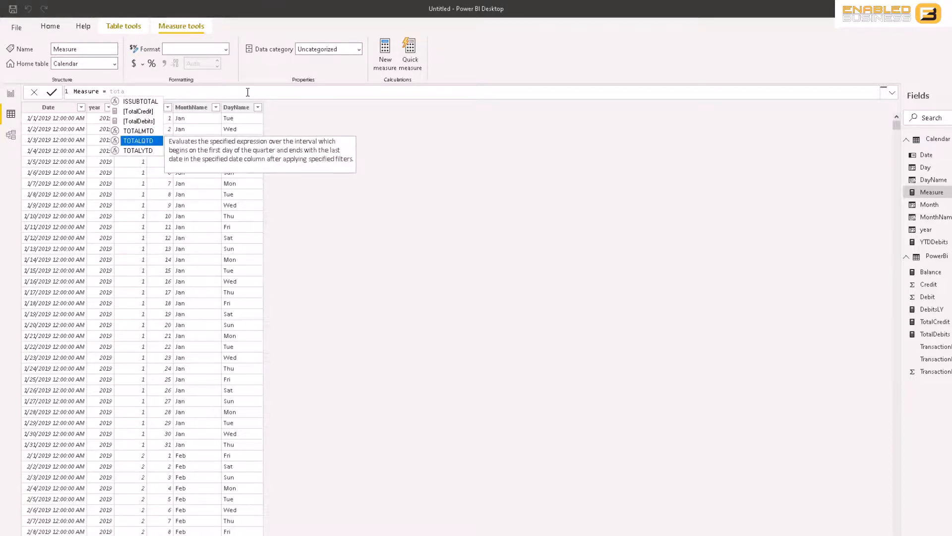
pyautogui.press('Down')
pyautogui.press('Tab')
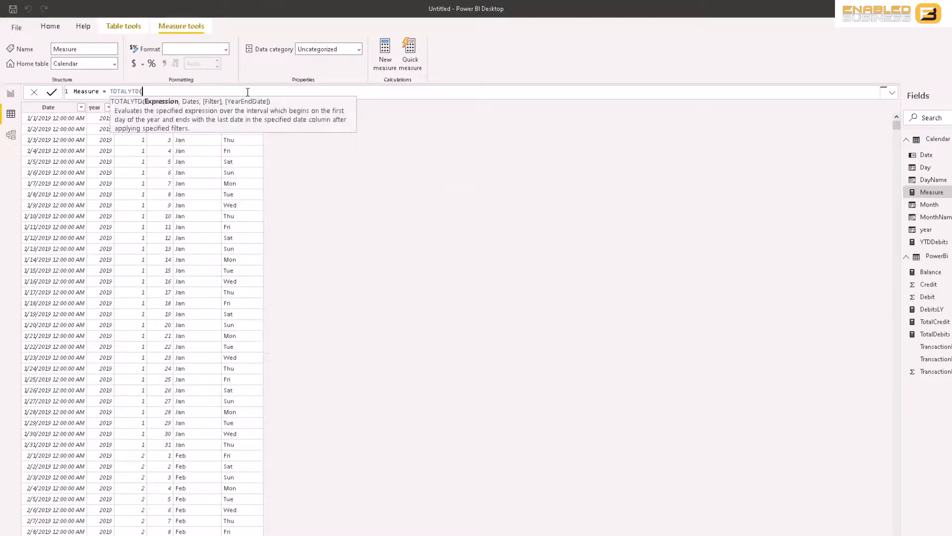
# Complete the second TOTALYTD formula with SUM(PowerBi[Credit]) as the expression and 'Calendar'[Date] as the dates
pyautogui.write('sum')
pyautogui.press('Tab')
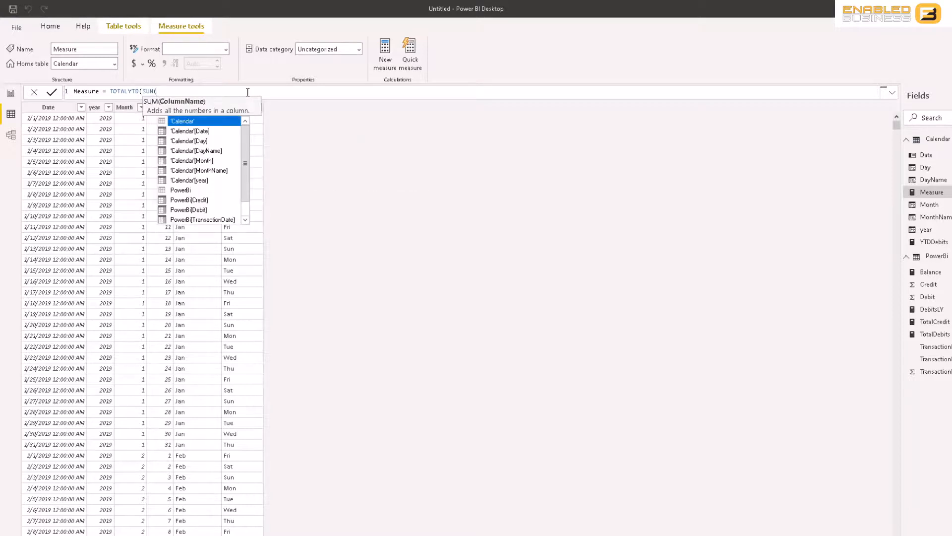
pyautogui.write('pow')
pyautogui.press('Down')
pyautogui.press('Tab')
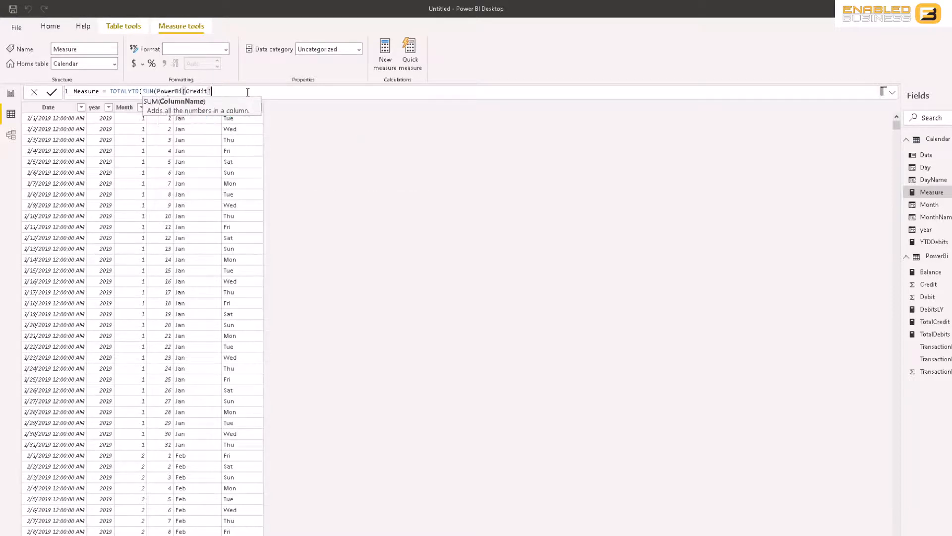
pyautogui.write('),ca')
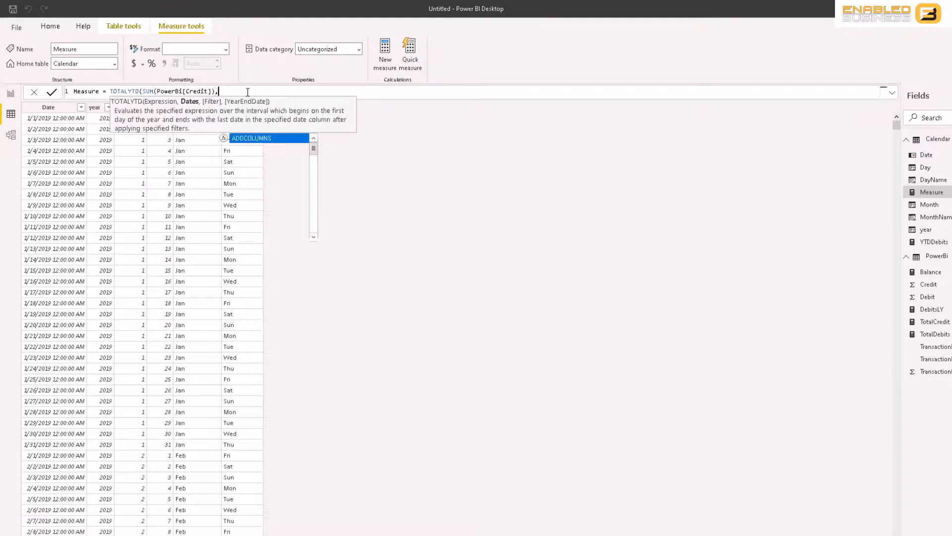
pyautogui.press('Down')
pyautogui.press('Down')
pyautogui.press('Tab')
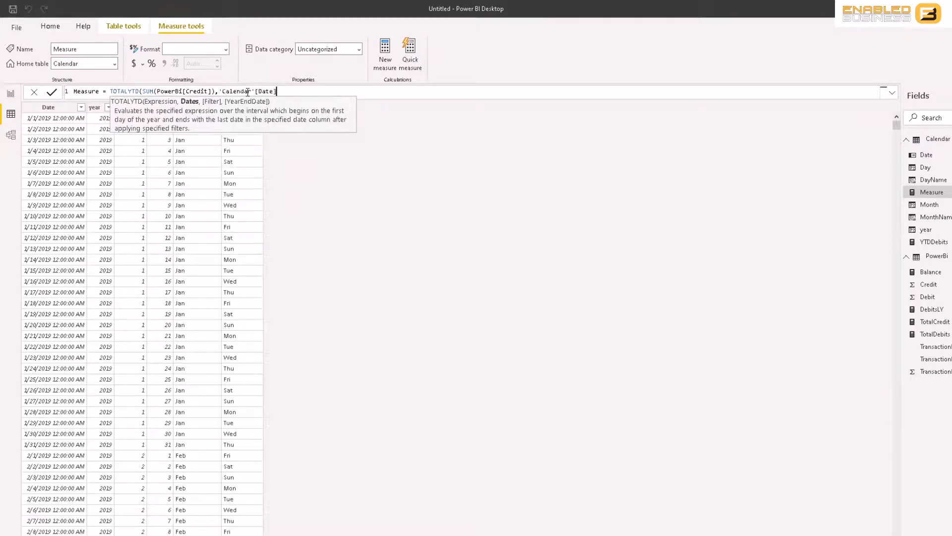
pyautogui.write(')')
# Close the TOTALYTD formula, name the new measure YTDCredits and commit it
pyautogui.press('Home')
pyautogui.hotkey('shift', 'Right')
pyautogui.hotkey('shift', 'Right')
pyautogui.hotkey('shift', 'Right')
pyautogui.hotkey('shift', 'Right')
pyautogui.hotkey('shift', 'Right')
pyautogui.hotkey('shift', 'Right')
pyautogui.hotkey('shift', 'Right')
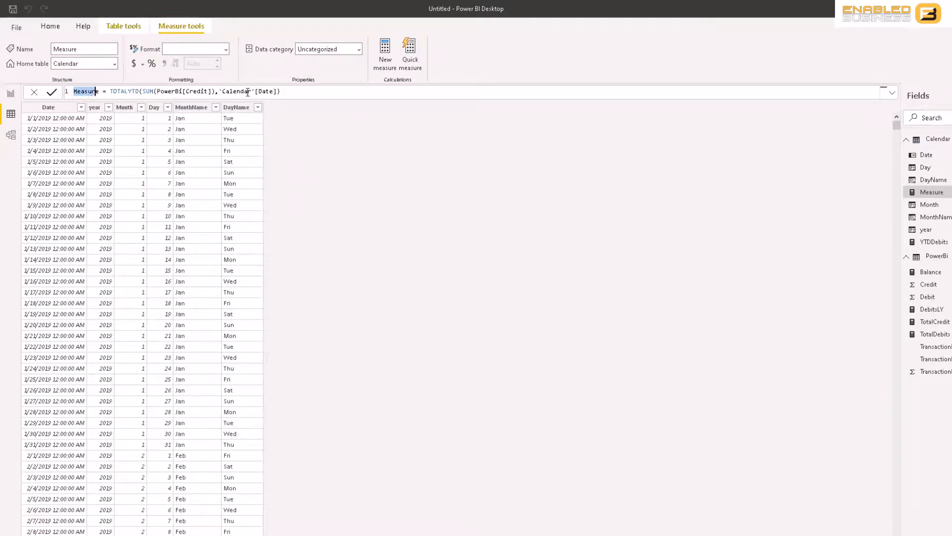
pyautogui.write('YTDCredits')
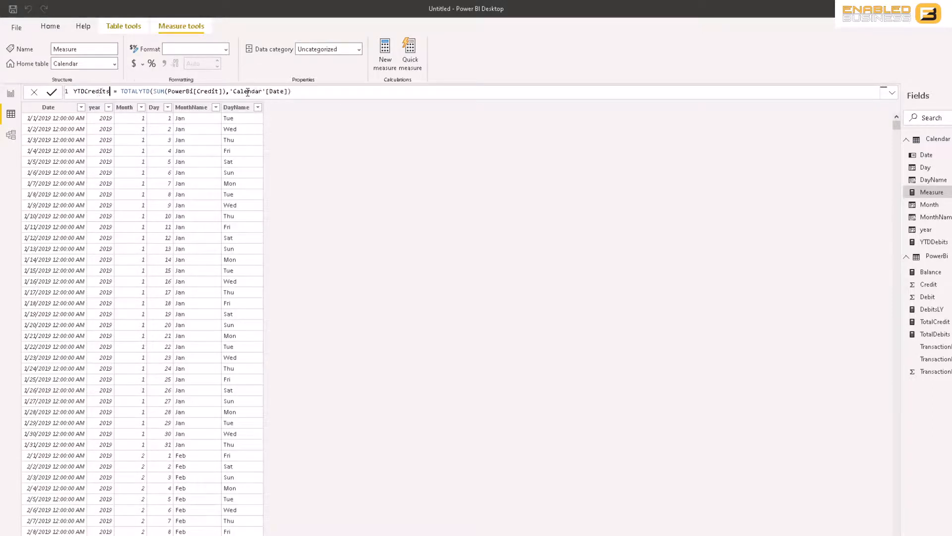
pyautogui.press('Return')
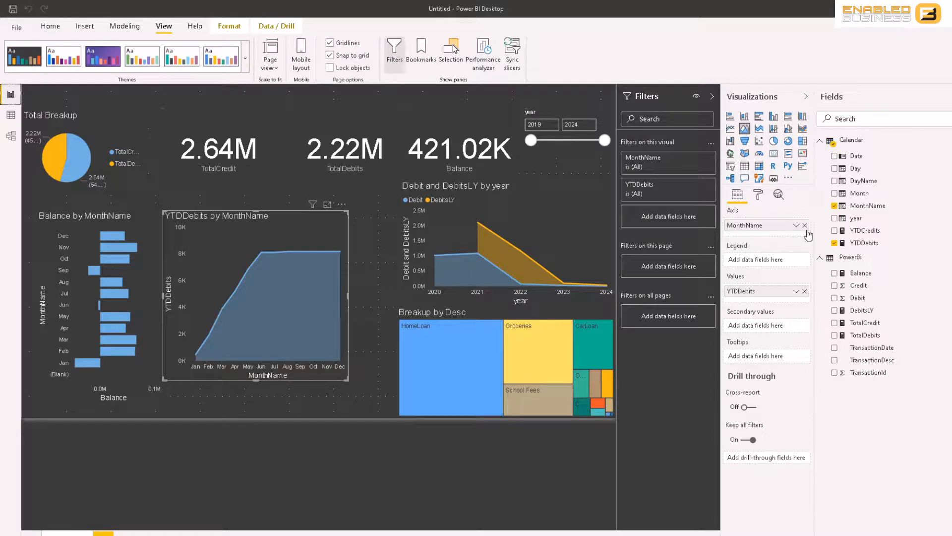
# Add YTDCredits to the YTDDebits by MonthName chart and convert it to a stacked area chart
pyautogui.click(834, 231)
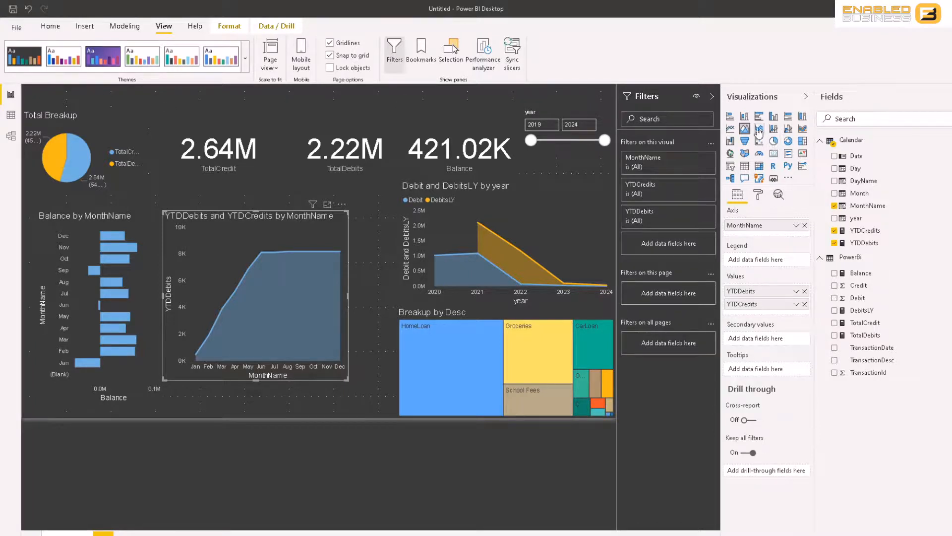
pyautogui.click(758, 129)
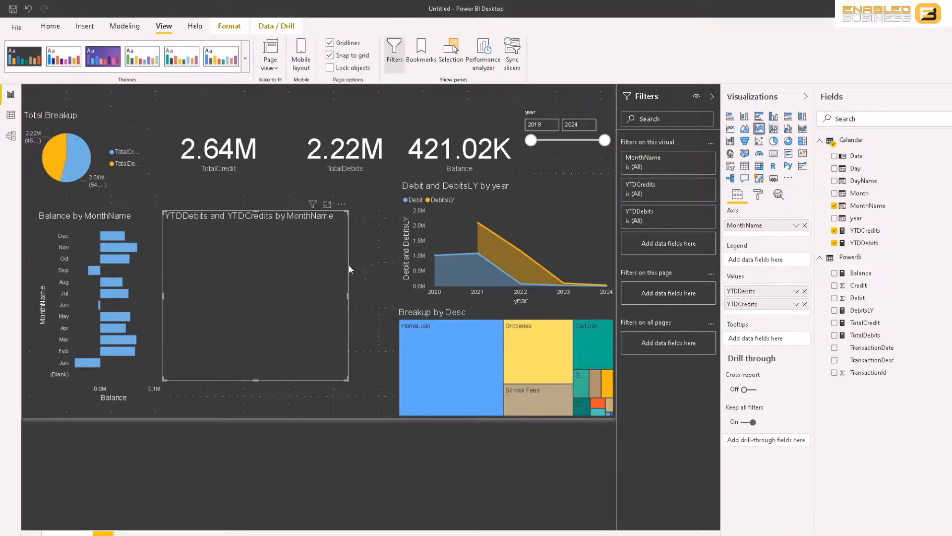
pyautogui.moveTo(319, 255)
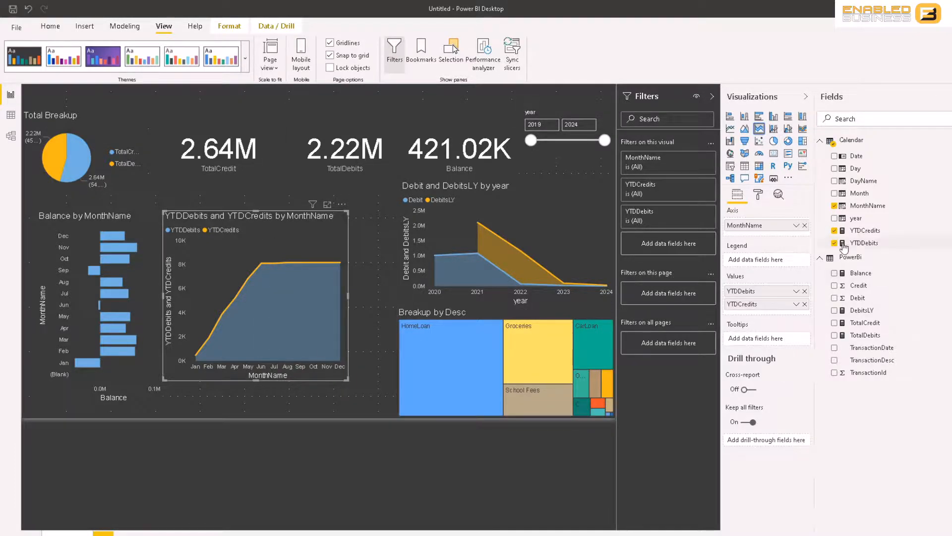
# Check the YTDCredits measure's formula in the Calendar table's data, then return to the report
pyautogui.click(886, 235)
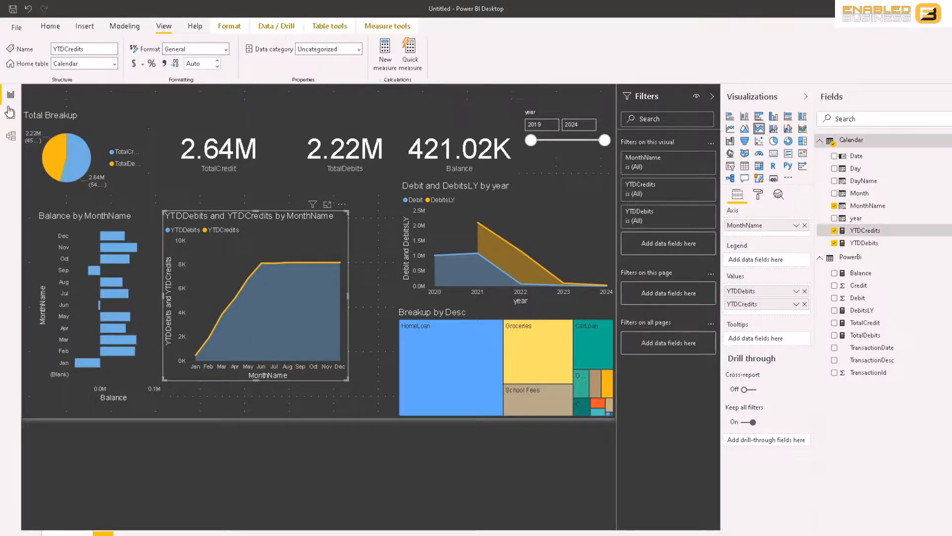
pyautogui.click(10, 114)
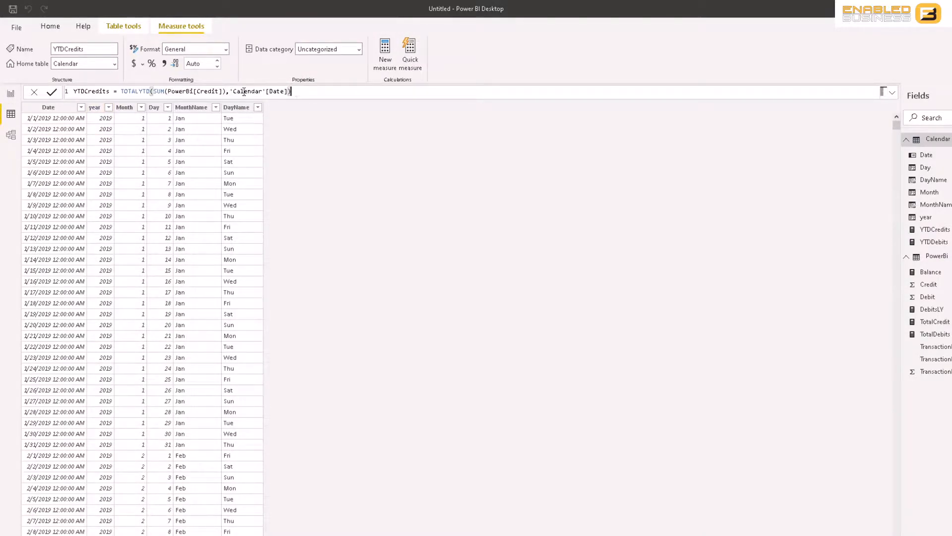
pyautogui.click(12, 100)
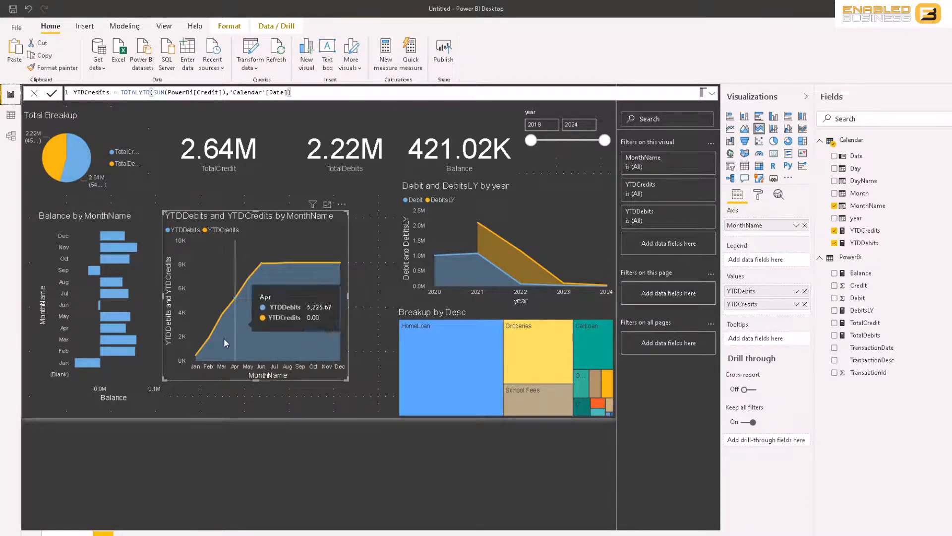
# Set both the start and end of the year slicer to 2020
pyautogui.click(551, 123)
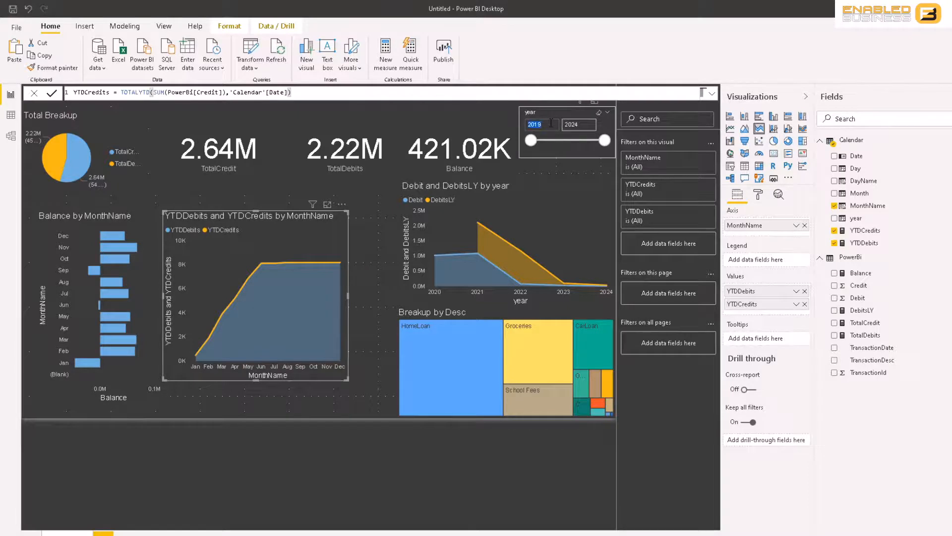
pyautogui.click(551, 123)
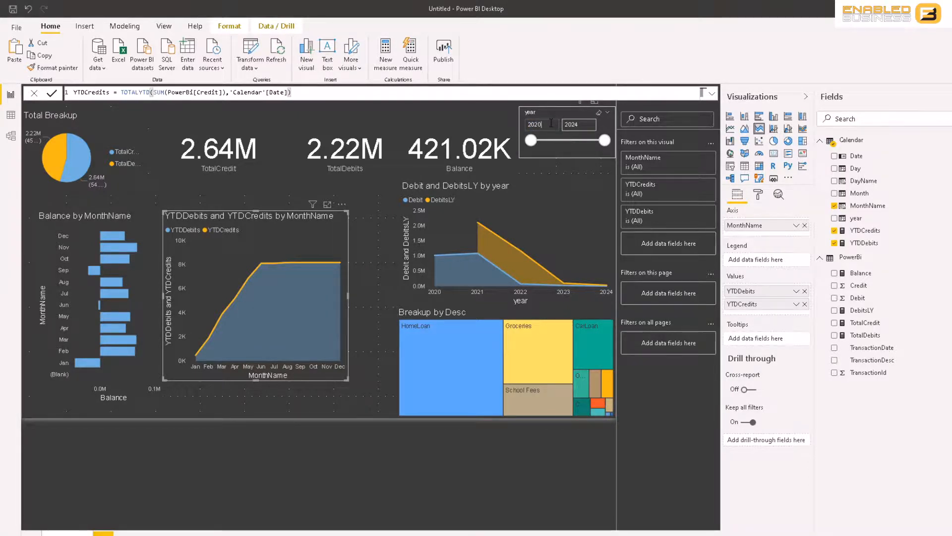
pyautogui.click(550, 123)
pyautogui.click(587, 124)
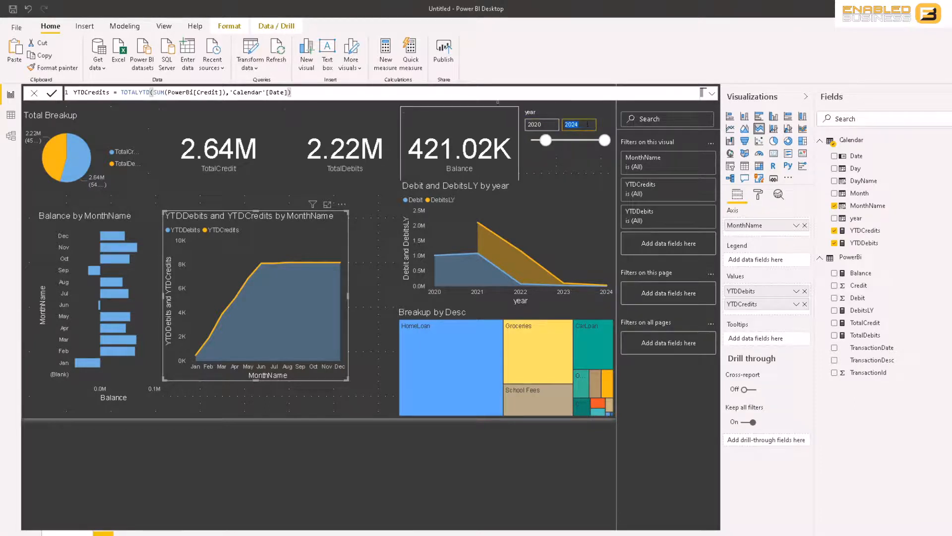
pyautogui.write('200')
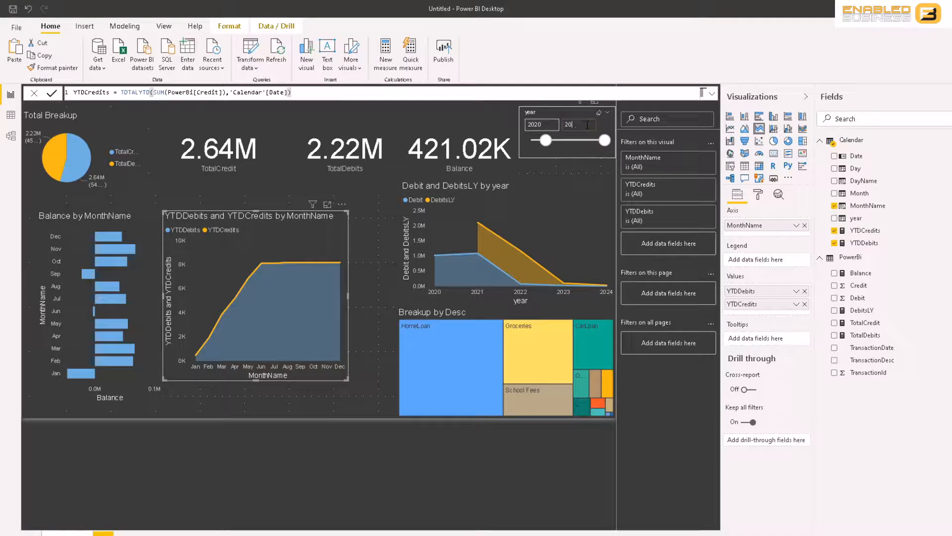
pyautogui.press('Return')
pyautogui.click(545, 125)
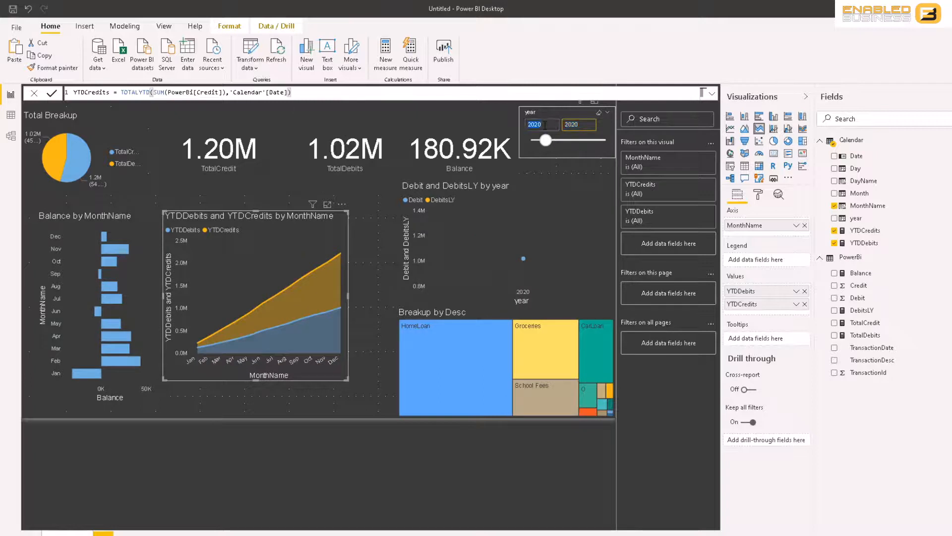
pyautogui.click(544, 125)
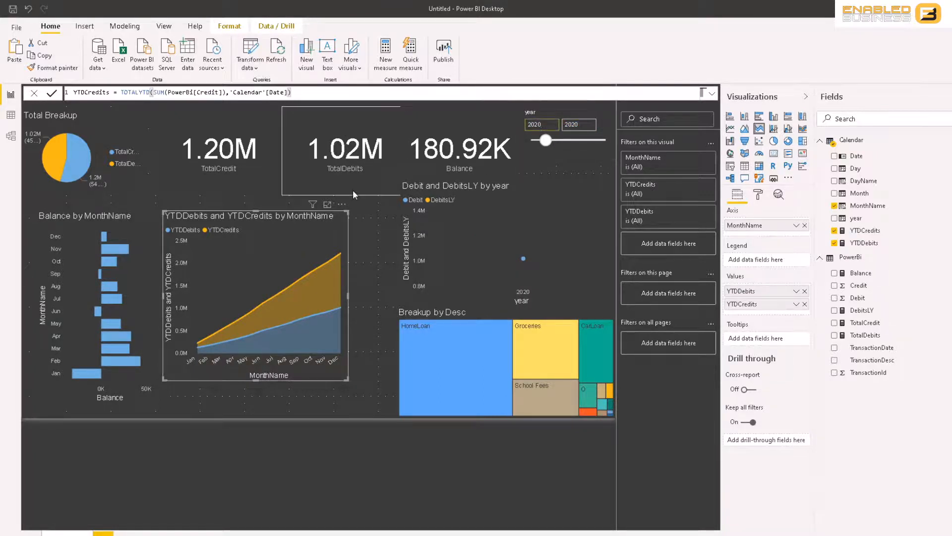
# Examine the YTDDebits and YTDCredits chart's monthly values, then make the chart wider and about half as tall
pyautogui.click(368, 211)
pyautogui.moveTo(322, 287)
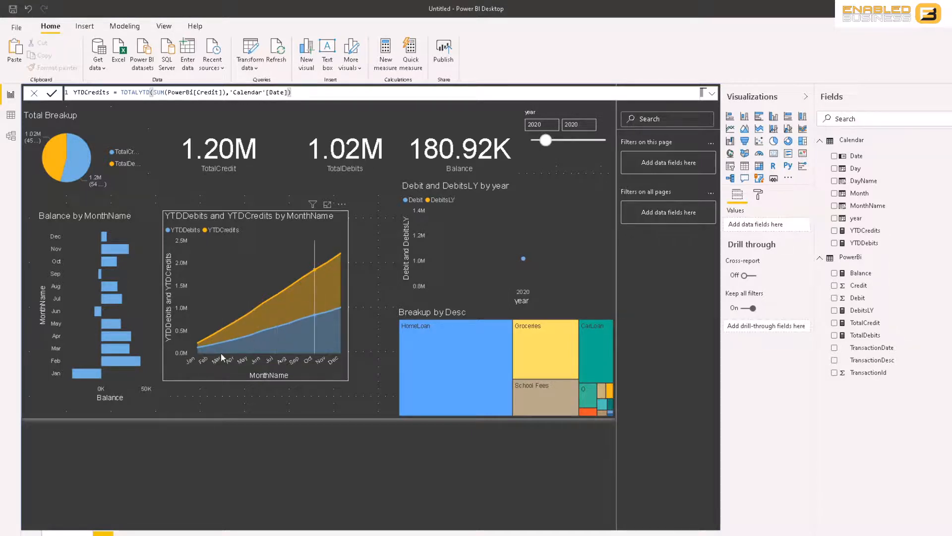
pyautogui.moveTo(307, 313)
pyautogui.click(343, 373)
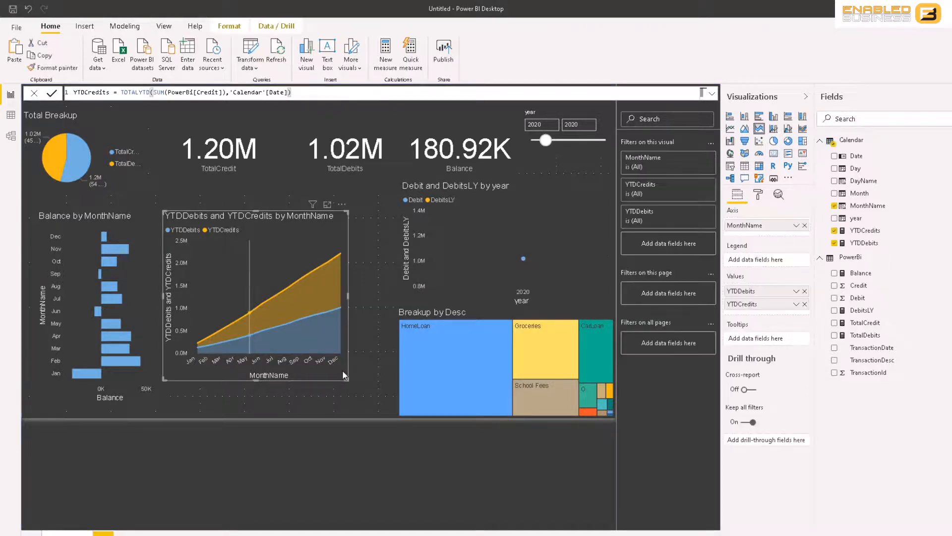
pyautogui.moveTo(344, 374); pyautogui.dragTo(374, 308)
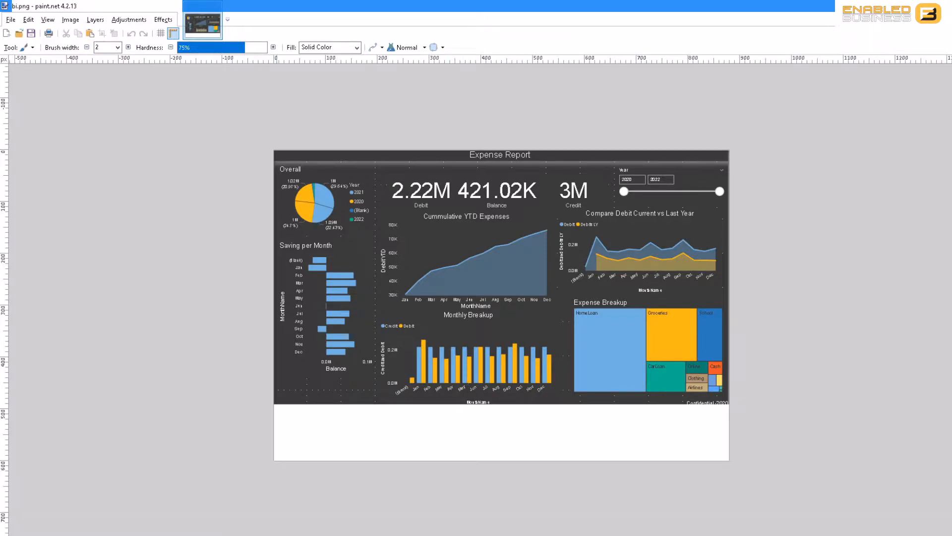
# Switch from the bi.png mock-up in paint.net to Power BI and add a stacked column chart of Debit and Credit by MonthName below the year-to-date chart
pyautogui.hotkey('alt', 'Tab')
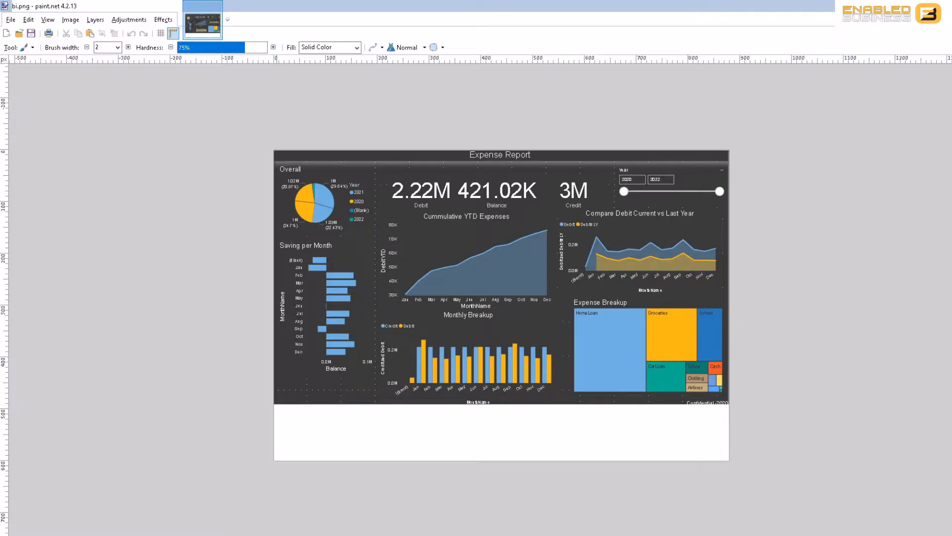
pyautogui.hotkey('alt', 'Tab')
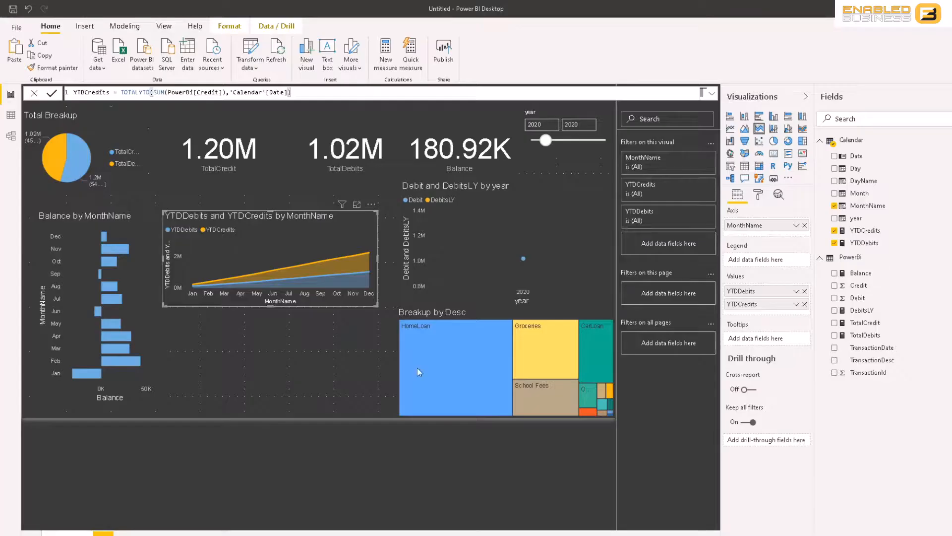
pyautogui.click(296, 338)
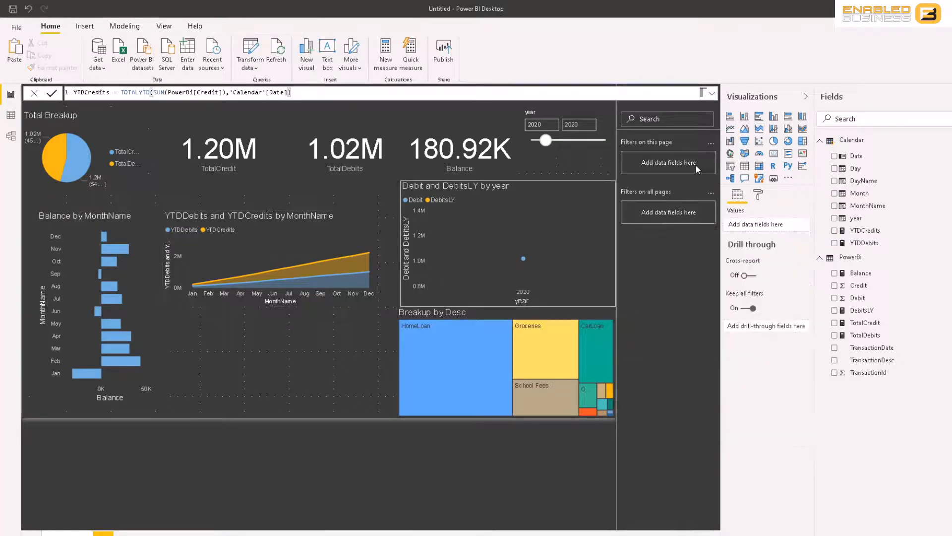
pyautogui.click(744, 117)
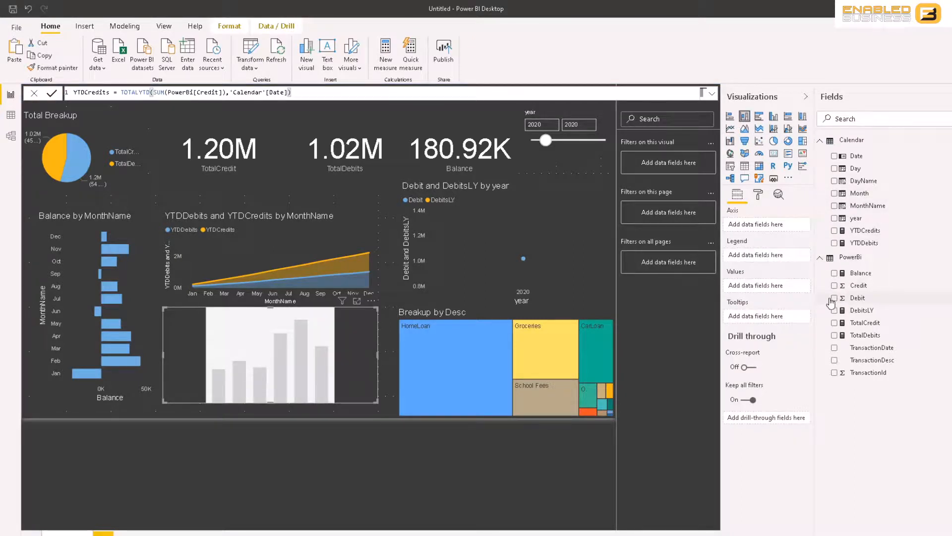
pyautogui.click(834, 298)
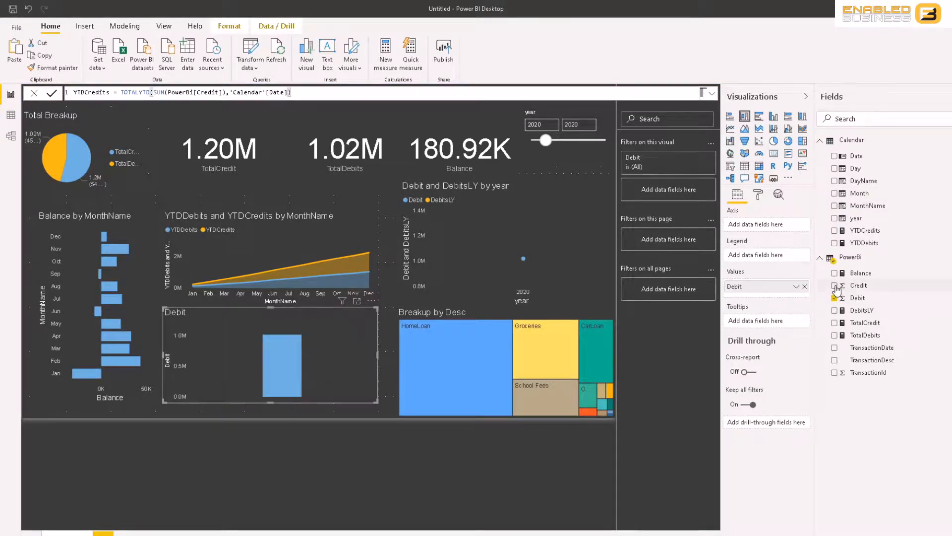
pyautogui.click(834, 285)
pyautogui.click(835, 205)
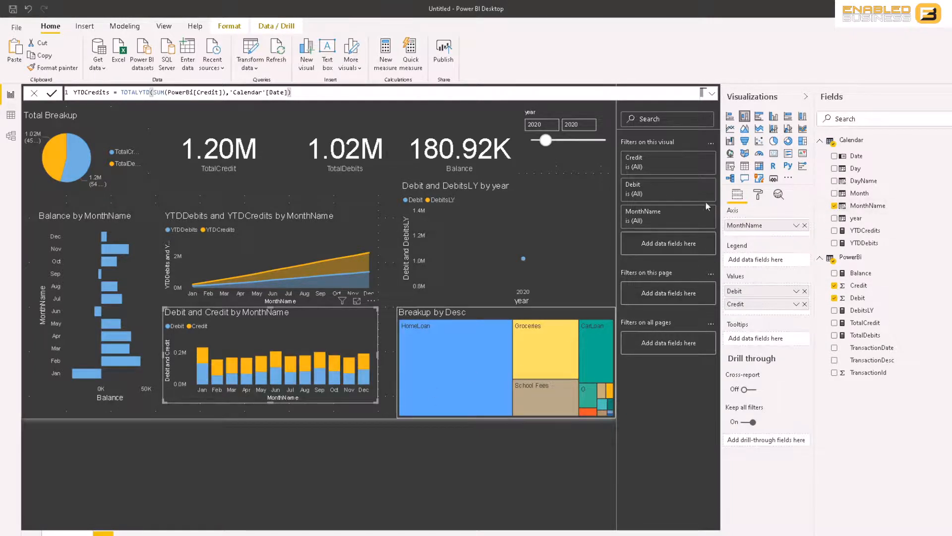
# Convert the Debit and Credit by MonthName chart to a clustered column chart and enlarge it slightly
pyautogui.click(773, 121)
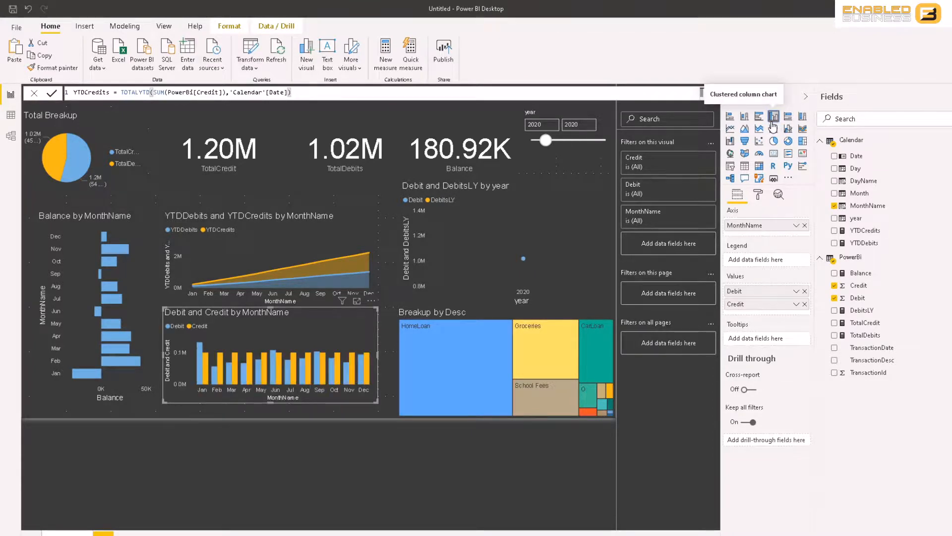
pyautogui.moveTo(373, 400); pyautogui.dragTo(385, 408)
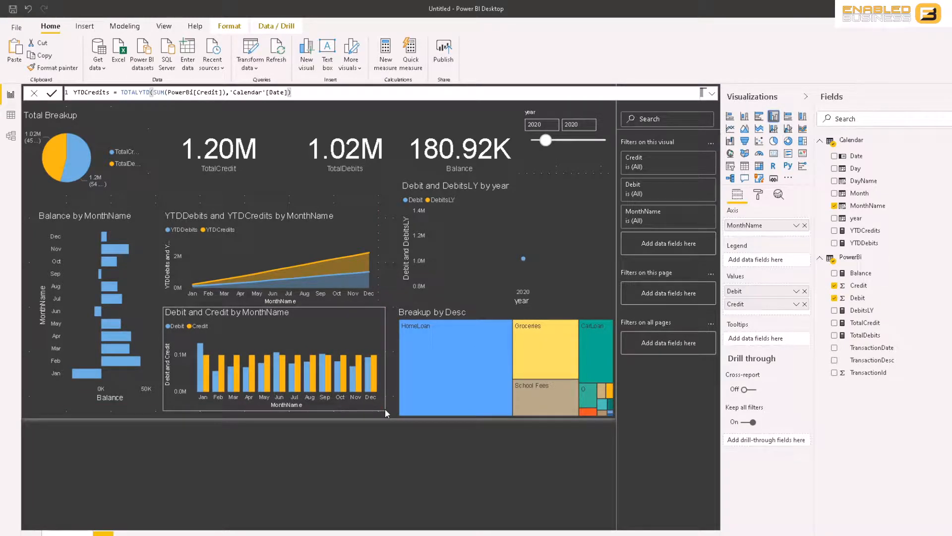
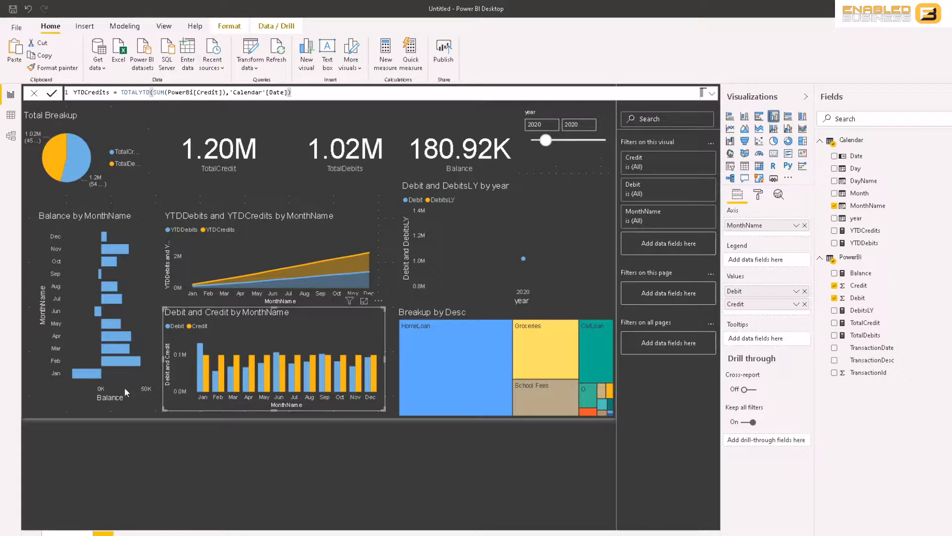
pyautogui.moveTo(92, 375)
# On a blank report page, create a table with TransactionDesc followed by TotalDebits, and lengthen it to fit all rows
pyautogui.click(103, 534)
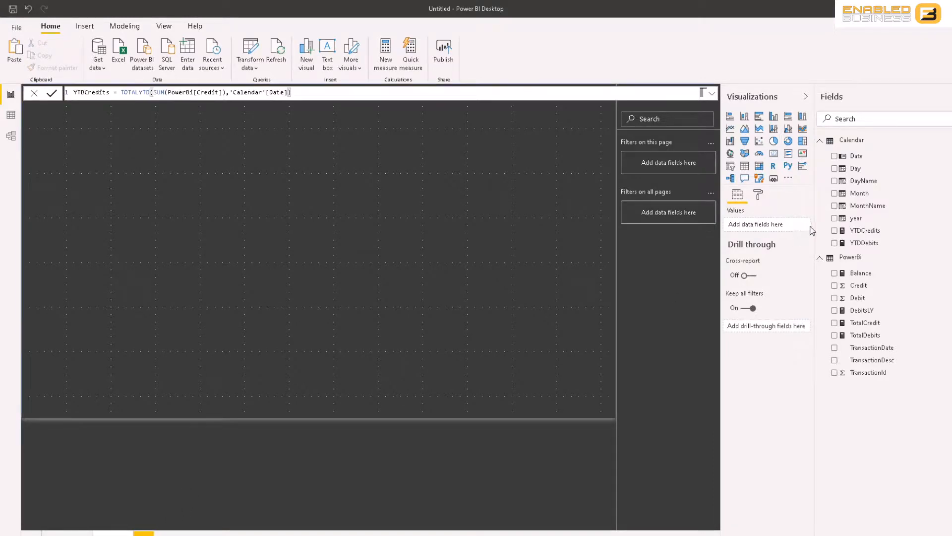
pyautogui.click(745, 166)
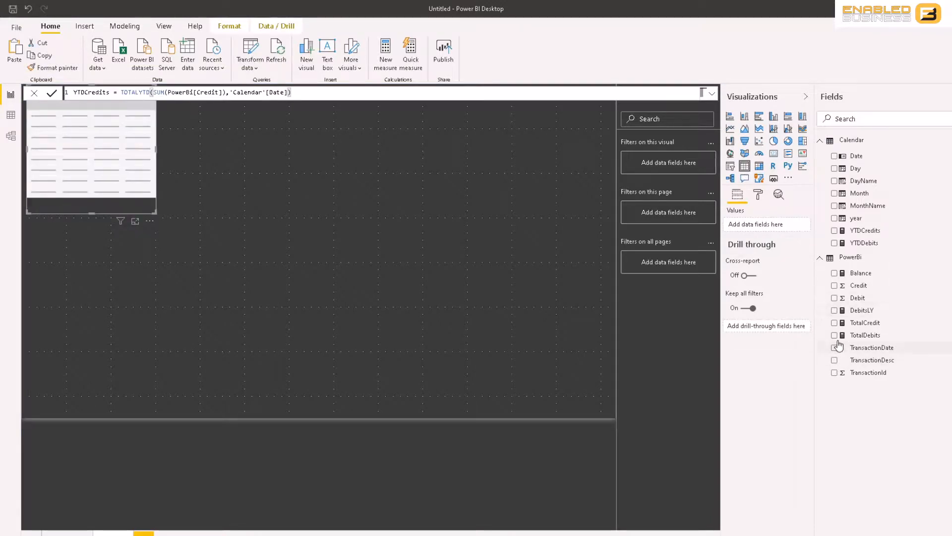
pyautogui.click(838, 360)
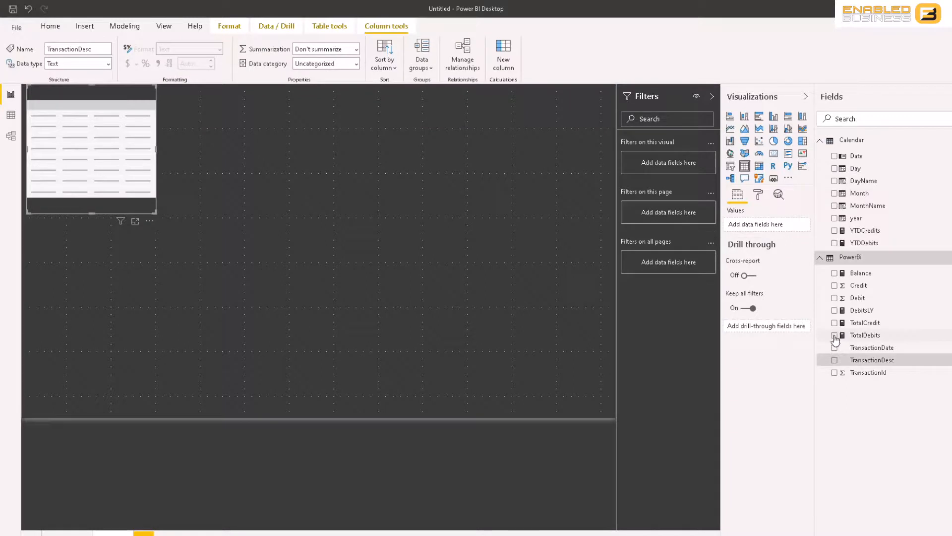
pyautogui.click(834, 335)
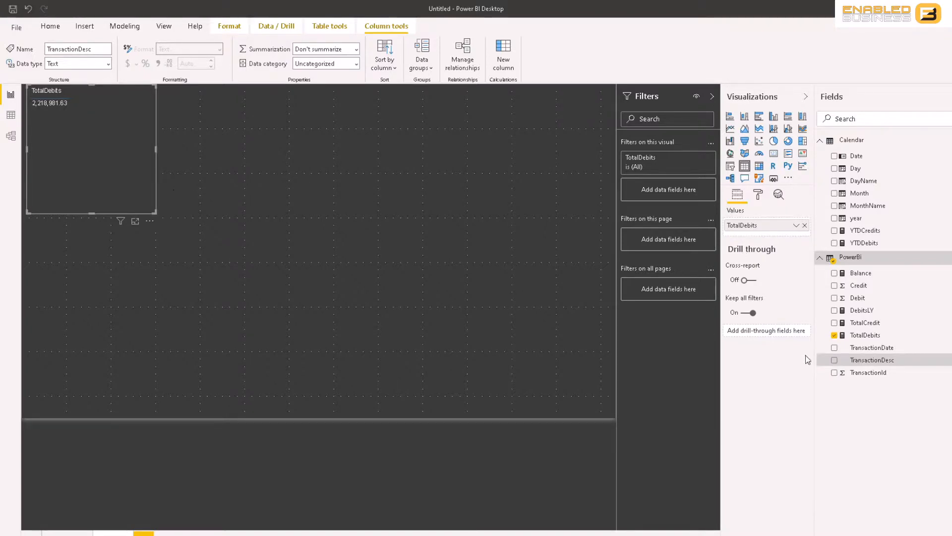
pyautogui.click(834, 360)
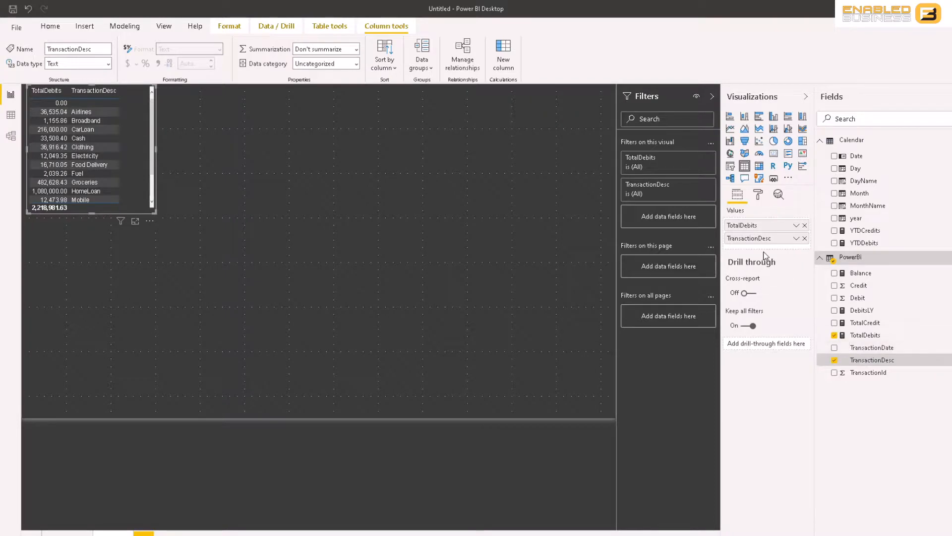
pyautogui.moveTo(760, 238); pyautogui.dragTo(754, 225)
pyautogui.moveTo(153, 211); pyautogui.dragTo(155, 267)
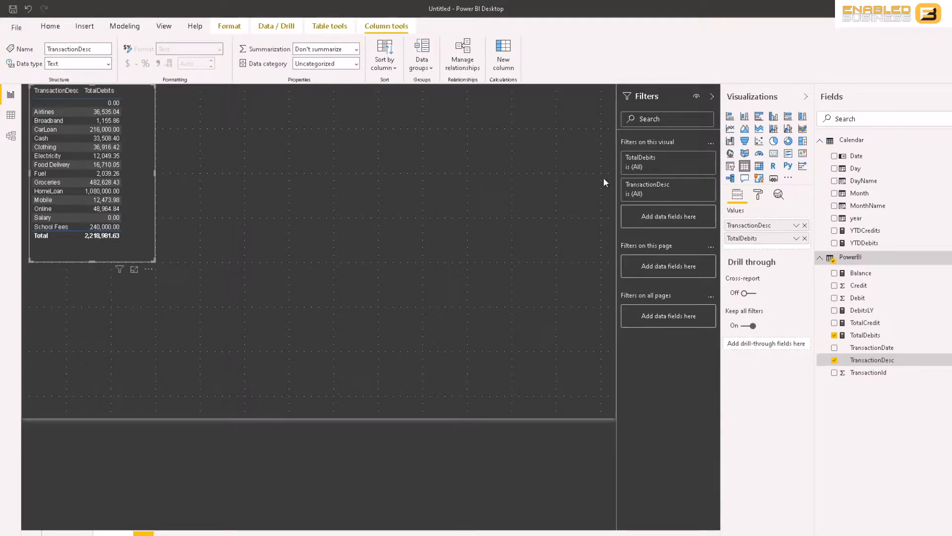
pyautogui.click(697, 172)
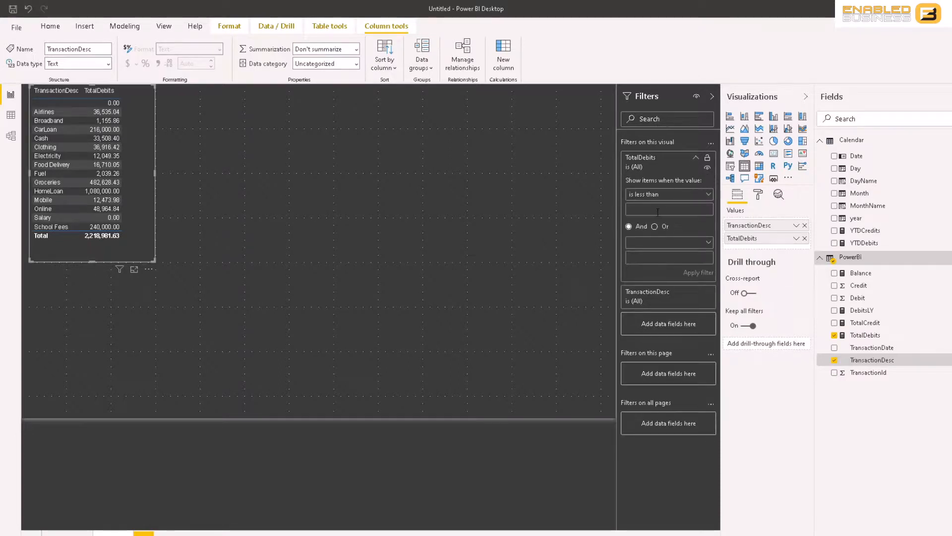
pyautogui.click(701, 197)
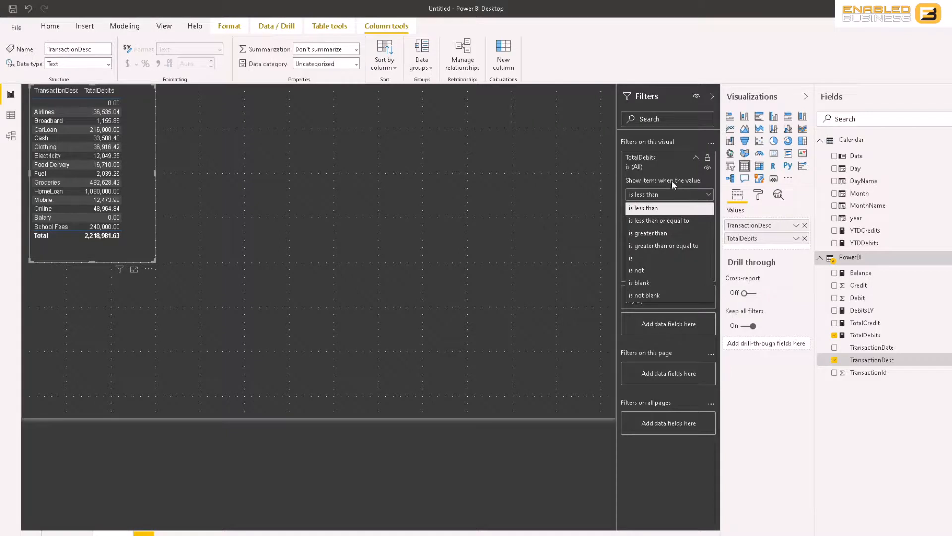
pyautogui.click(683, 175)
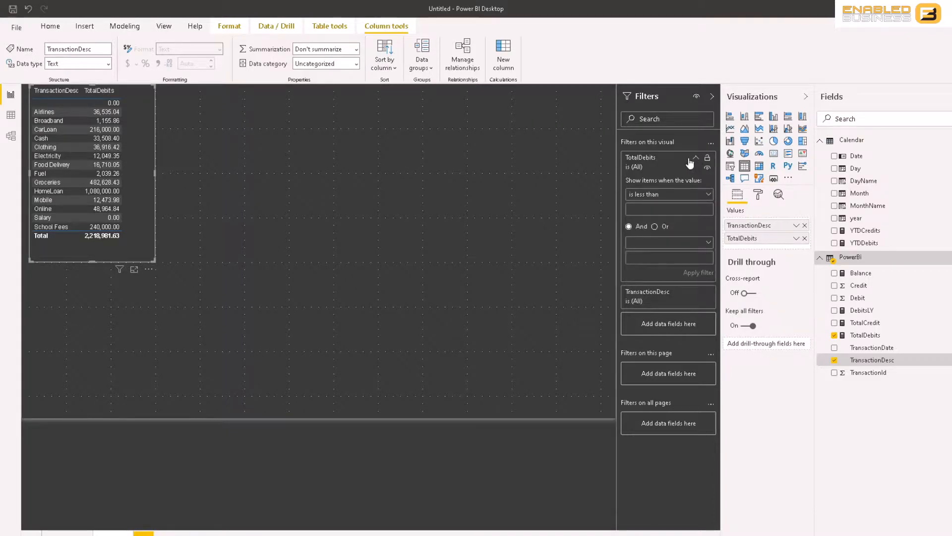
pyautogui.click(689, 162)
pyautogui.click(687, 161)
pyautogui.click(686, 161)
# Try to filter the table's TransactionDesc by Top N, showing the top 5 items by TotalDebits
pyautogui.click(662, 194)
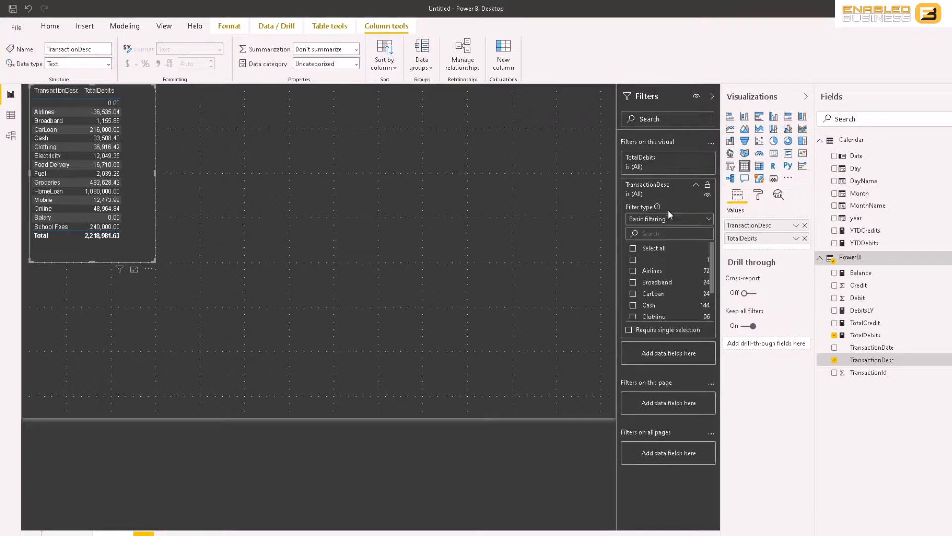
pyautogui.click(674, 218)
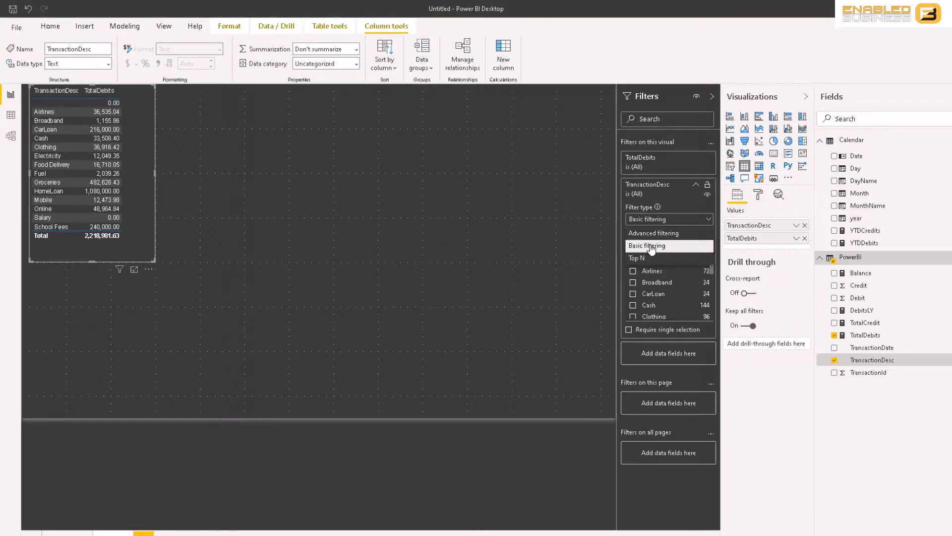
pyautogui.click(645, 256)
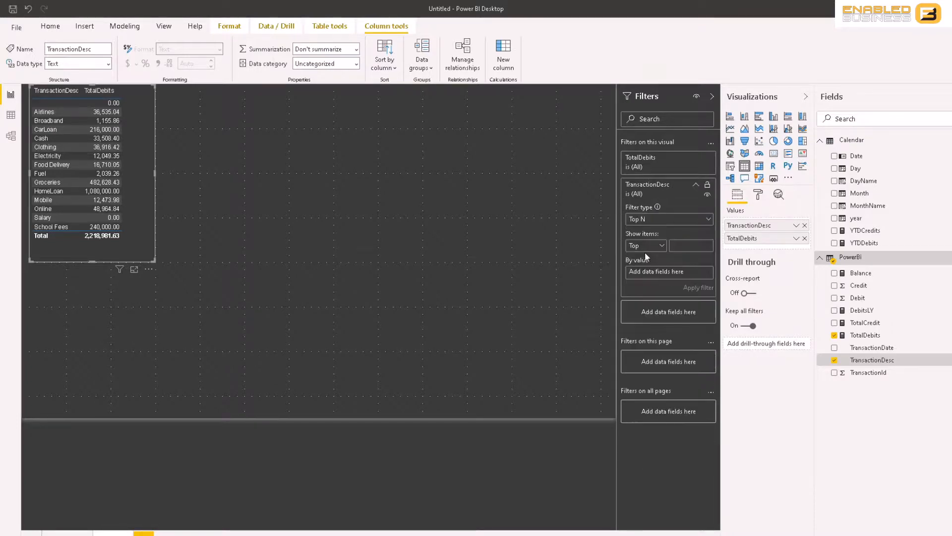
pyautogui.click(683, 246)
pyautogui.write('5')
pyautogui.moveTo(864, 335); pyautogui.dragTo(660, 272)
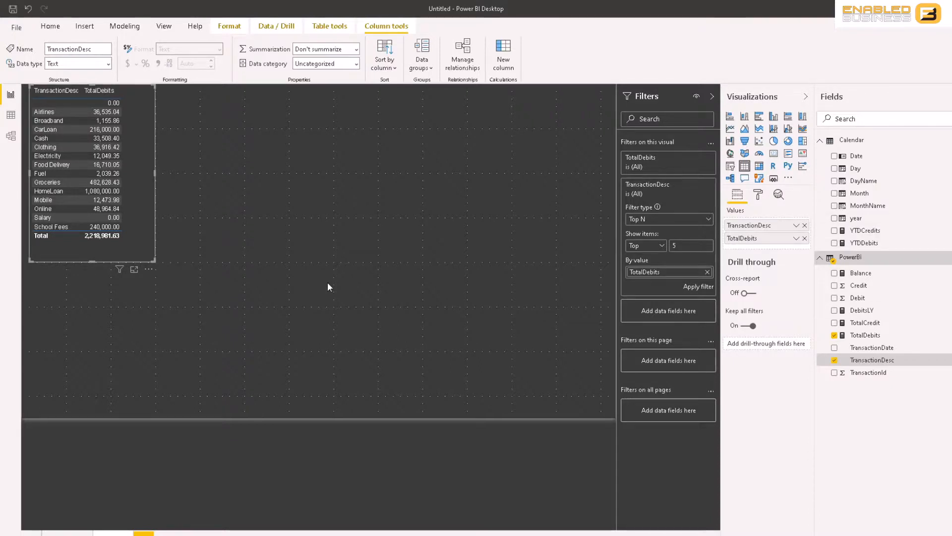
# Turn on the tooltip option for the TransactionDesc and TotalDebits table, and deselect the table
pyautogui.click(759, 195)
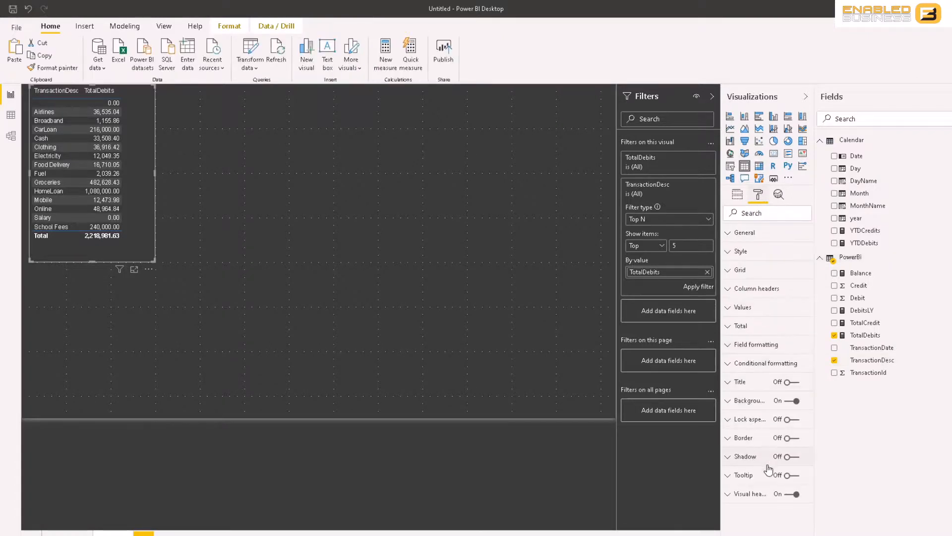
pyautogui.click(792, 475)
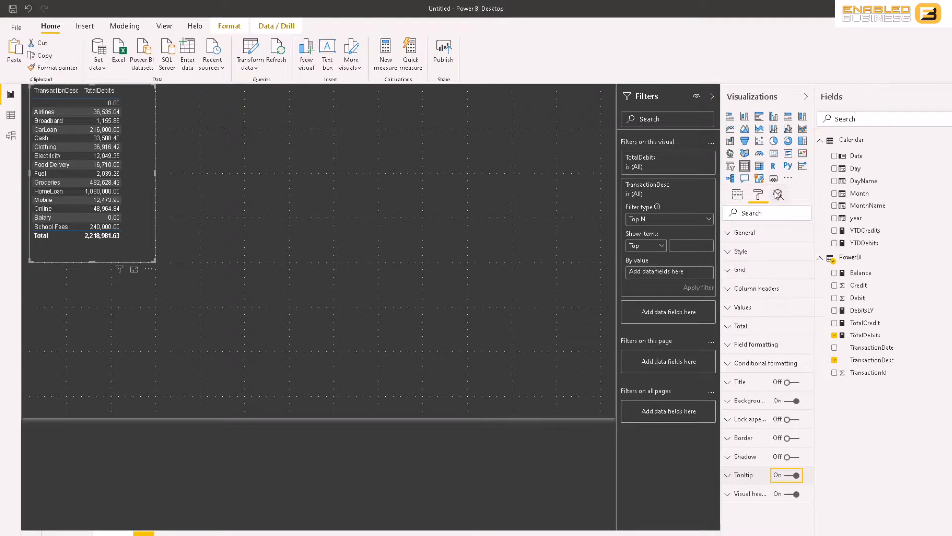
pyautogui.click(517, 257)
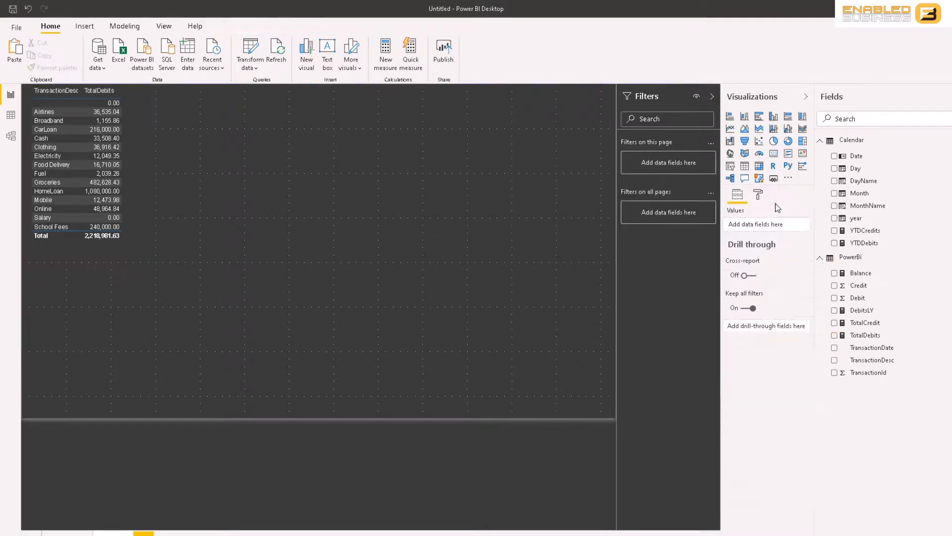
# Set the table page's size type to Tooltip and enable the page for use as a tooltip
pyautogui.click(759, 196)
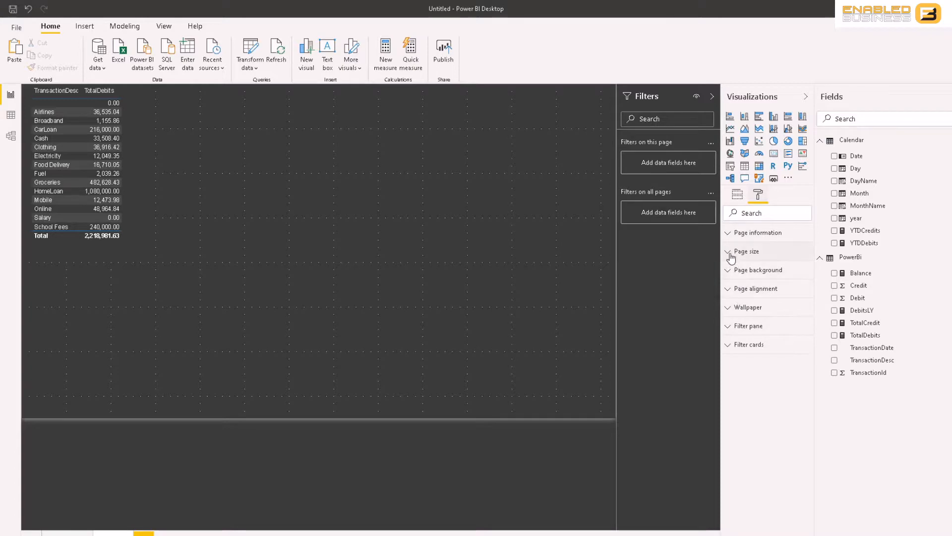
pyautogui.click(746, 255)
pyautogui.click(759, 281)
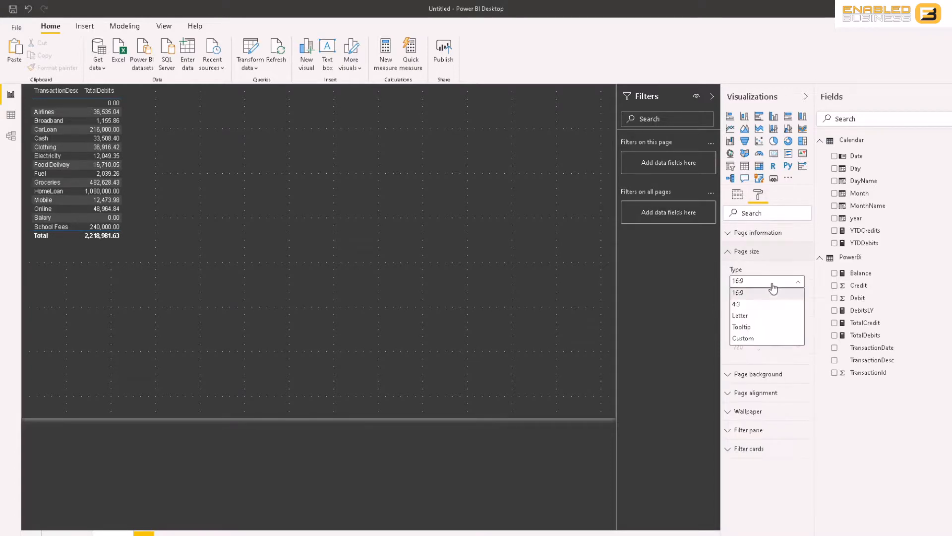
pyautogui.click(742, 327)
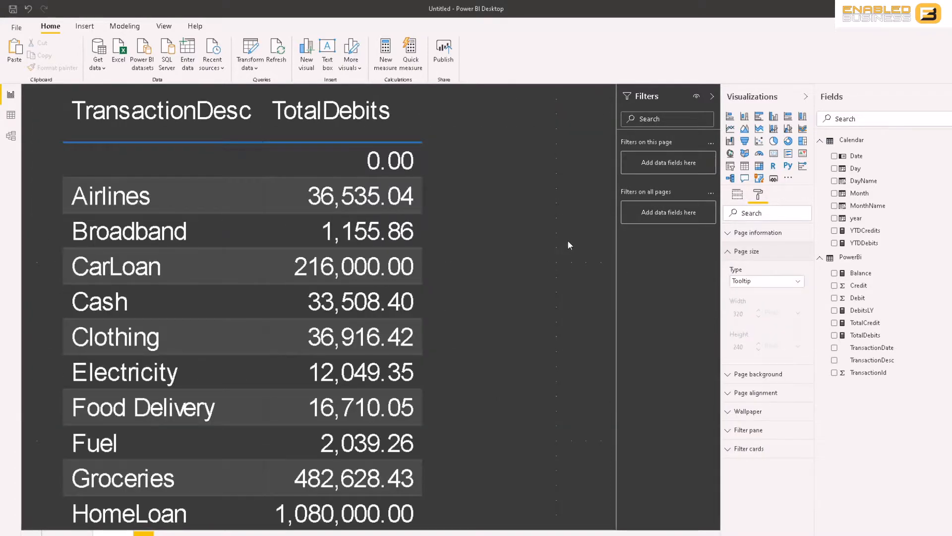
pyautogui.click(732, 253)
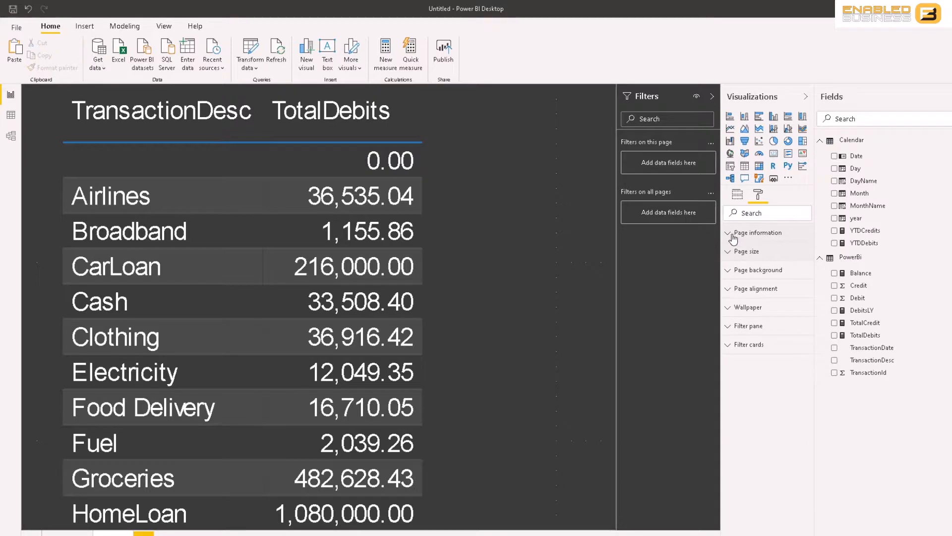
pyautogui.click(729, 238)
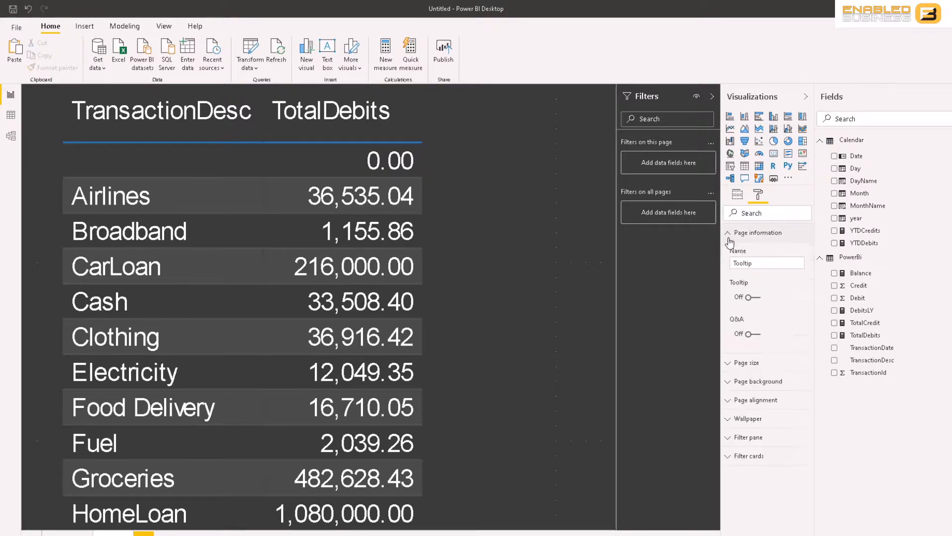
pyautogui.click(750, 298)
pyautogui.click(728, 234)
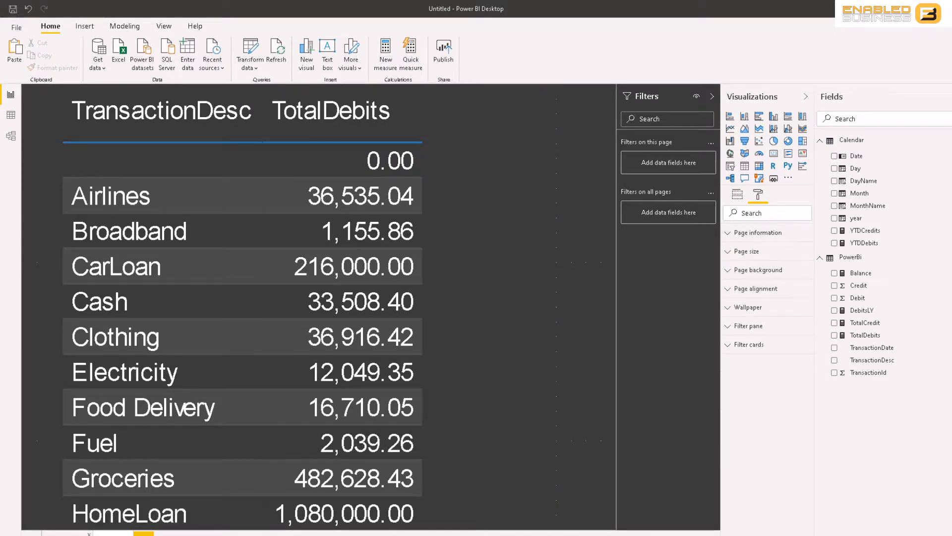
# On the dashboard page, assign the Tooltip report page to the Balance by MonthName chart's tooltip and preview it on the Jan bar
pyautogui.click(65, 533)
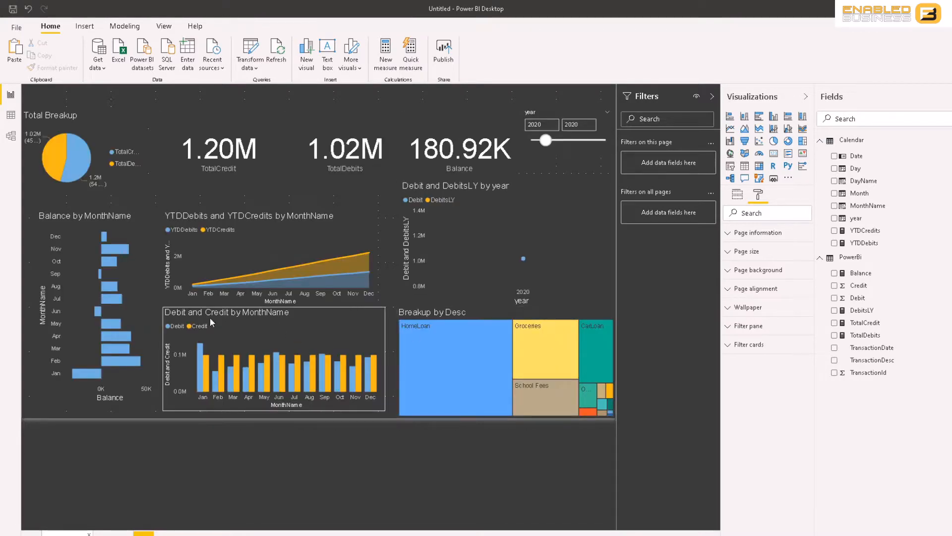
pyautogui.click(140, 279)
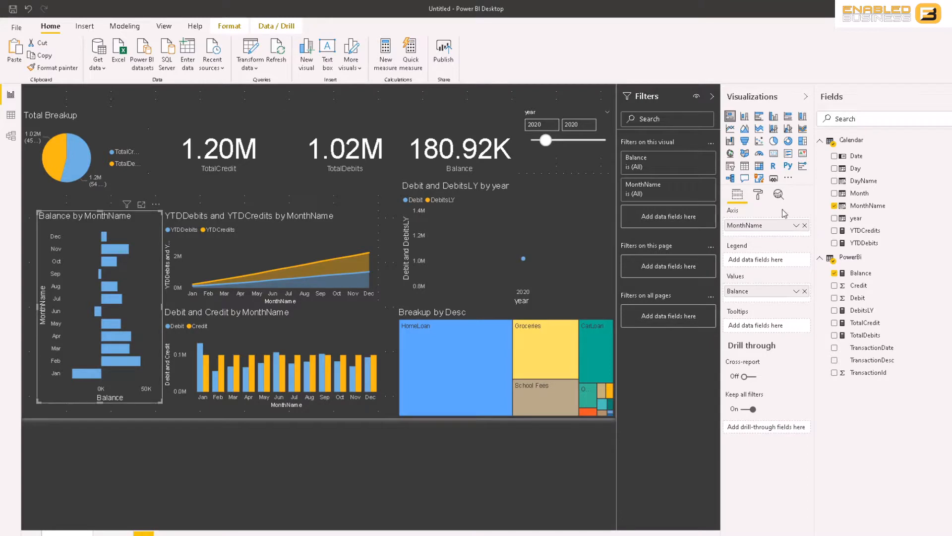
pyautogui.click(758, 198)
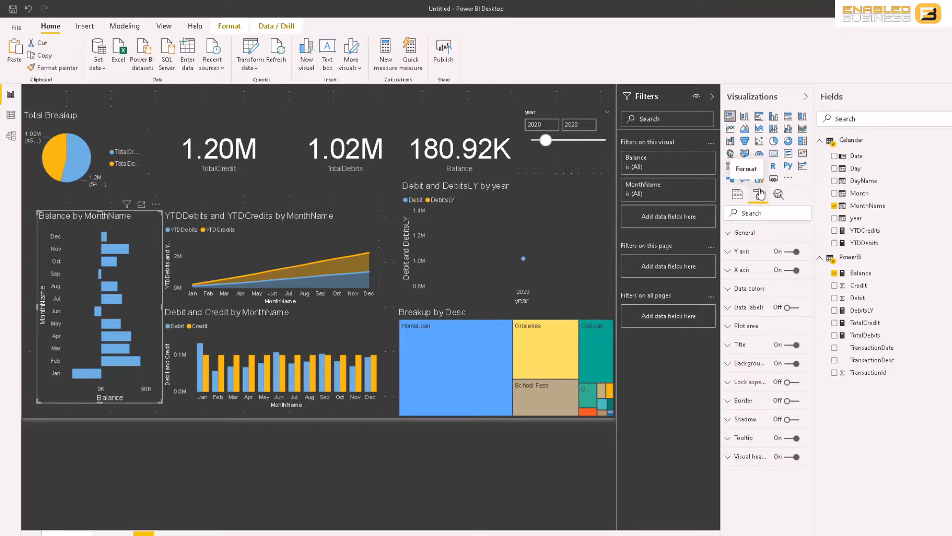
pyautogui.click(735, 438)
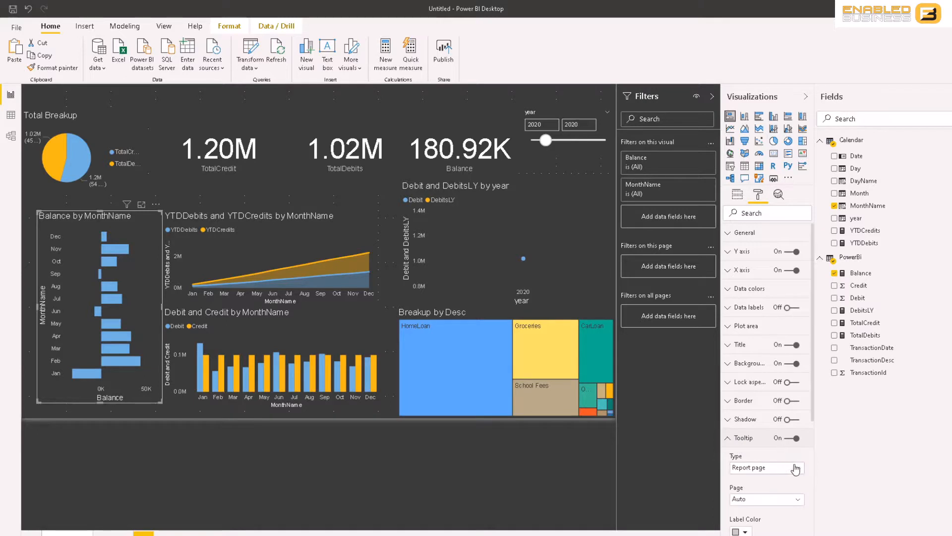
pyautogui.click(796, 468)
pyautogui.click(780, 491)
pyautogui.click(781, 500)
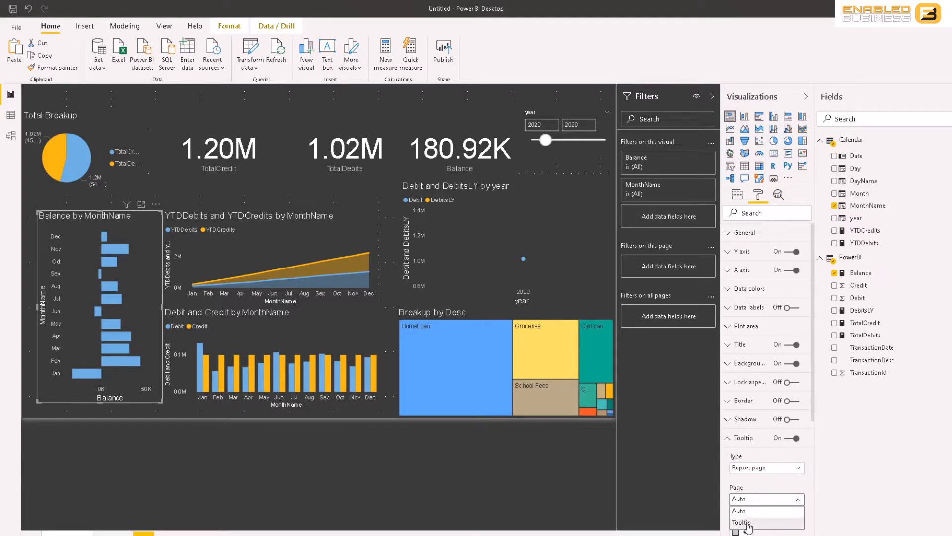
pyautogui.click(748, 523)
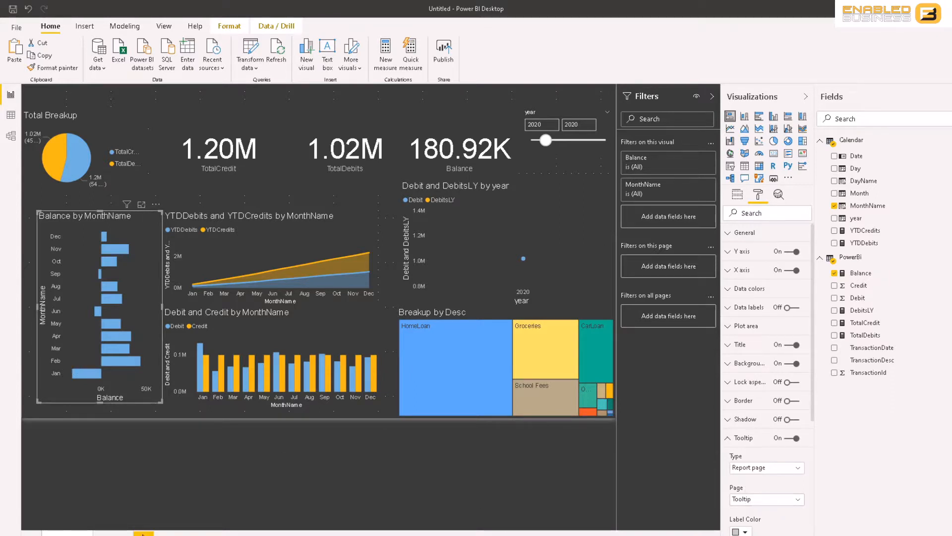
pyautogui.click(222, 472)
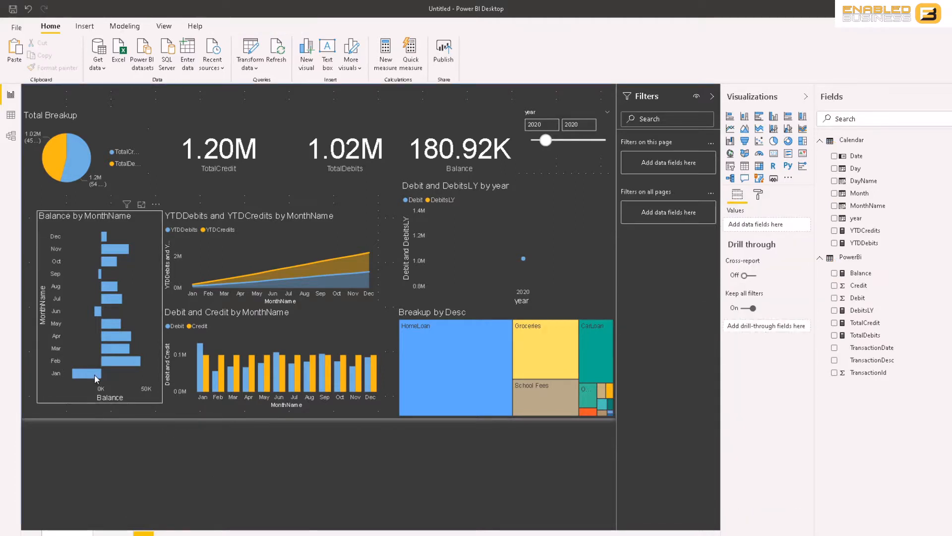
pyautogui.moveTo(96, 378)
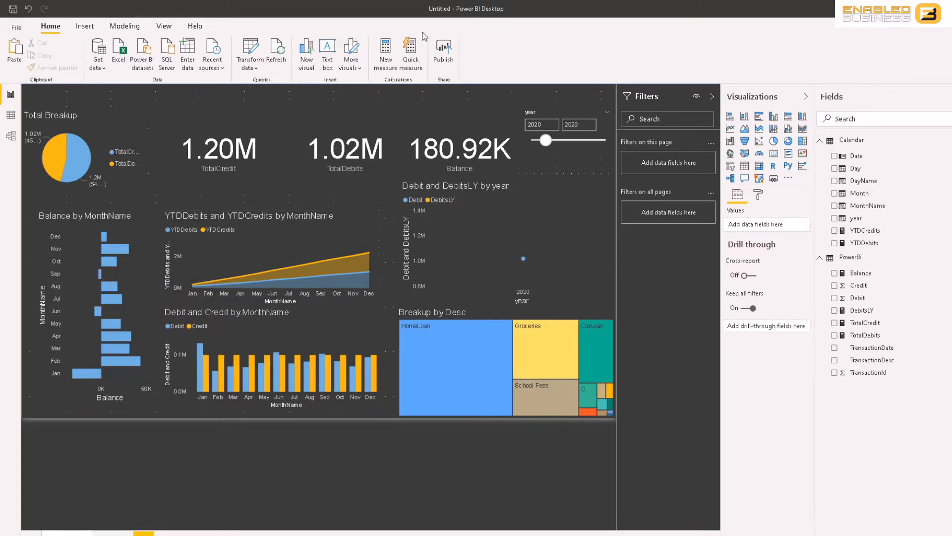
# Add a narrow one-line text box at the top centre of the dashboard reading FINANCE DASHBOARD
pyautogui.click(84, 26)
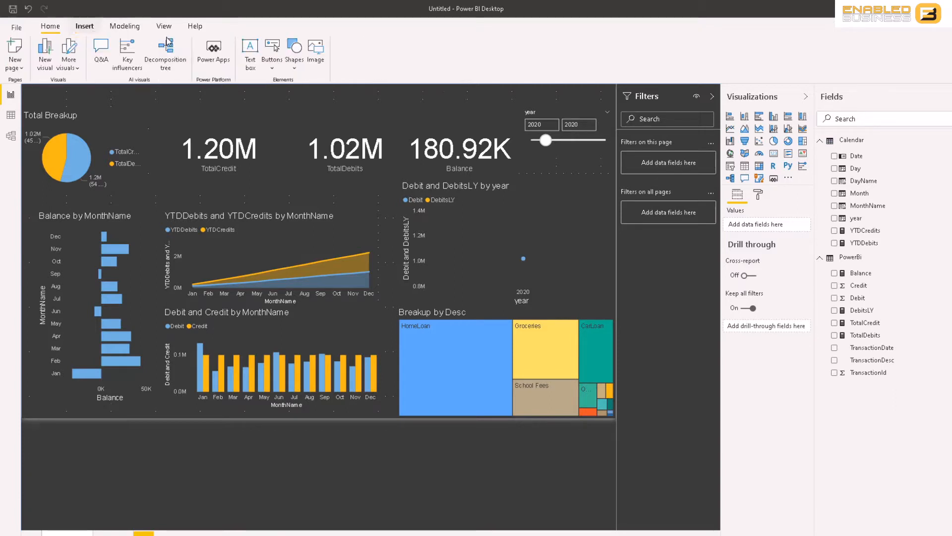
pyautogui.click(254, 73)
pyautogui.moveTo(133, 227); pyautogui.dragTo(310, 130)
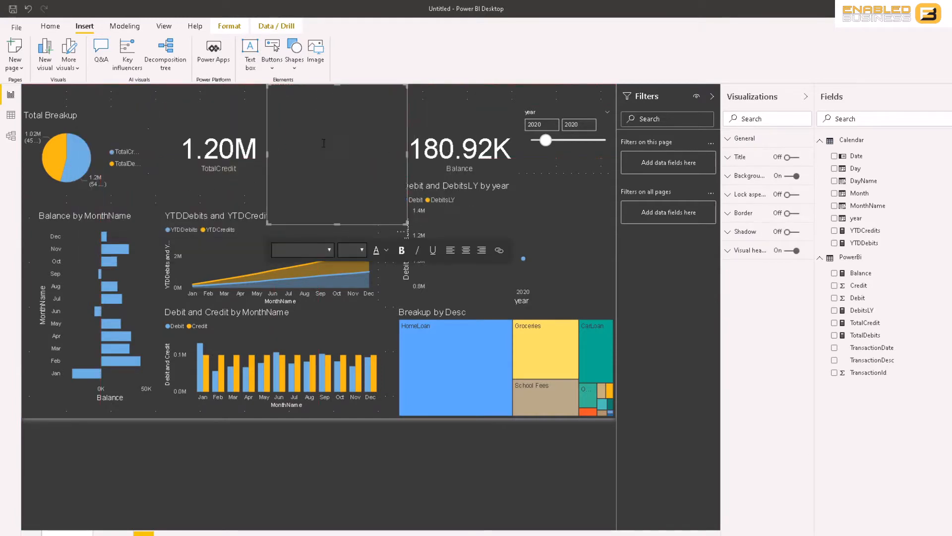
pyautogui.moveTo(403, 220); pyautogui.dragTo(406, 95)
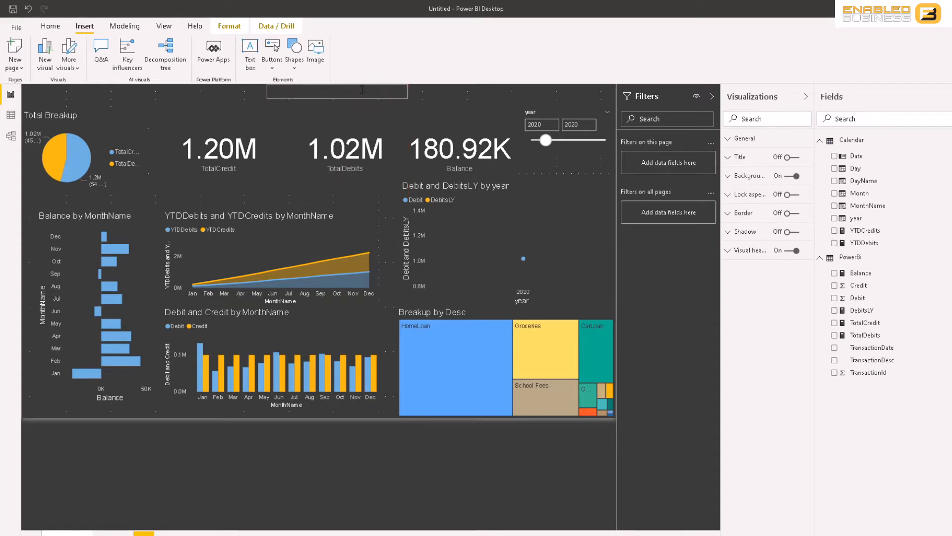
pyautogui.write('FINANCE')
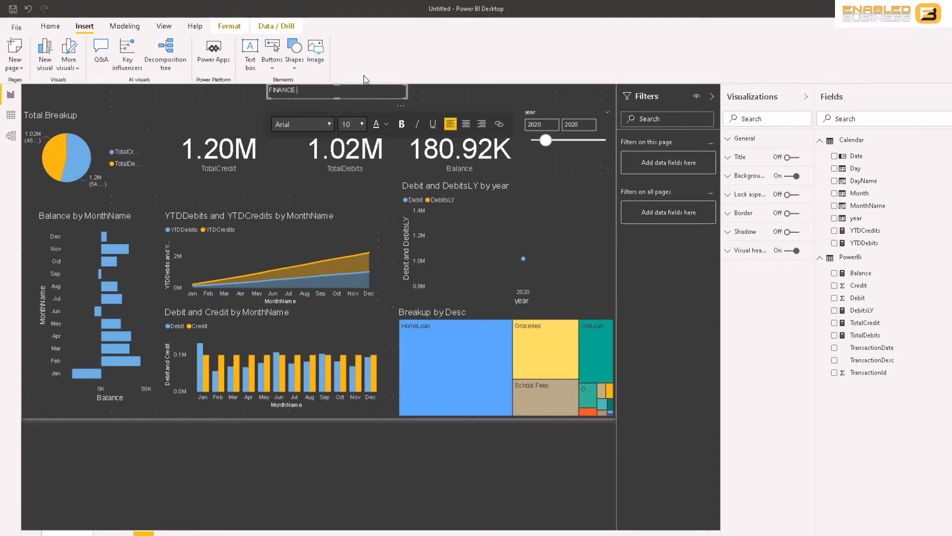
pyautogui.write(' DASHBOARD')
# Make the FINANCE DASHBOARD title bold at font size 14
pyautogui.hotkey('ctrl', 'a')
pyautogui.click(401, 123)
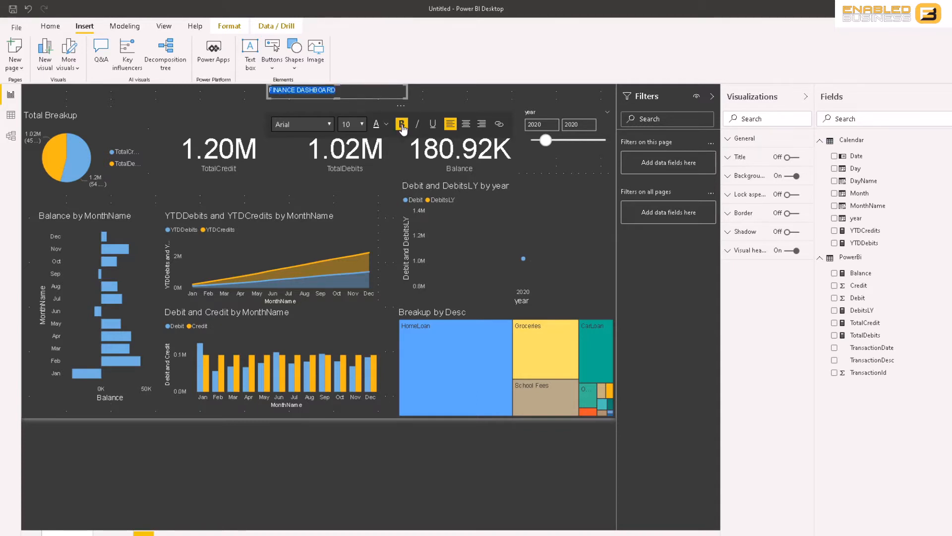
pyautogui.click(362, 124)
pyautogui.click(359, 158)
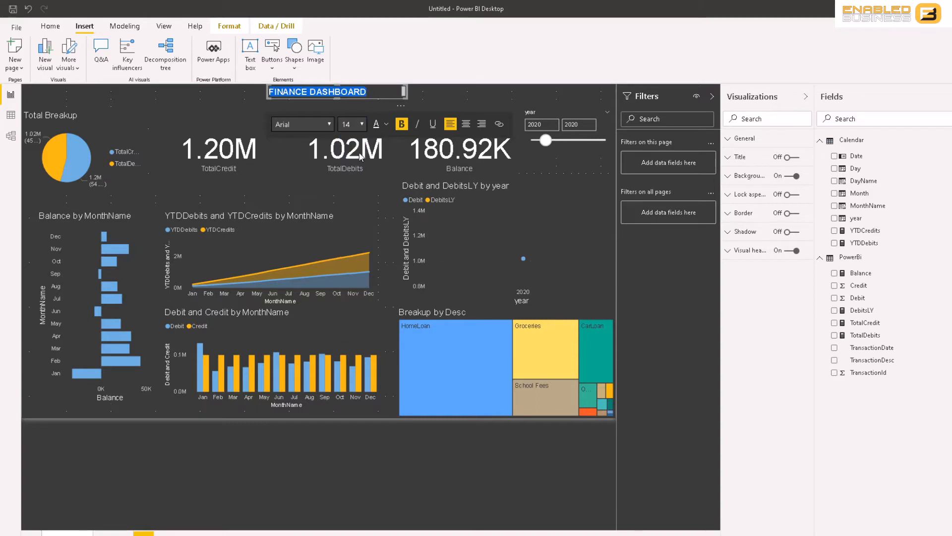
pyautogui.click(416, 463)
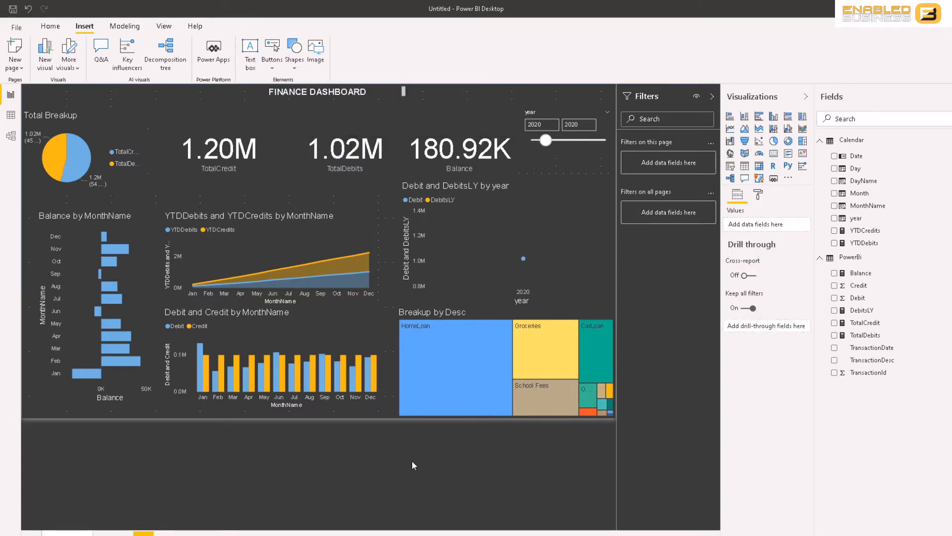